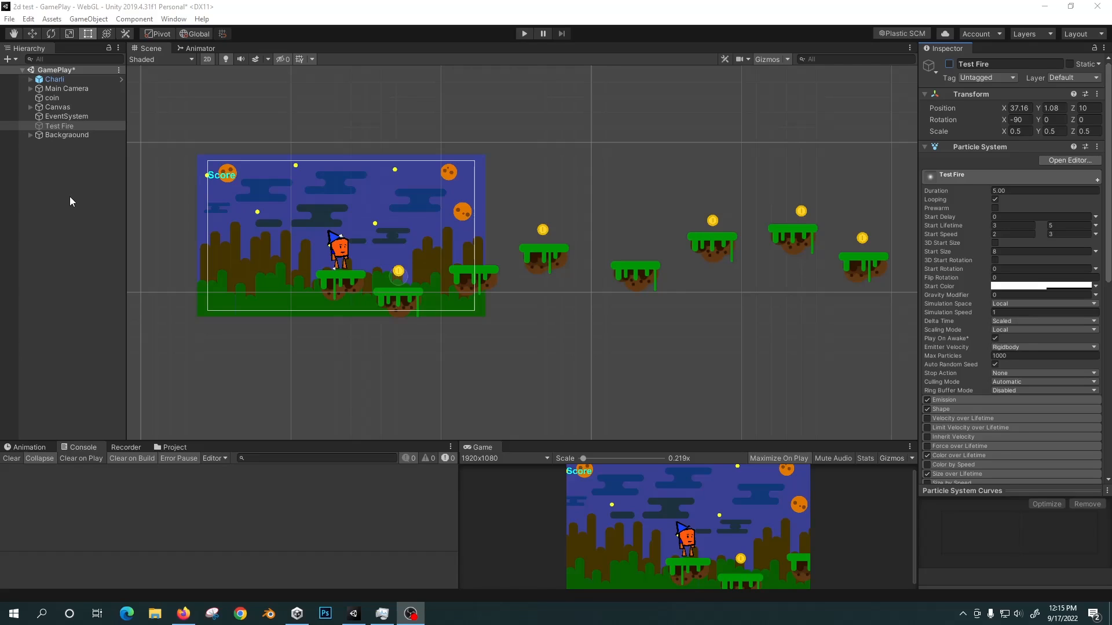
Add a Particle System effect to the scene and rename it Frie.
right_click(56, 159)
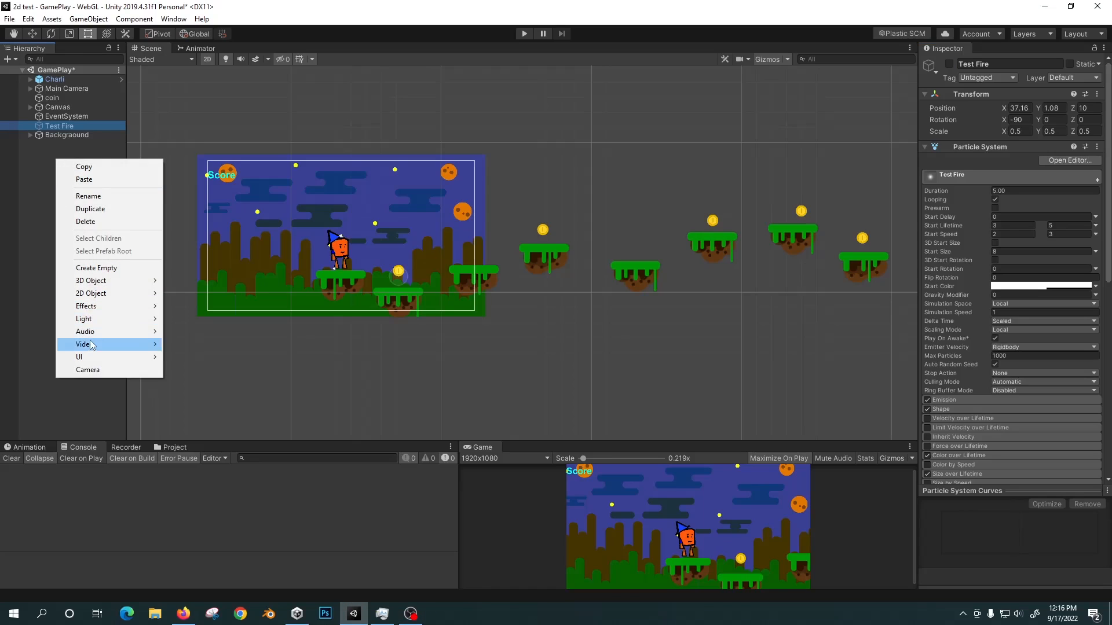
mouse_move(96, 305)
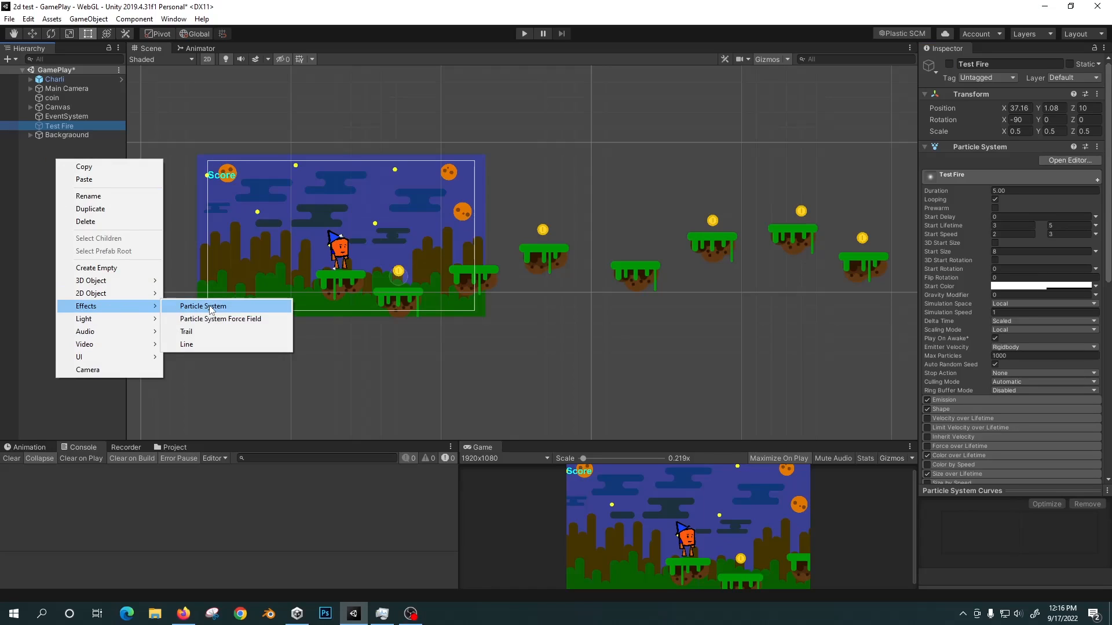
click(210, 307)
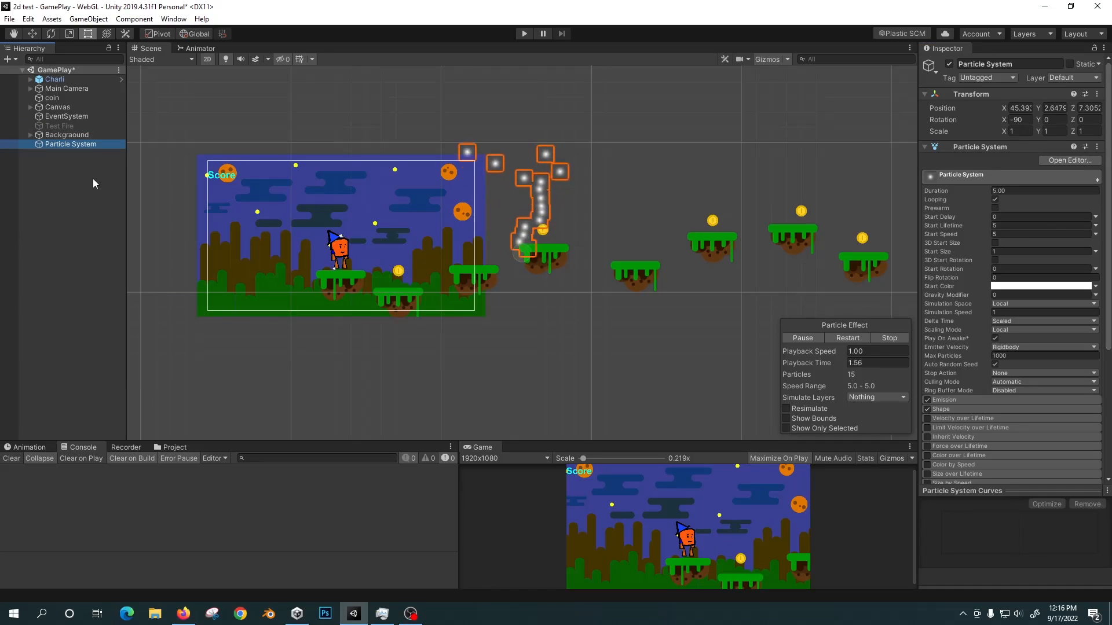
click(100, 144)
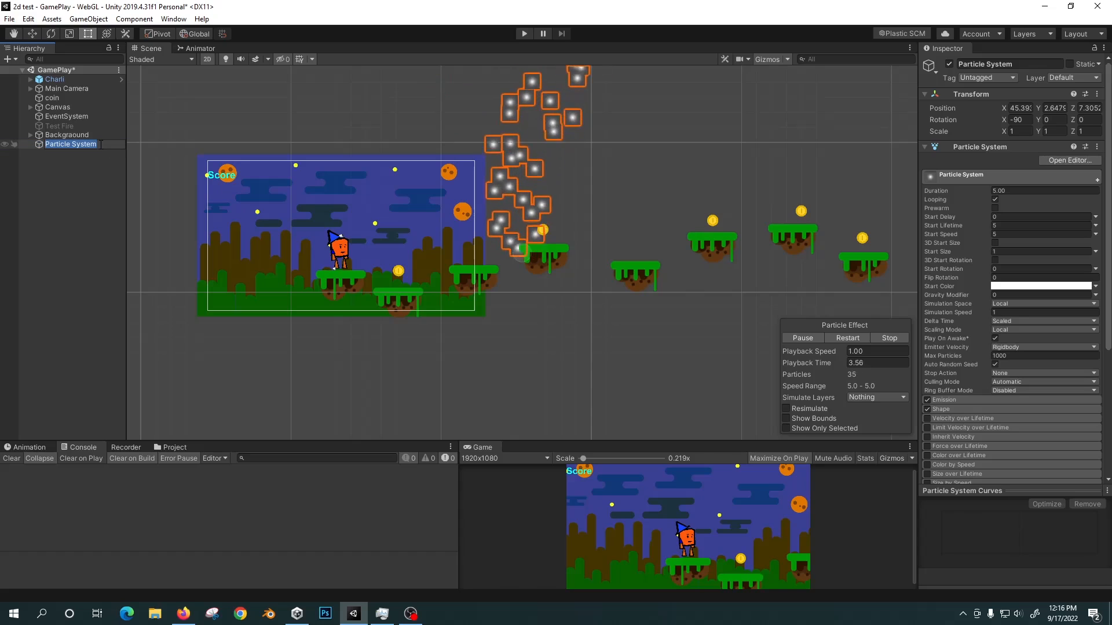
text(Frie)
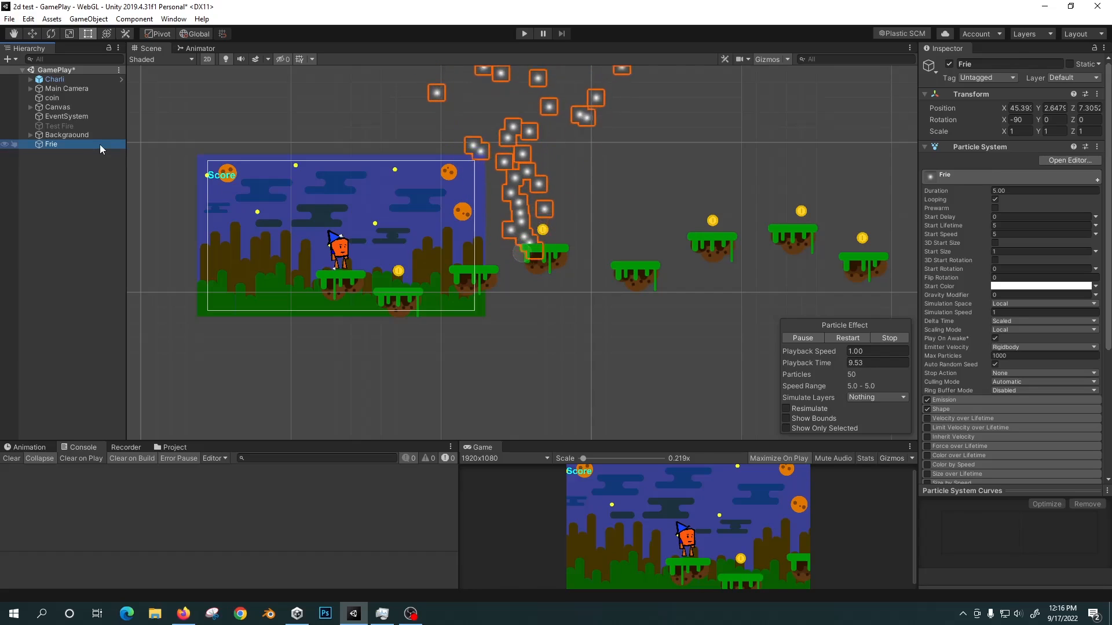
key(Return)
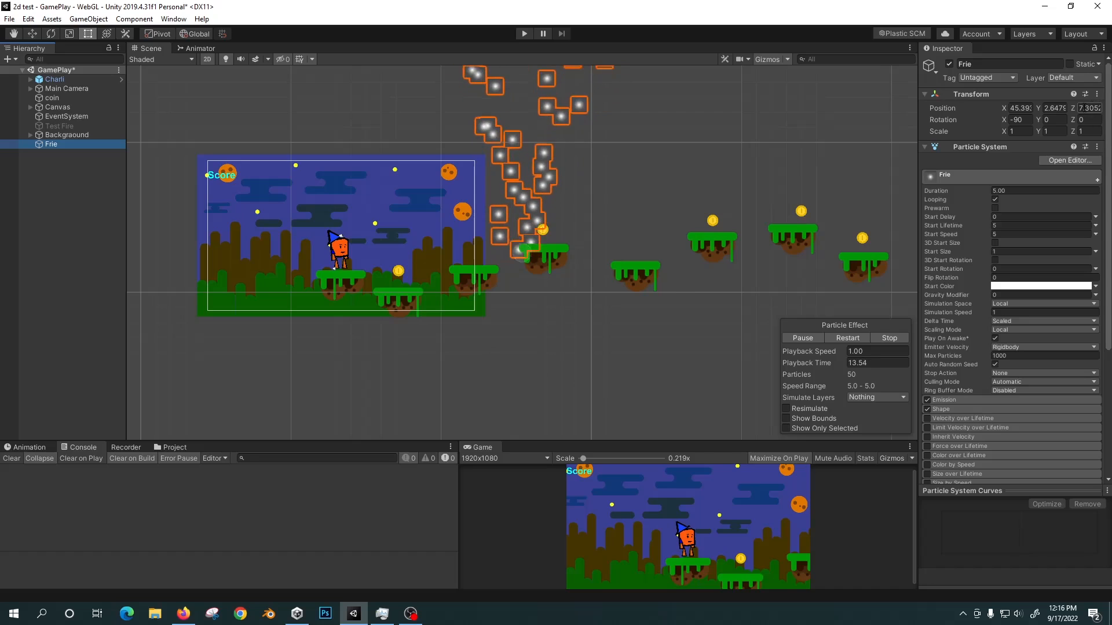
Reset the Transform component of the Frie particle system and keep the object selected.
click(1096, 94)
click(1041, 110)
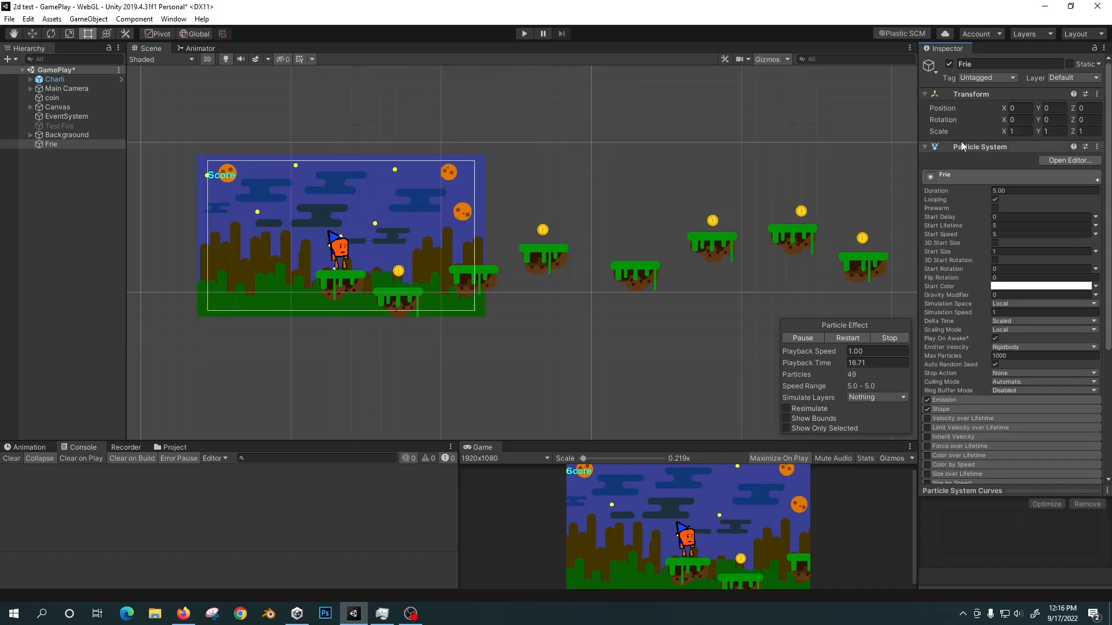
click(82, 144)
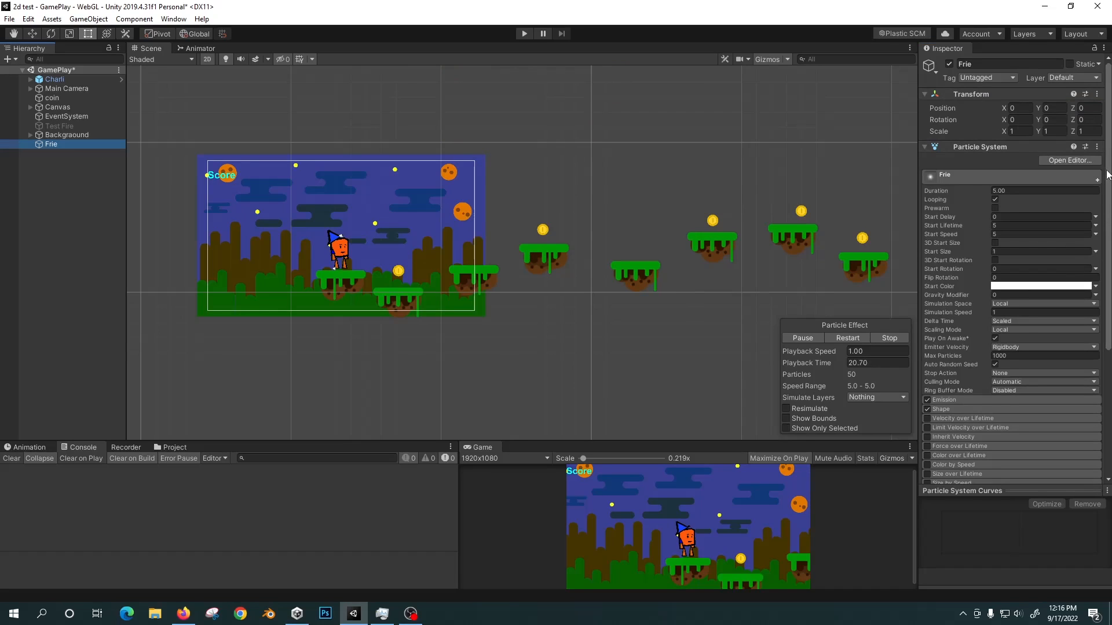
Set the Sorting Layer ID in the Renderer module of the Frie particle system to forground.
drag(1106, 174, 1107, 304)
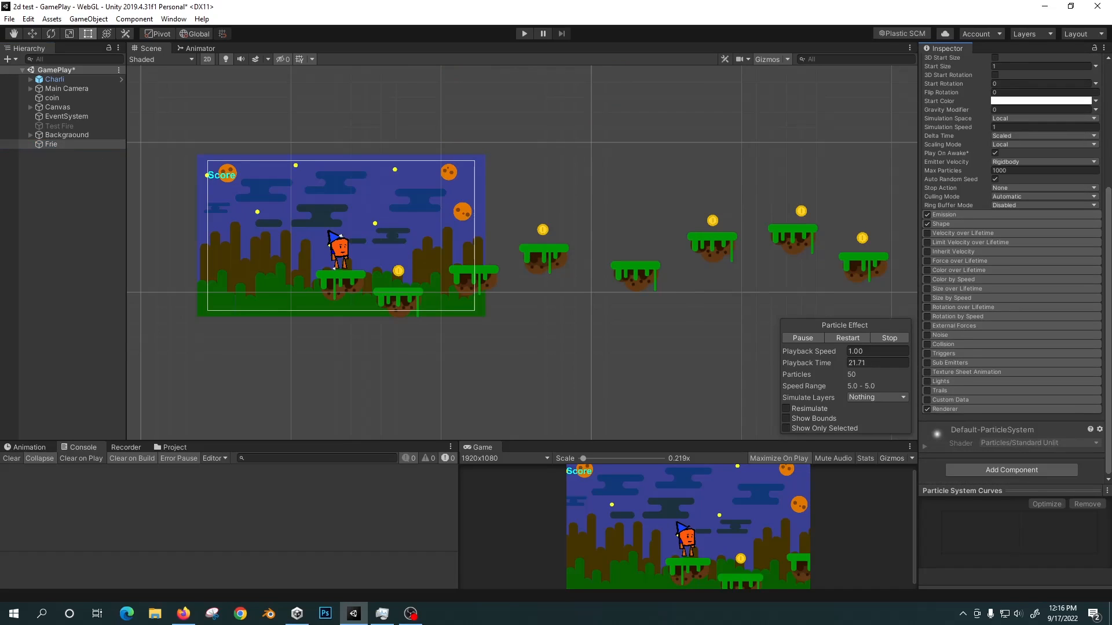
click(976, 412)
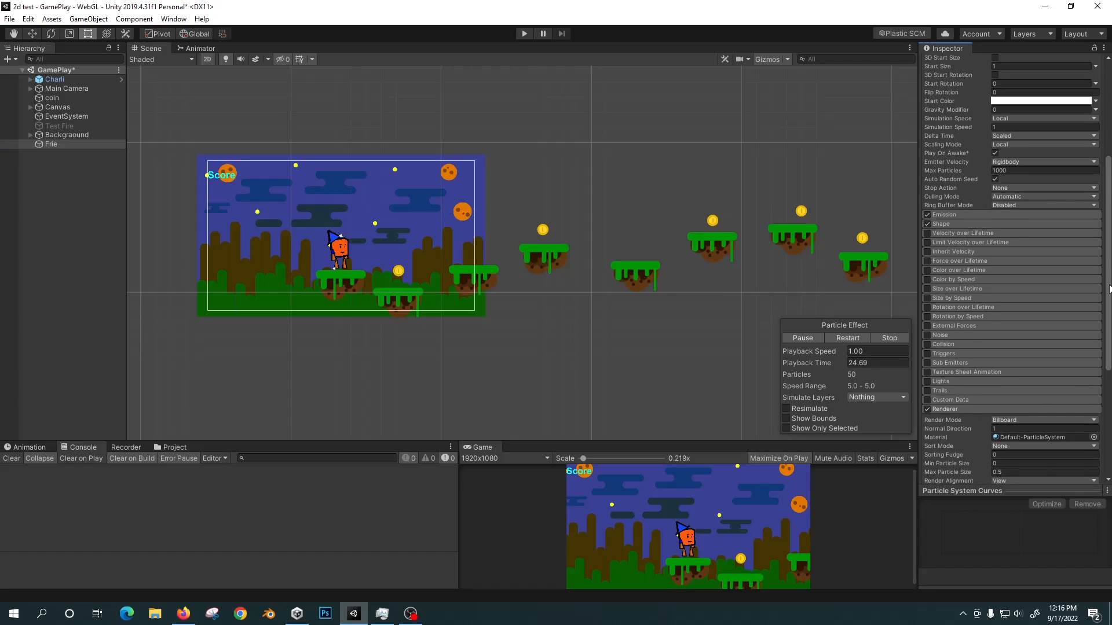
scroll(1099, 402, down, 5)
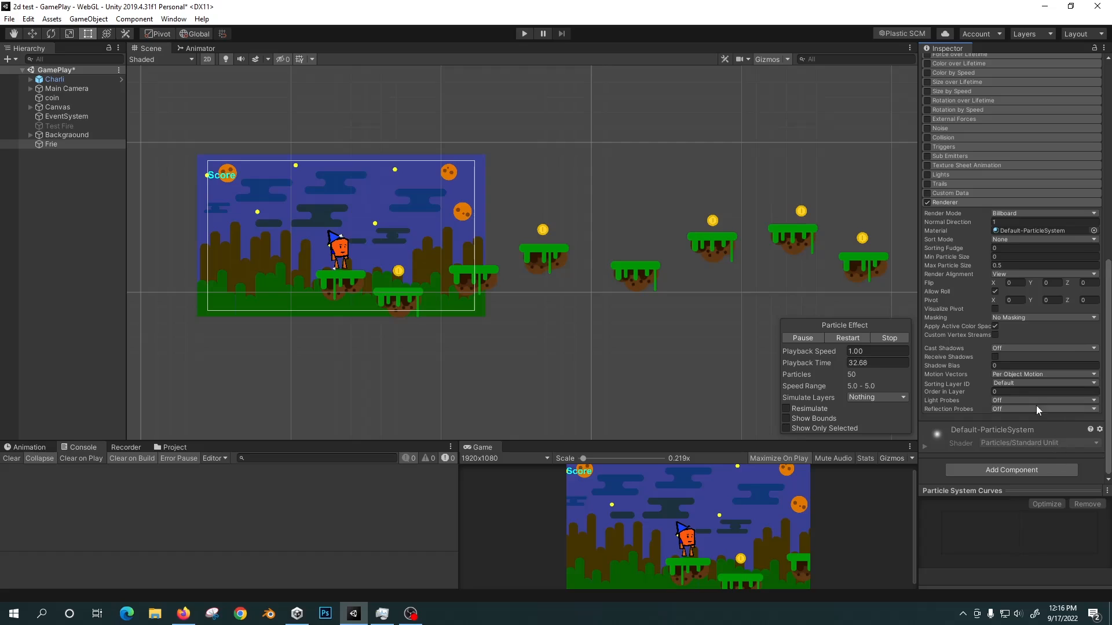
mouse_move(955, 404)
click(1023, 382)
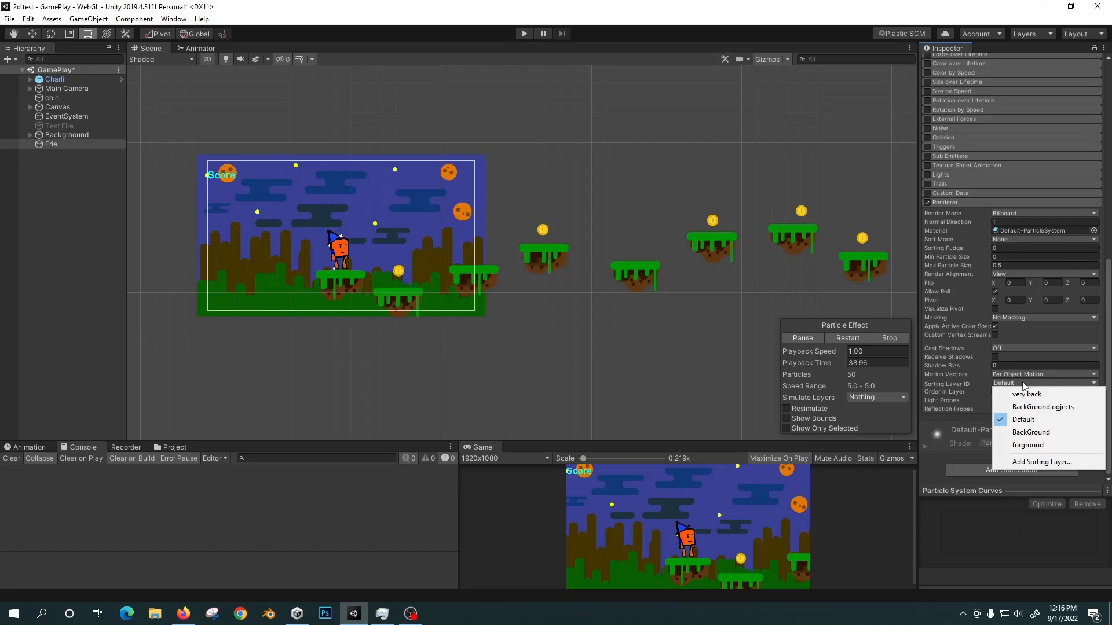
click(1025, 446)
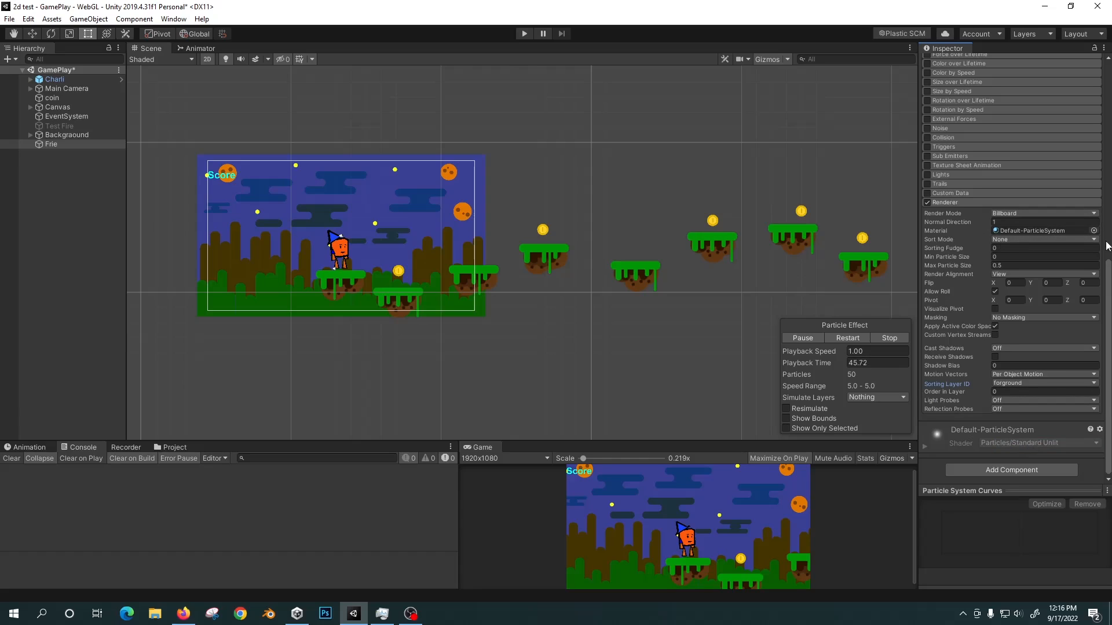
Set the X rotation of the Frie particle system to -90.
scroll(1107, 277, up, 12)
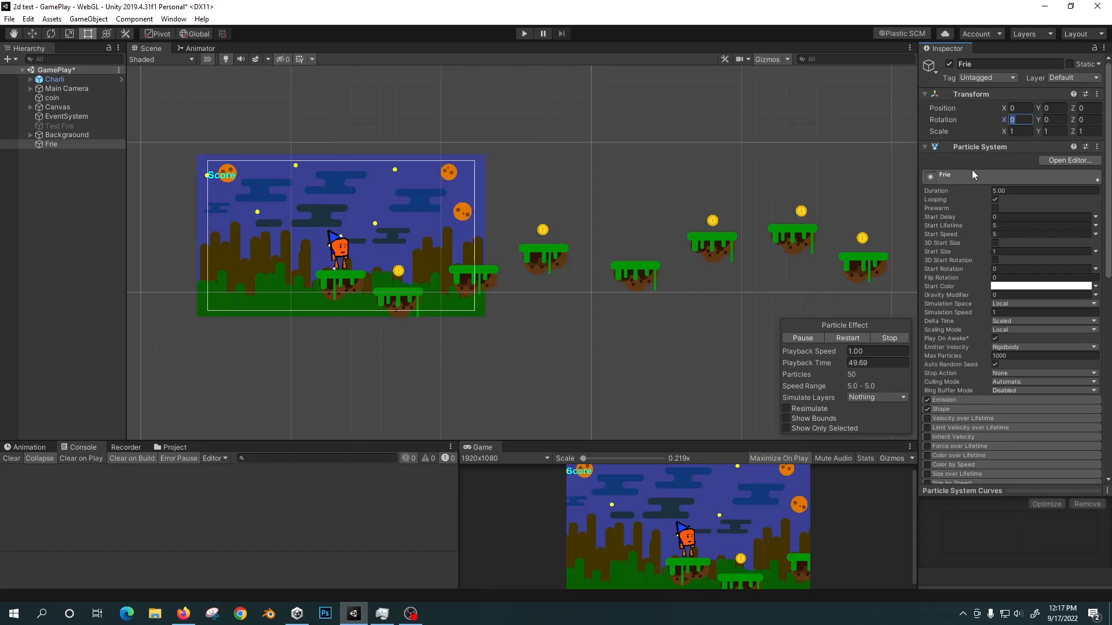
text(-90)
key(Return)
Move the Frie particle system along the X axis to about 37.1, inside the camera frame near the first coin.
scroll(1030, 302, down, 12)
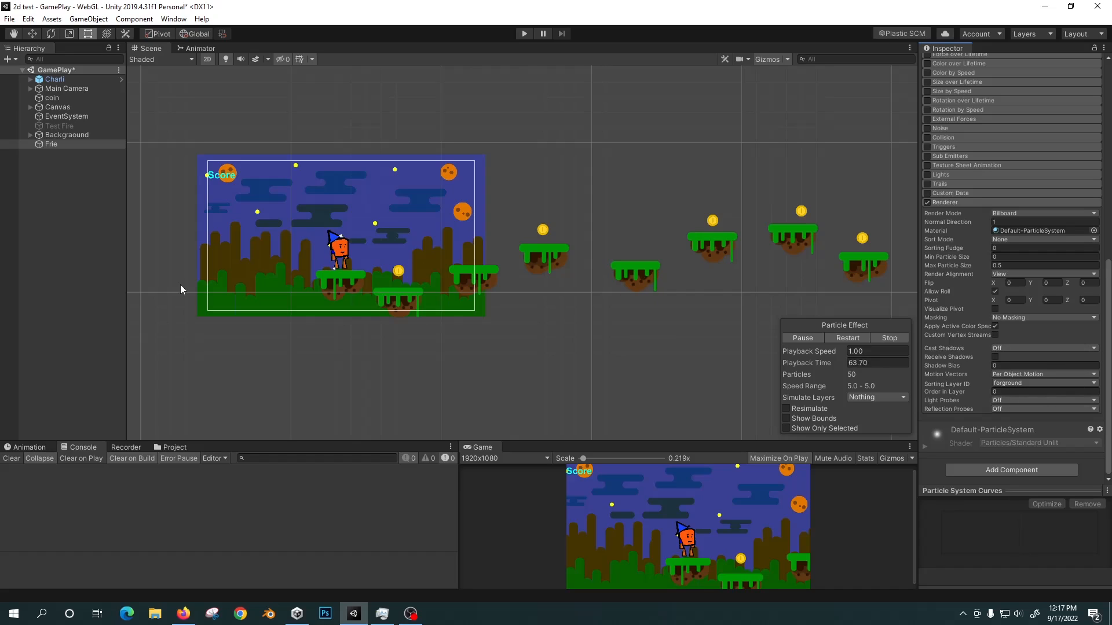
double_click(57, 143)
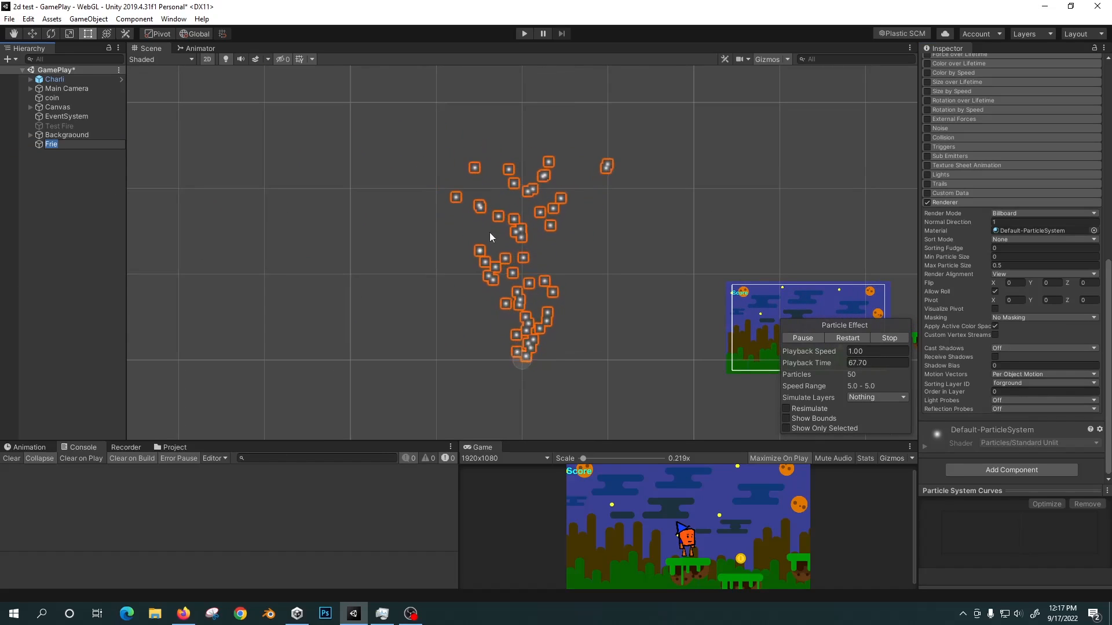
scroll(540, 208, down, 1)
middle_drag(653, 232, 488, 195)
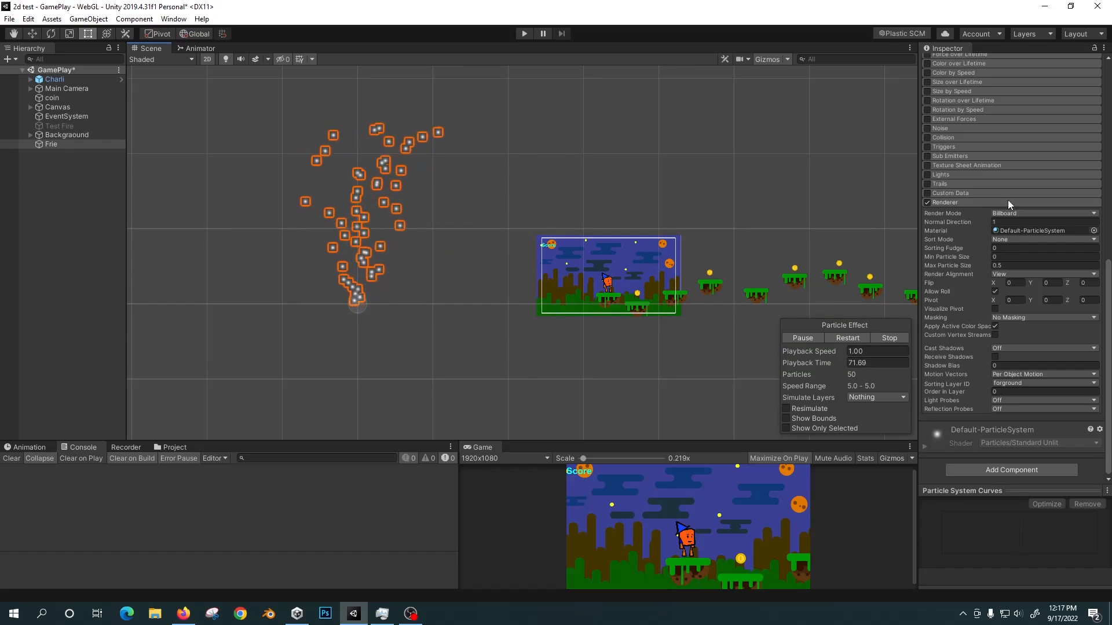
scroll(1010, 173, up, 10)
scroll(626, 202, up, 2)
middle_drag(625, 201, 573, 210)
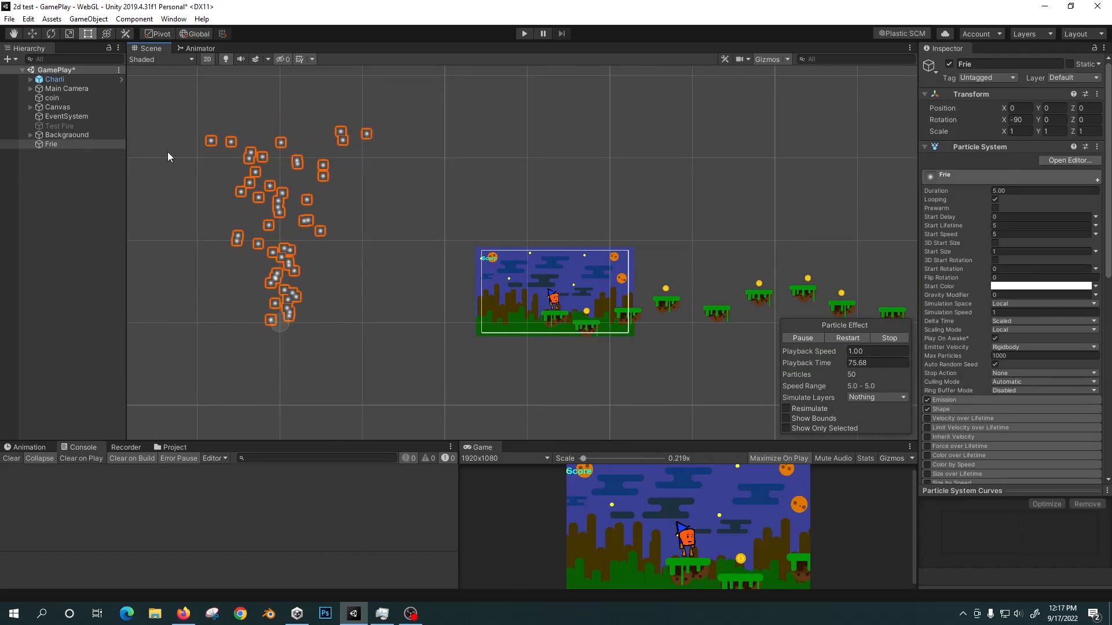
drag(322, 324, 642, 326)
scroll(637, 278, up, 3)
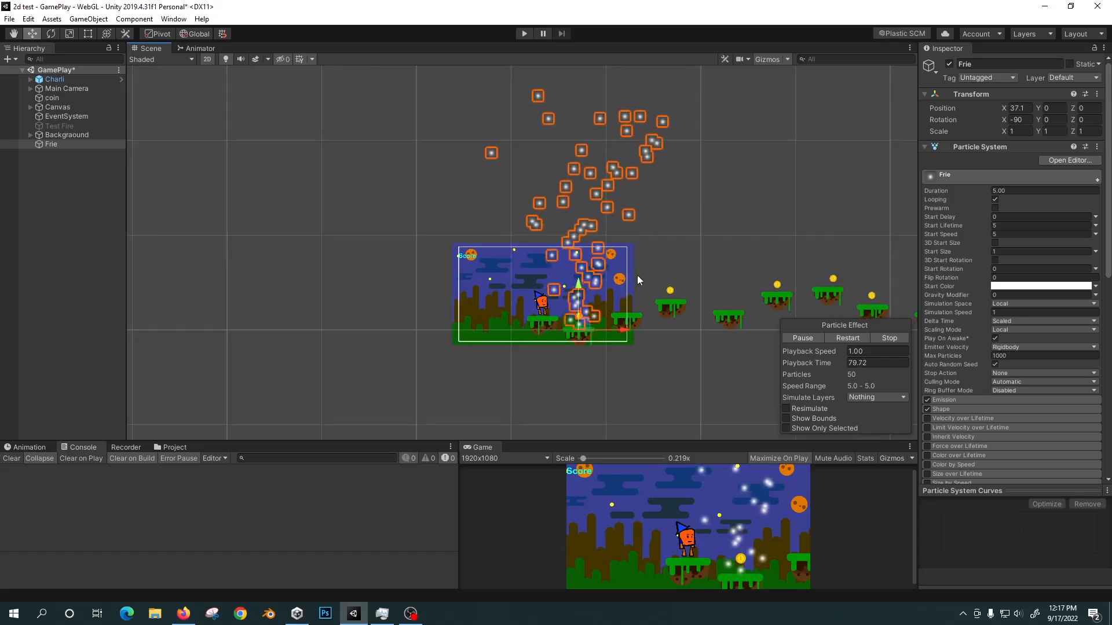
middle_drag(639, 283, 550, 177)
scroll(547, 231, up, 5)
scroll(547, 238, up, 2)
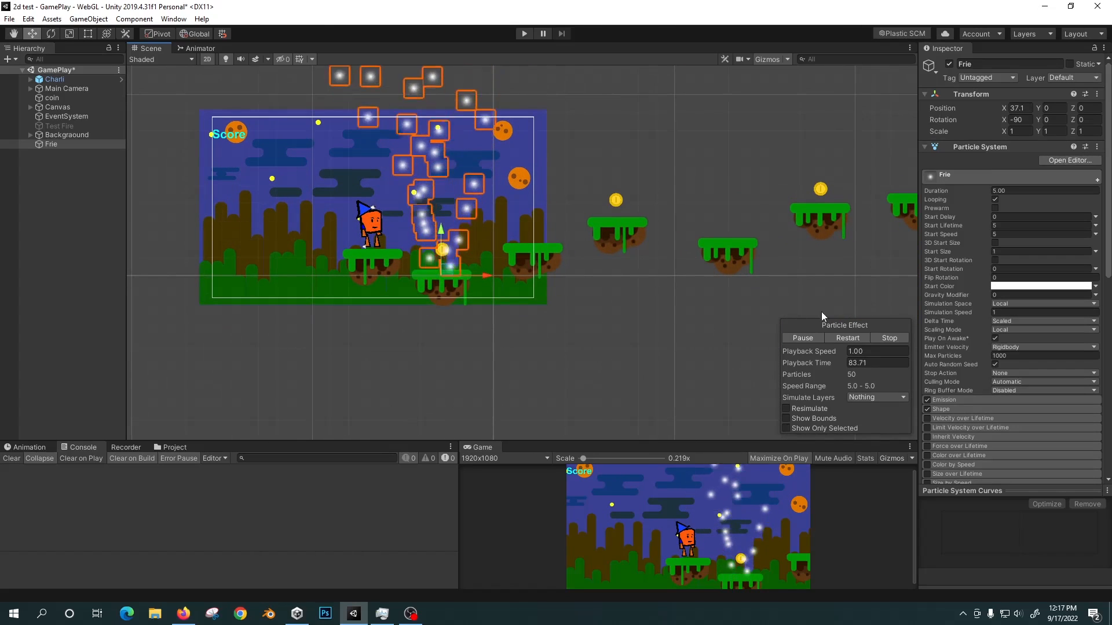
Try the Default sorting layer for the Frie particle renderer.
scroll(1108, 301, down, 8)
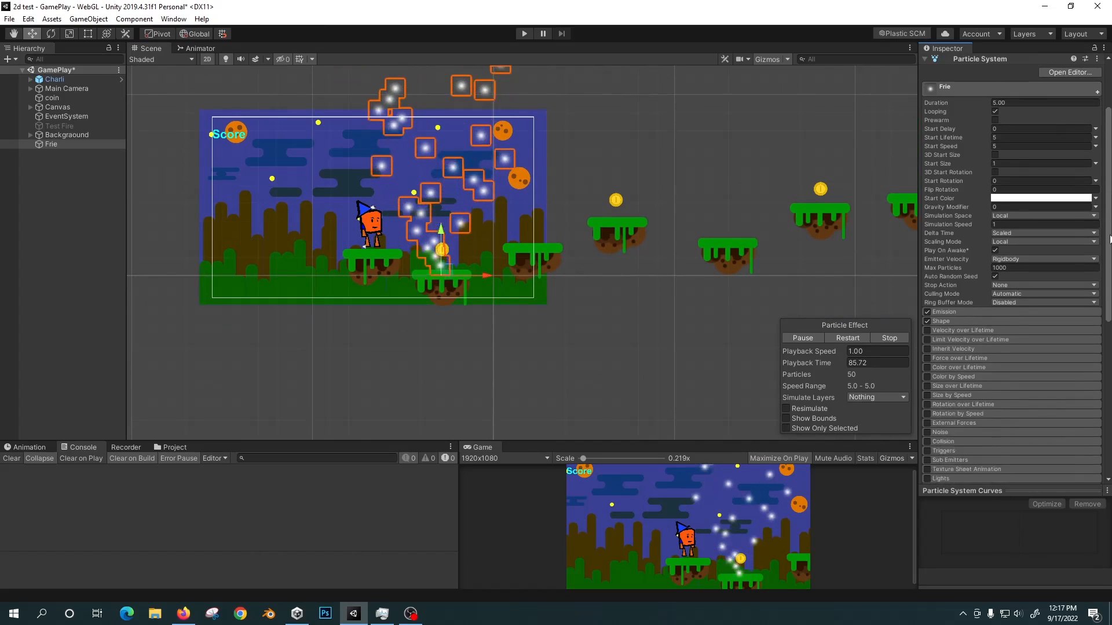
scroll(1111, 303, down, 8)
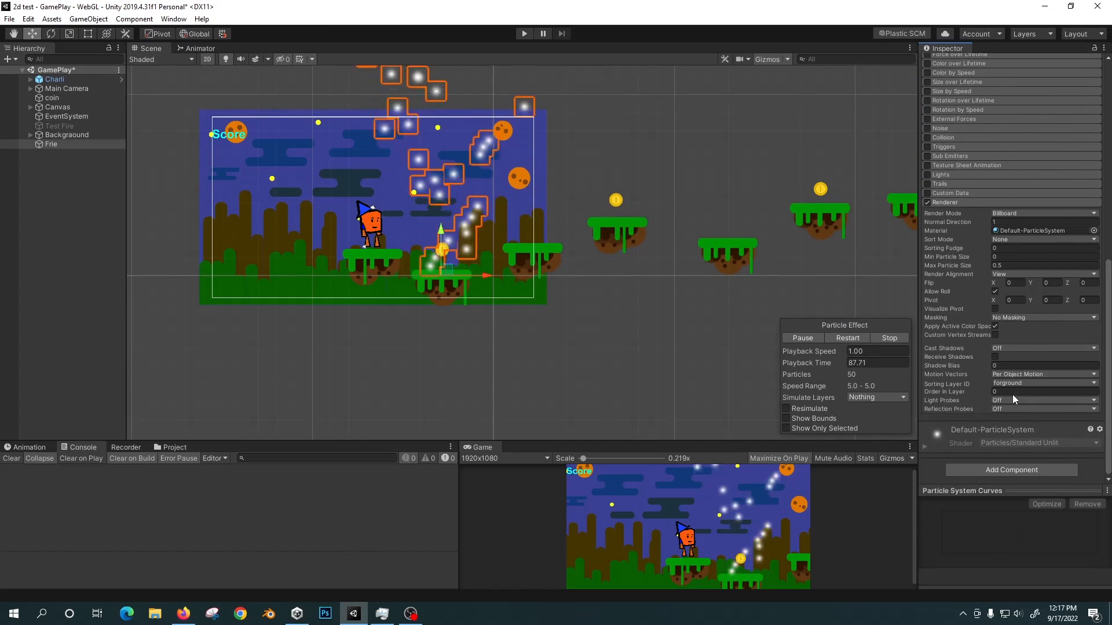
click(1012, 382)
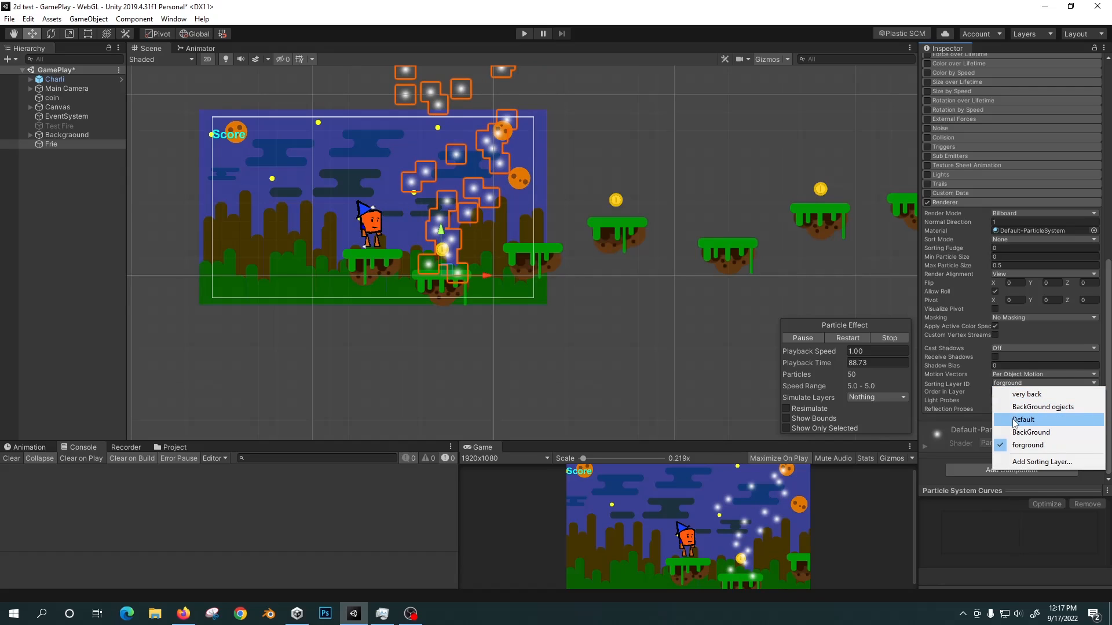
click(1015, 421)
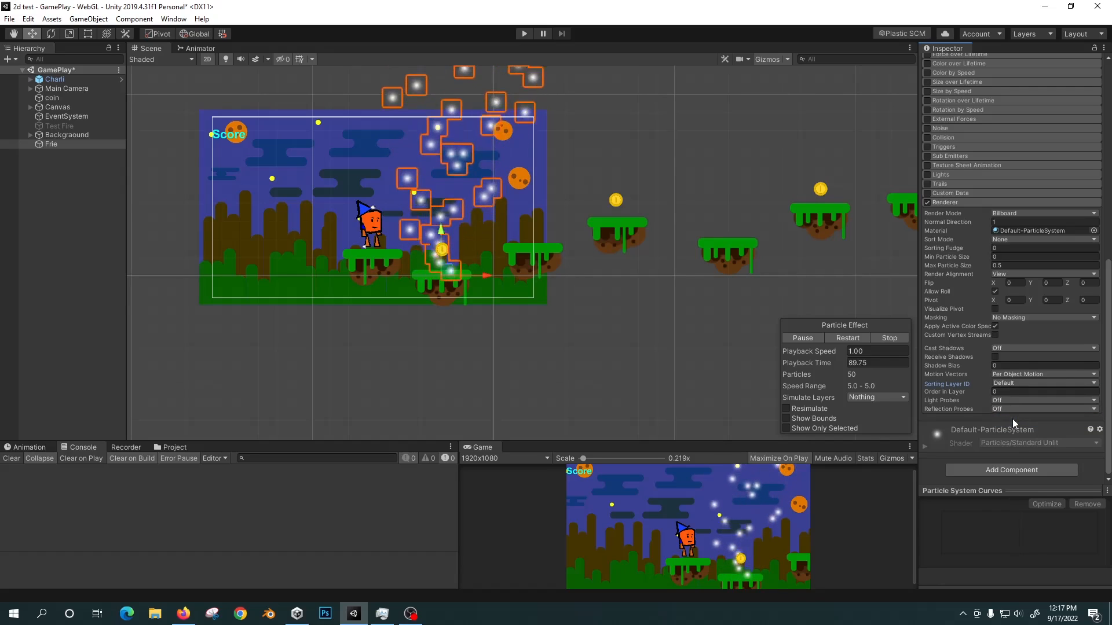
click(1008, 381)
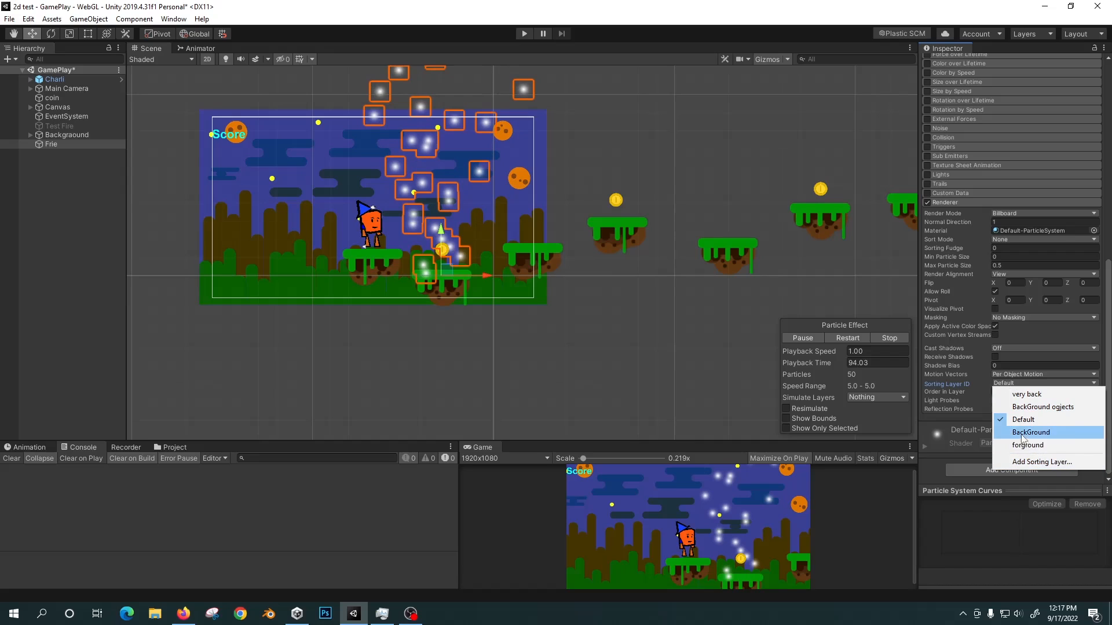
click(1023, 420)
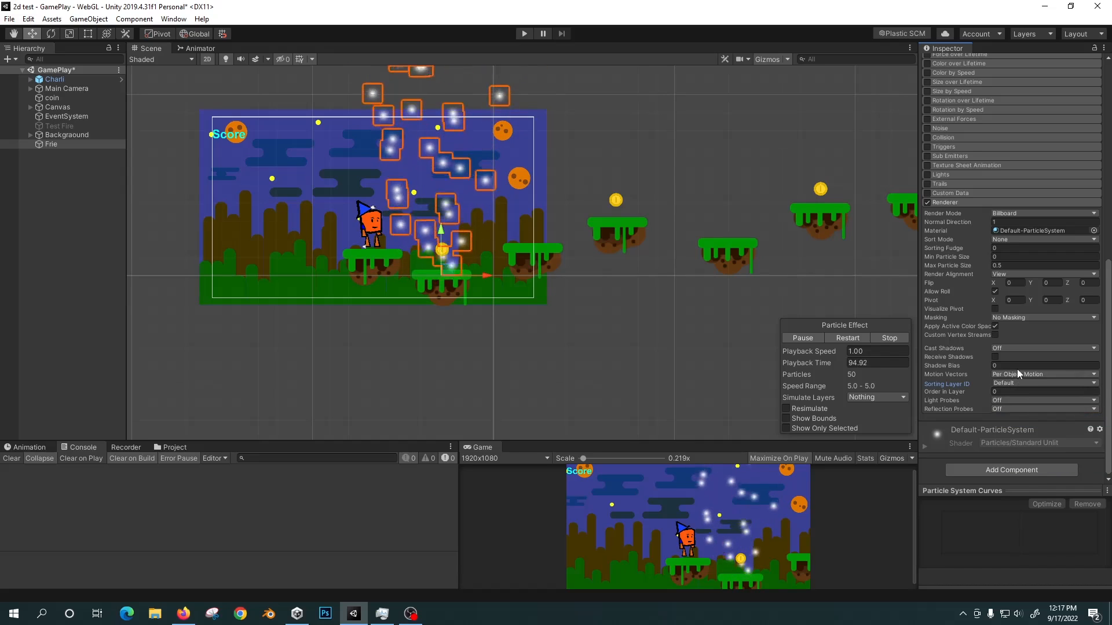
Set the Frie particle sorting layer to BackGround and move the emitter horizontally to the character, slightly below its platform.
click(1014, 384)
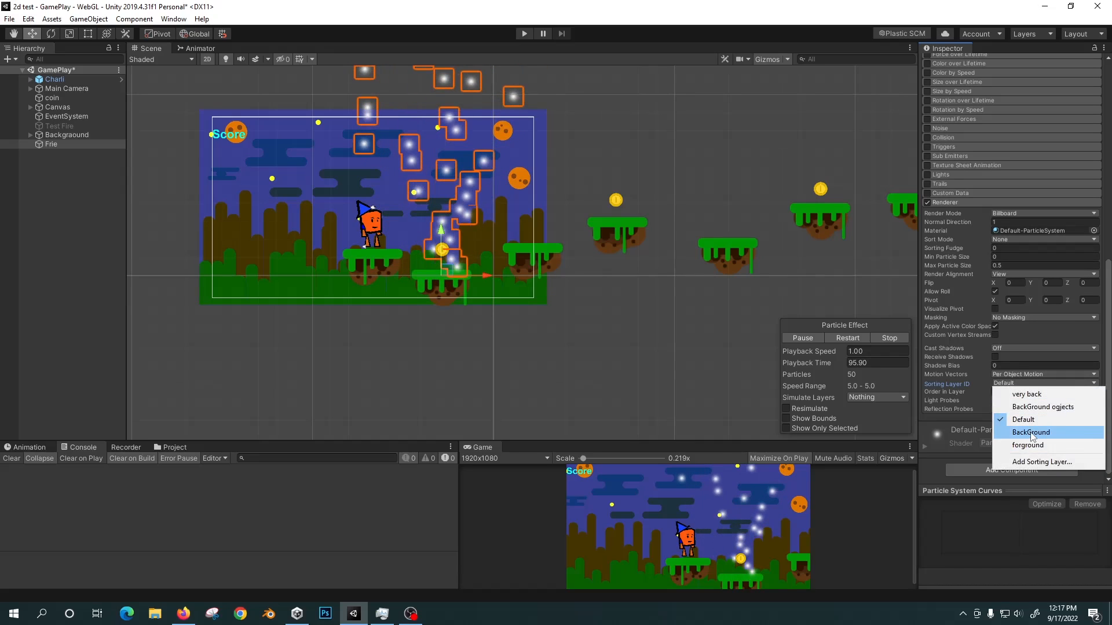
click(1030, 433)
drag(486, 274, 420, 276)
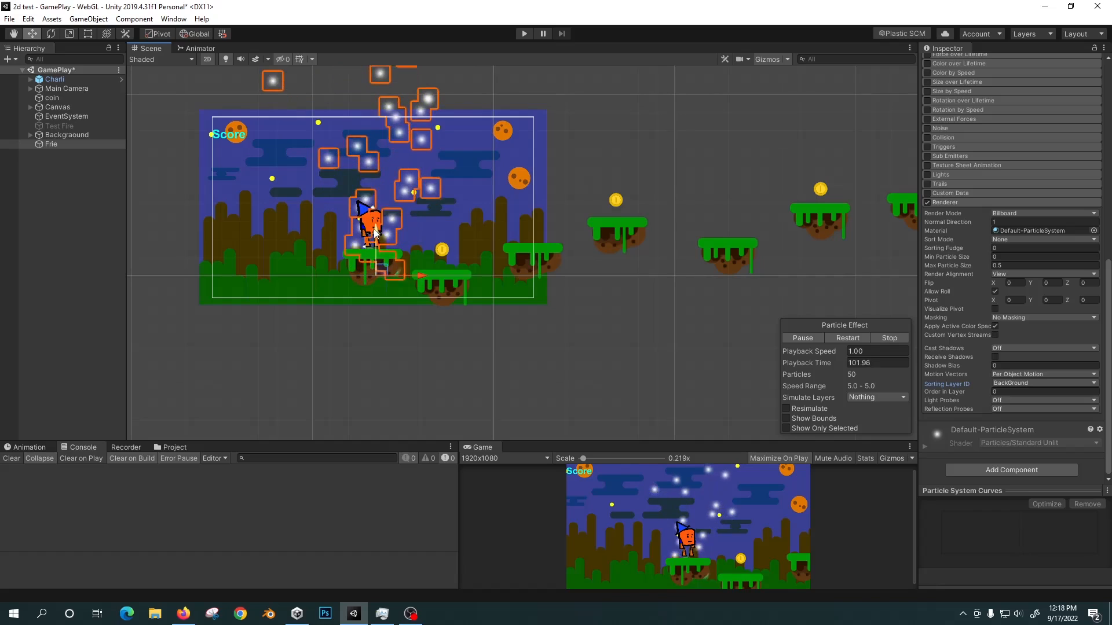
mouse_move(376, 234)
mouse_down()
mouse_move(377, 269)
mouse_move(375, 247)
mouse_up()
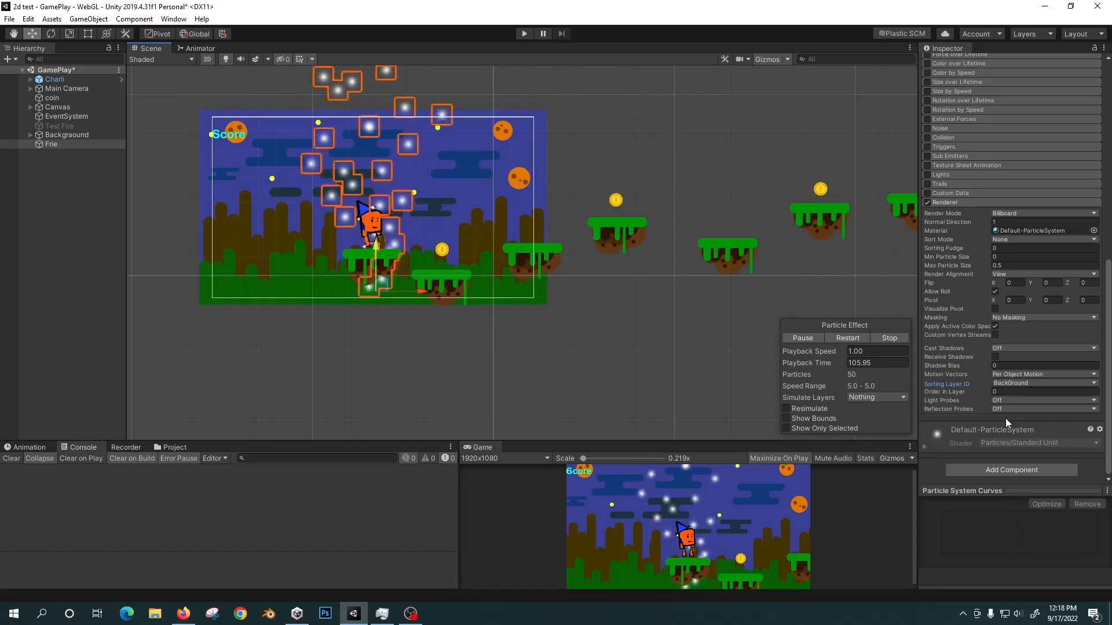
Set the Frie particle renderer's sorting layer to forground and its Order in Layer to 5.
click(1085, 384)
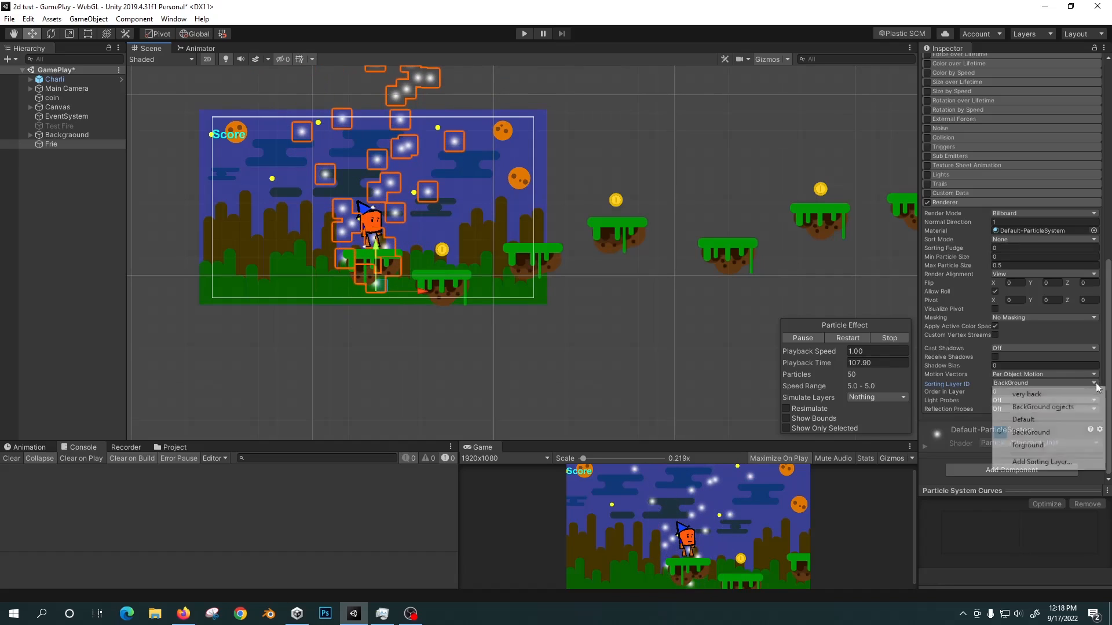
click(1046, 448)
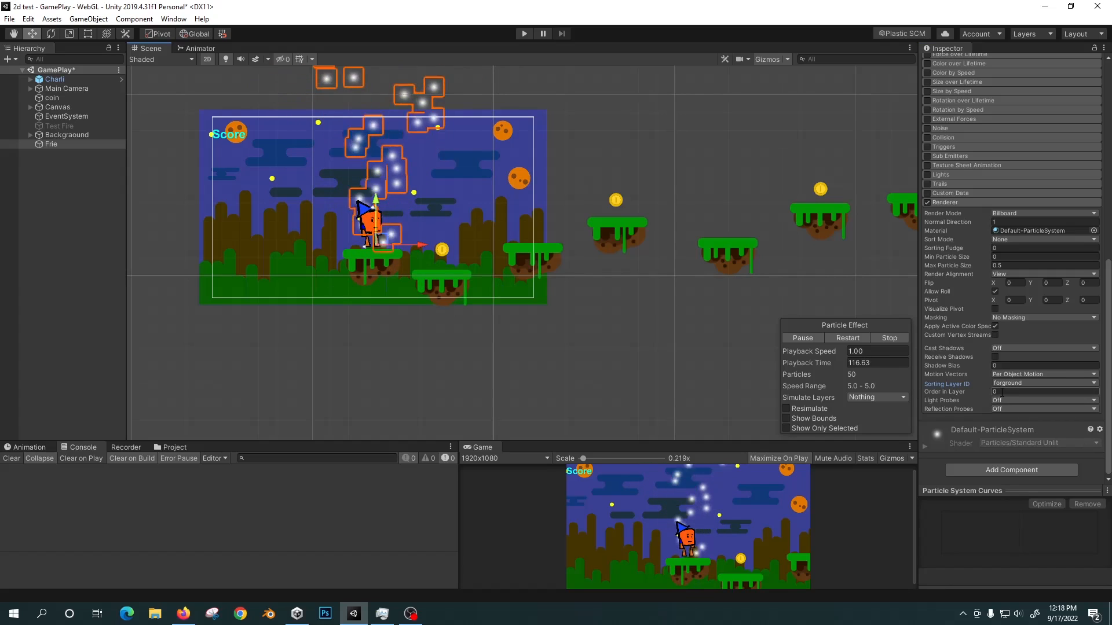
click(1017, 384)
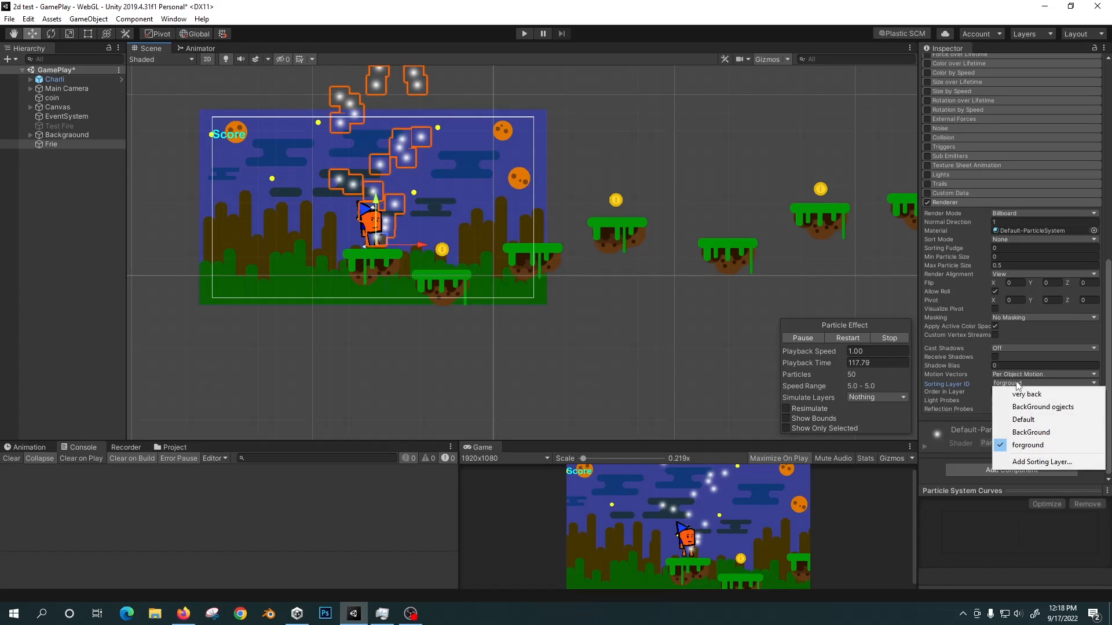
click(985, 384)
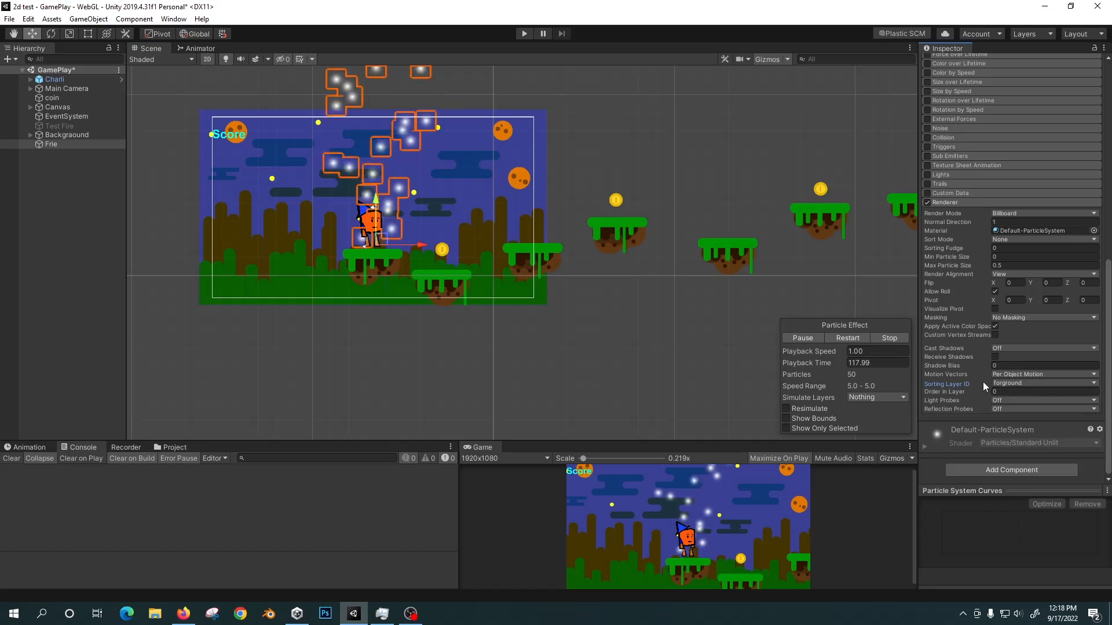
click(991, 392)
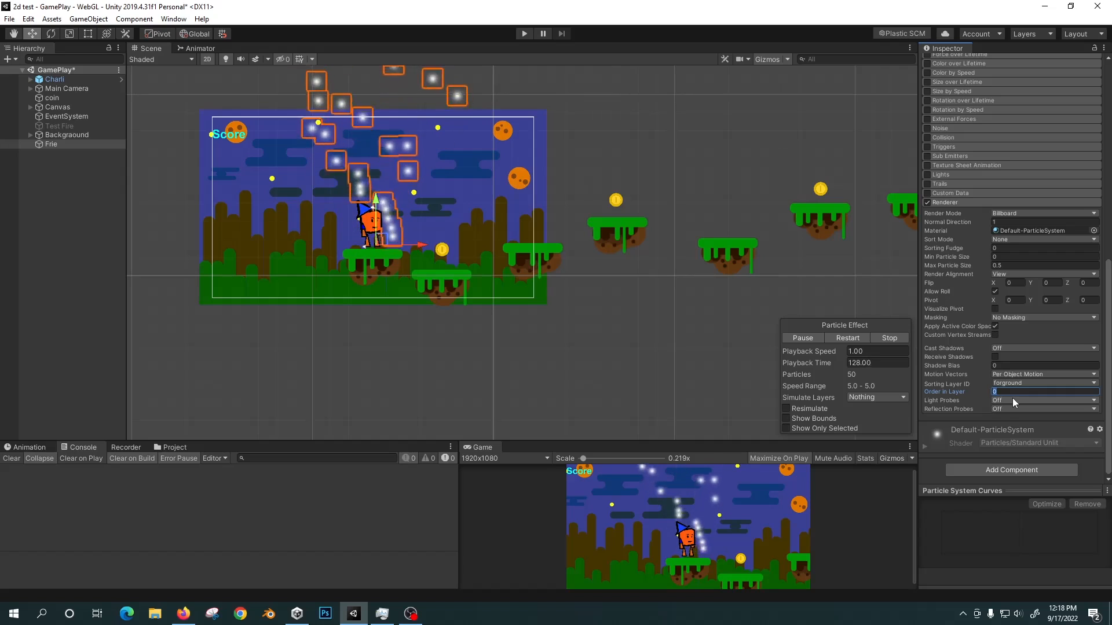
text(5)
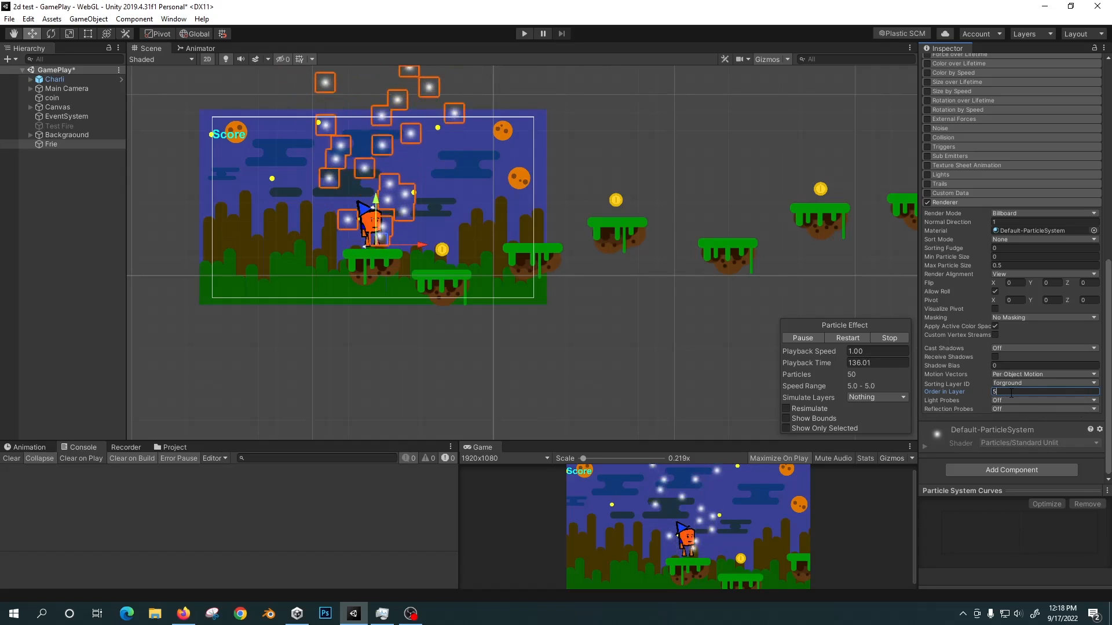
Set the Frie particle renderer's Order in Layer to 0.
key(BackSpace)
text(0)
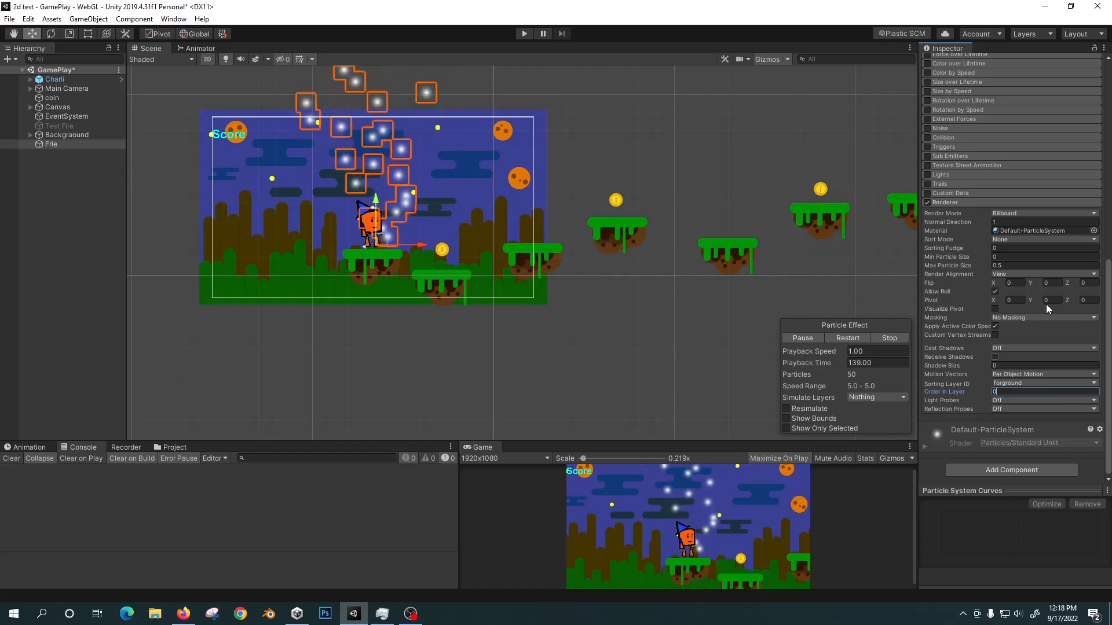
scroll(1027, 203, up, 10)
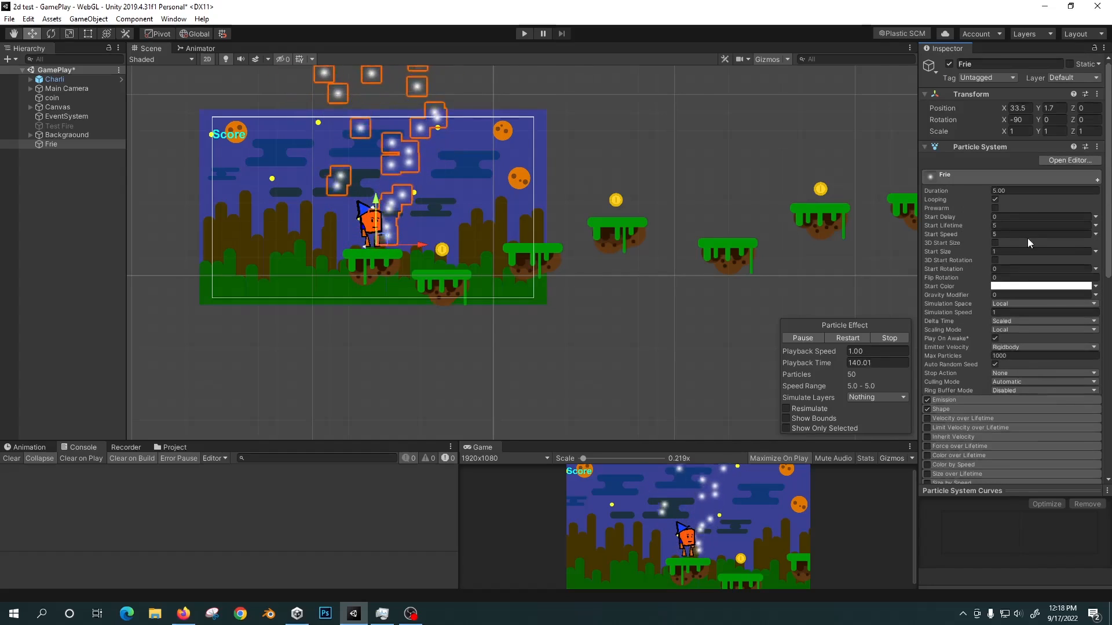
scroll(999, 290, down, 10)
scroll(998, 292, up, 7)
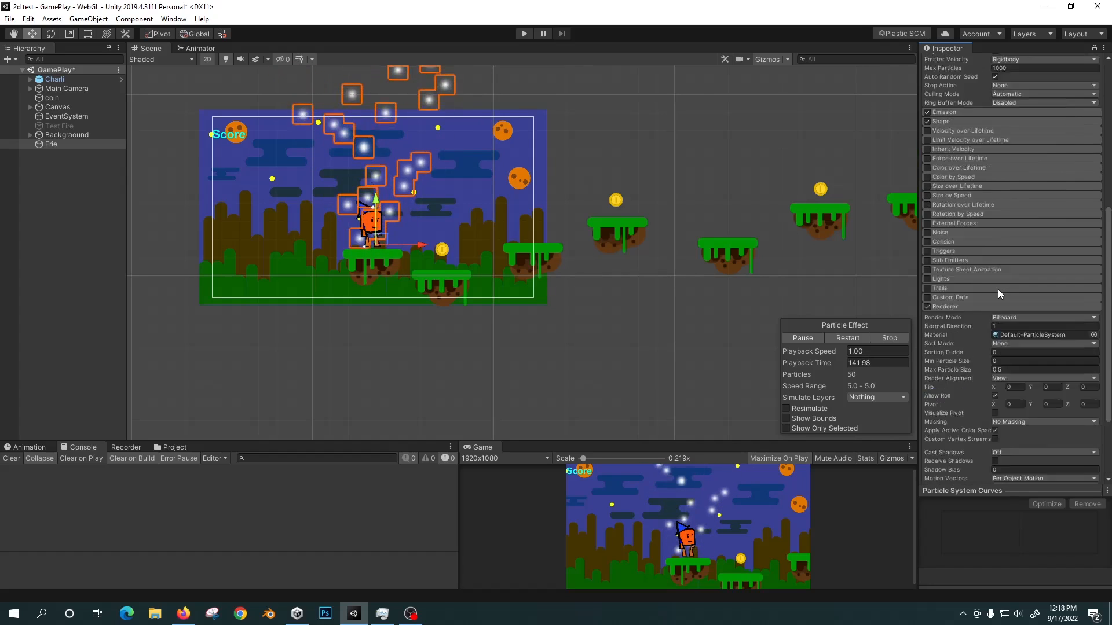
scroll(998, 292, up, 3)
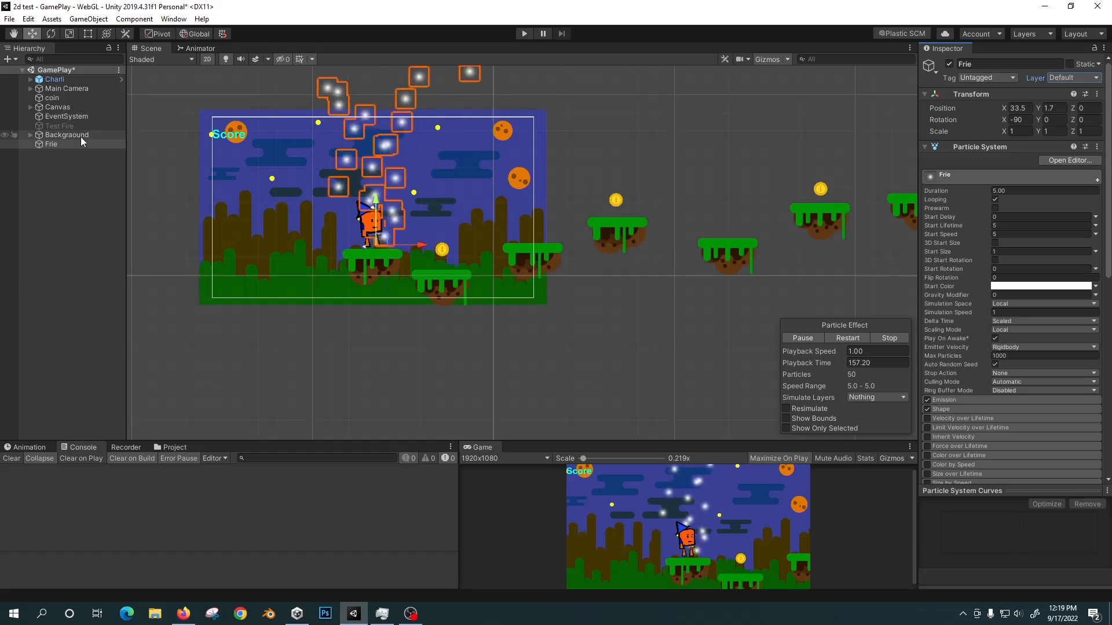
Check the coin's sorting layer and review the project's list of sorting layers in Tags & Layers.
click(69, 98)
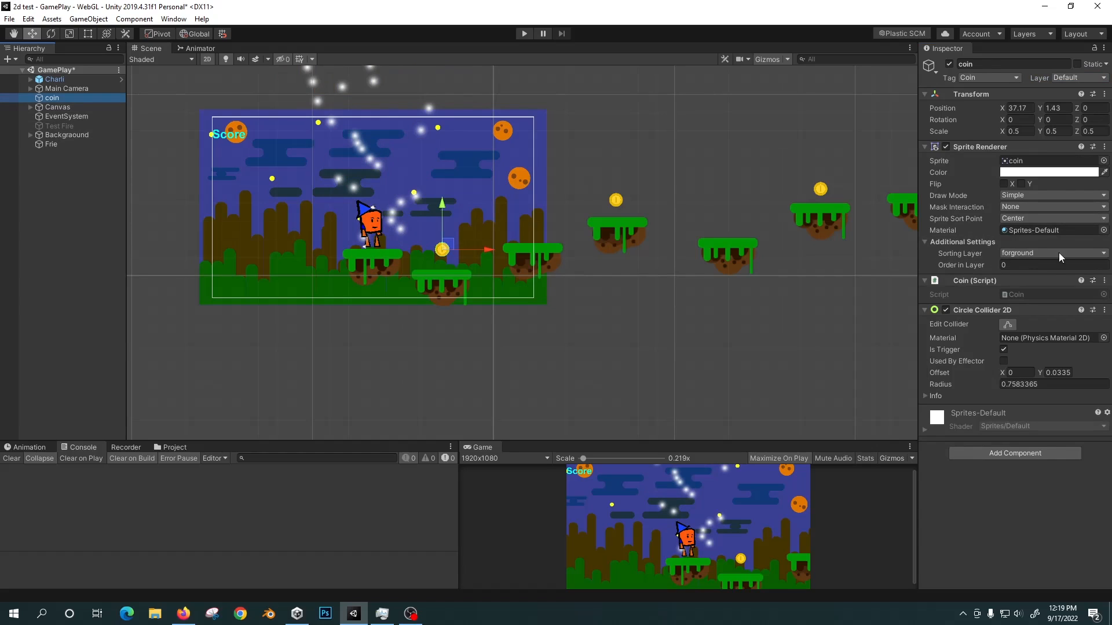
click(1103, 254)
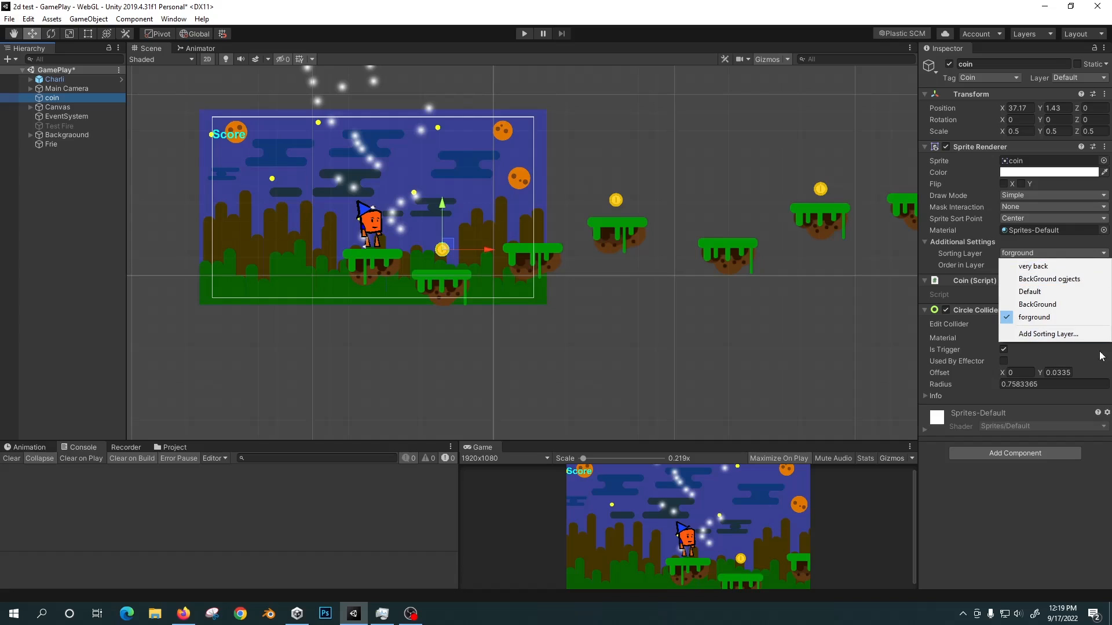
click(1049, 335)
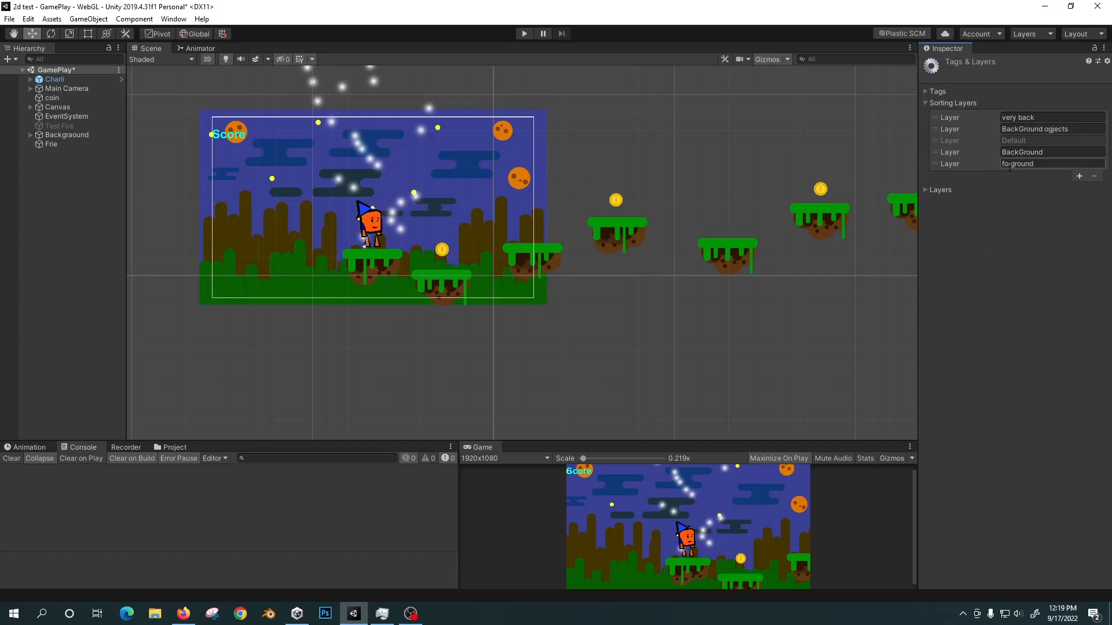
click(1079, 177)
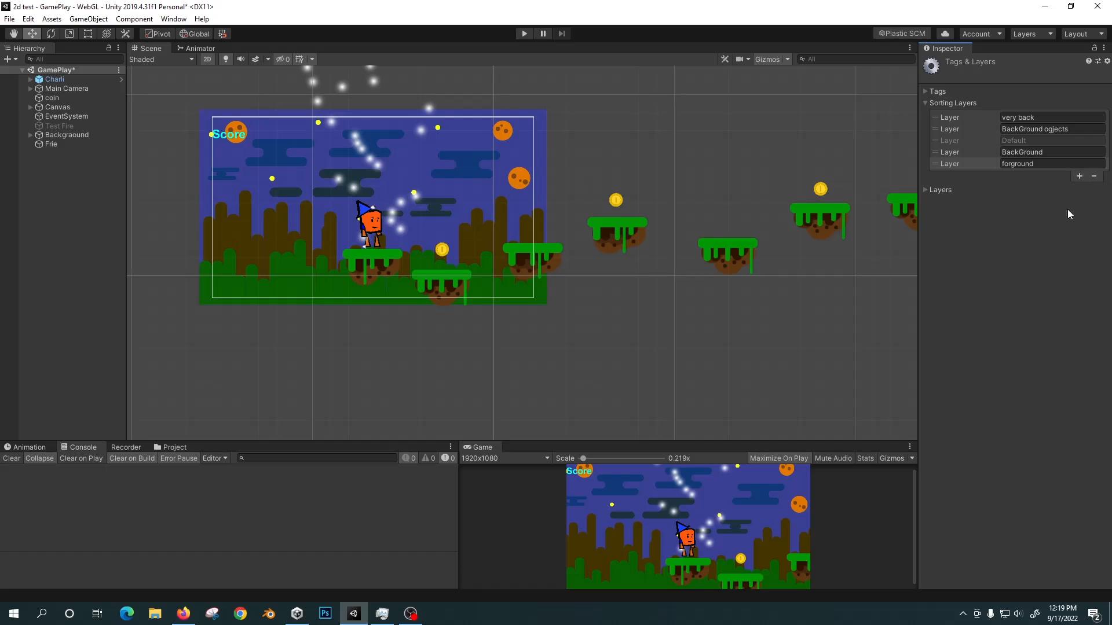
Select the Frie particle system and set its Start Size to 5.
click(58, 143)
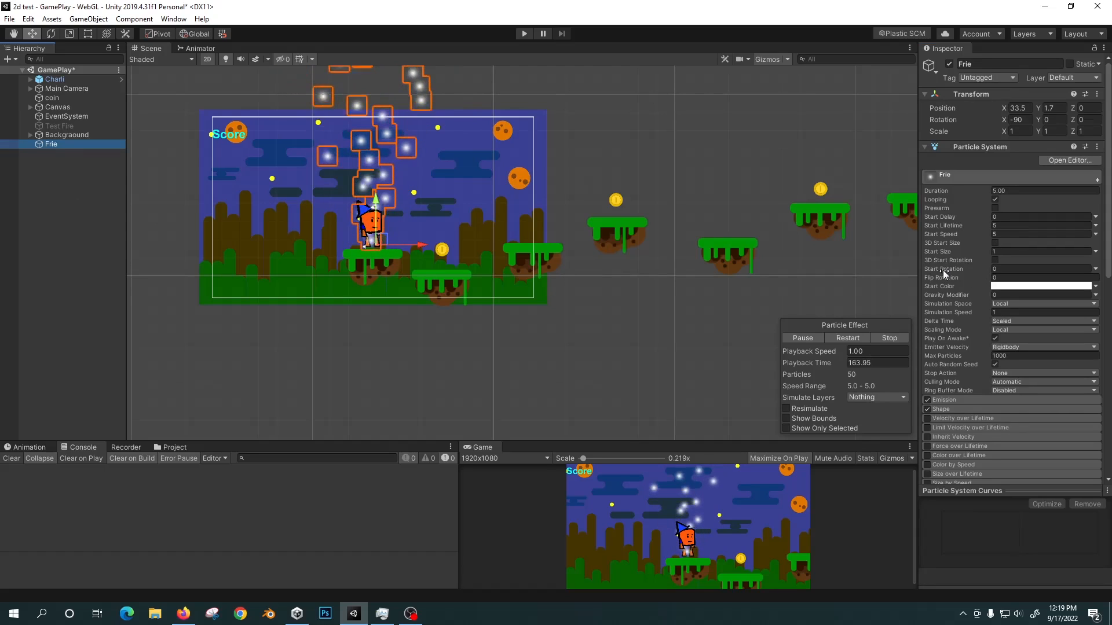
click(1006, 251)
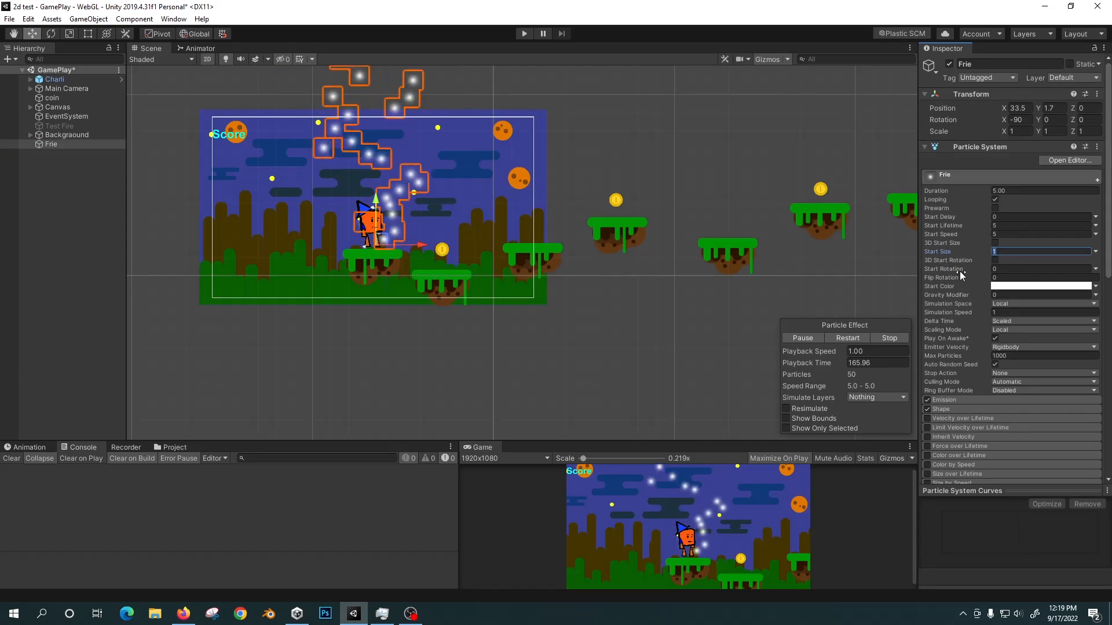
text(5)
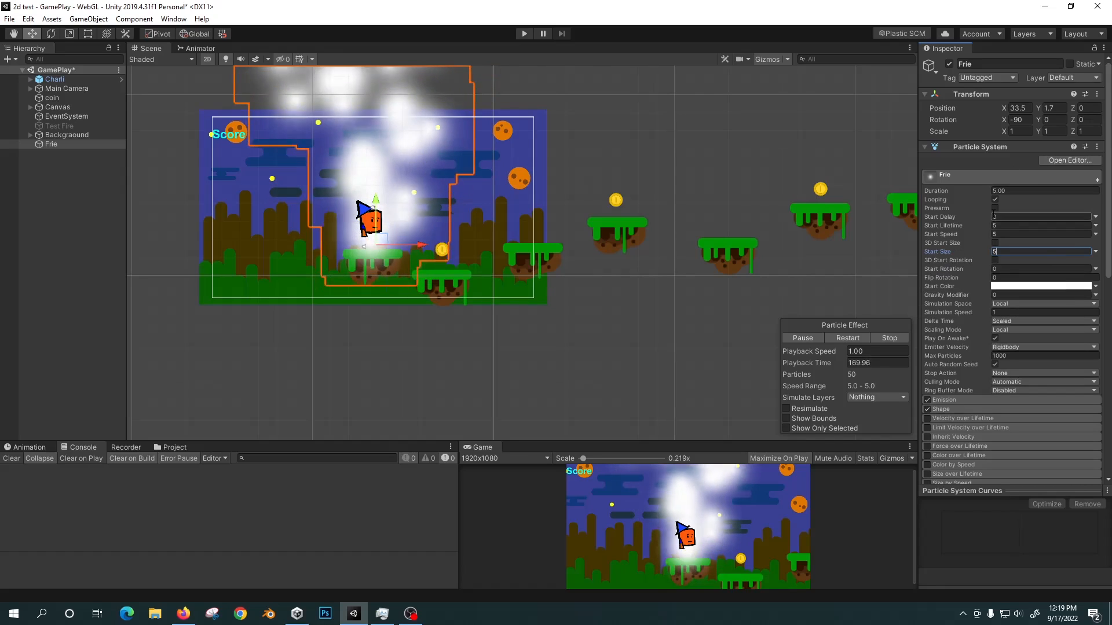
Set the Frie particle renderer's Render Mode to Vertical Billboard, leaving Sort Mode at None.
scroll(1102, 265, down, 4)
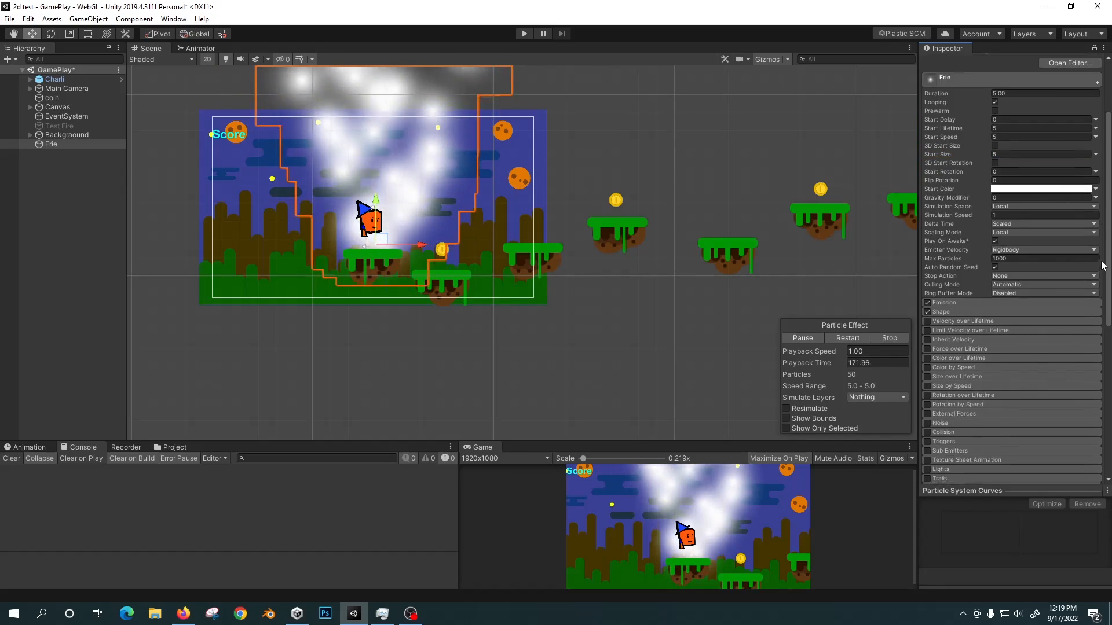
scroll(1102, 265, down, 7)
click(1094, 359)
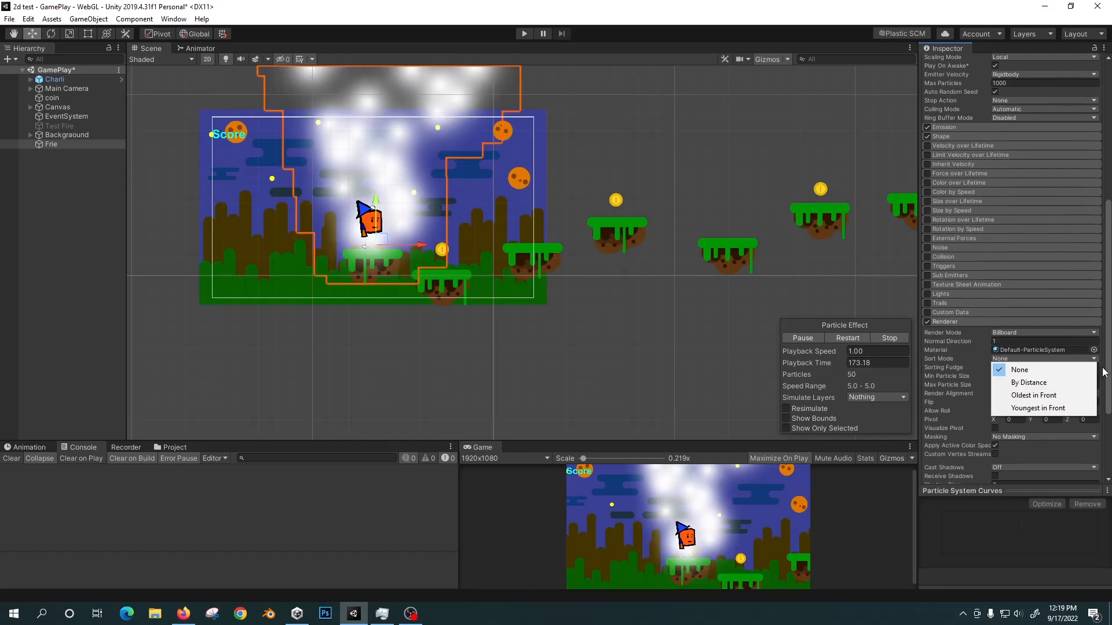
click(1008, 335)
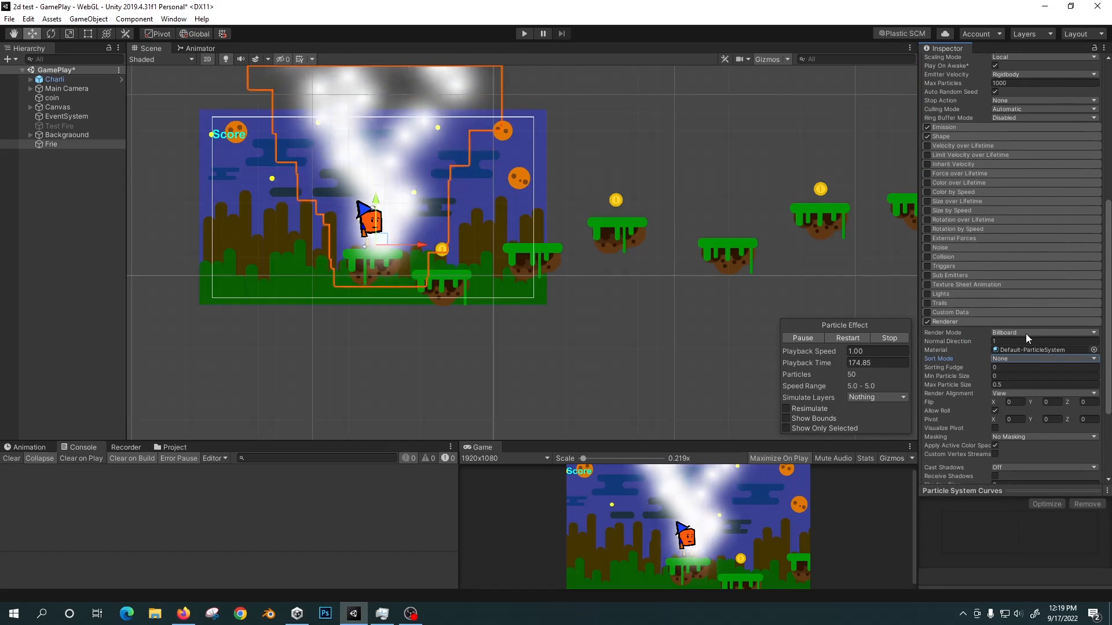
click(1023, 333)
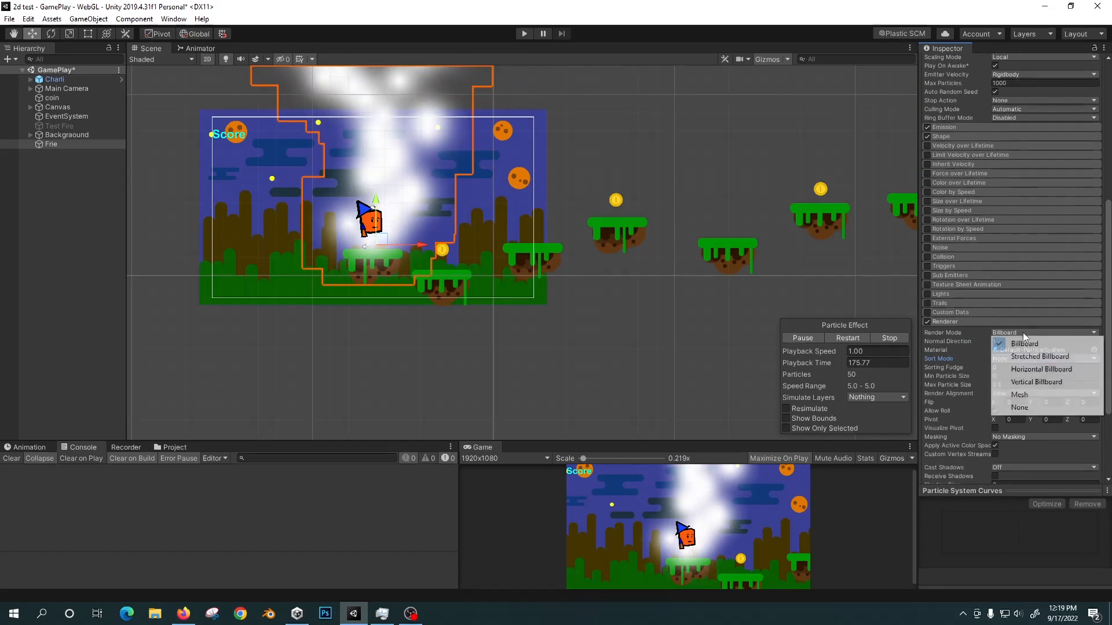
click(1032, 383)
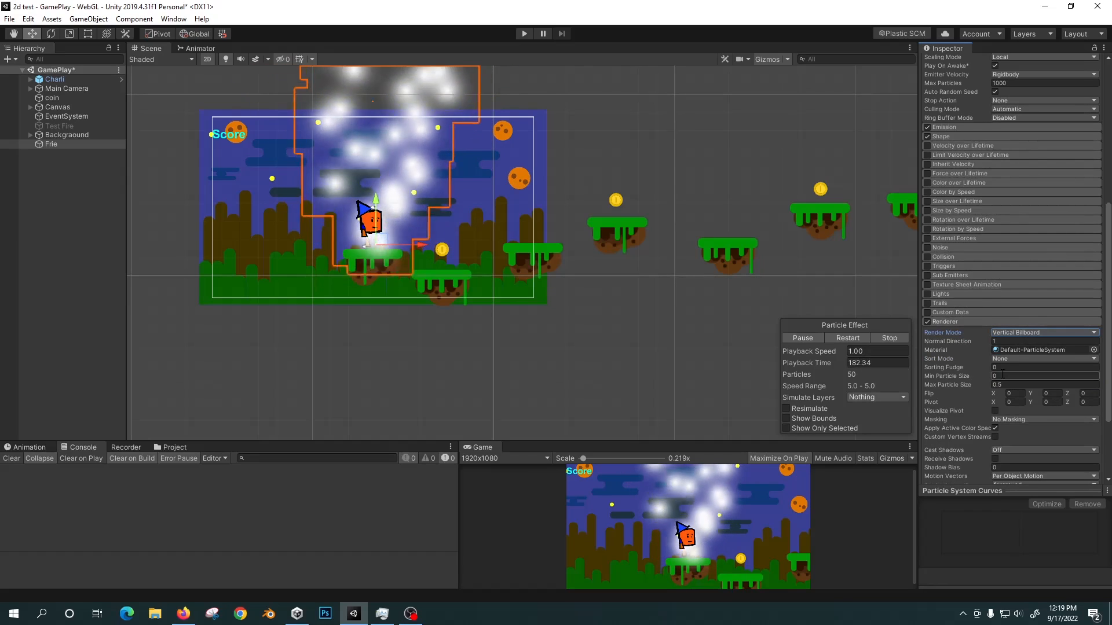
Set the Frie particle renderer's Max Particle Size to 3.
click(972, 385)
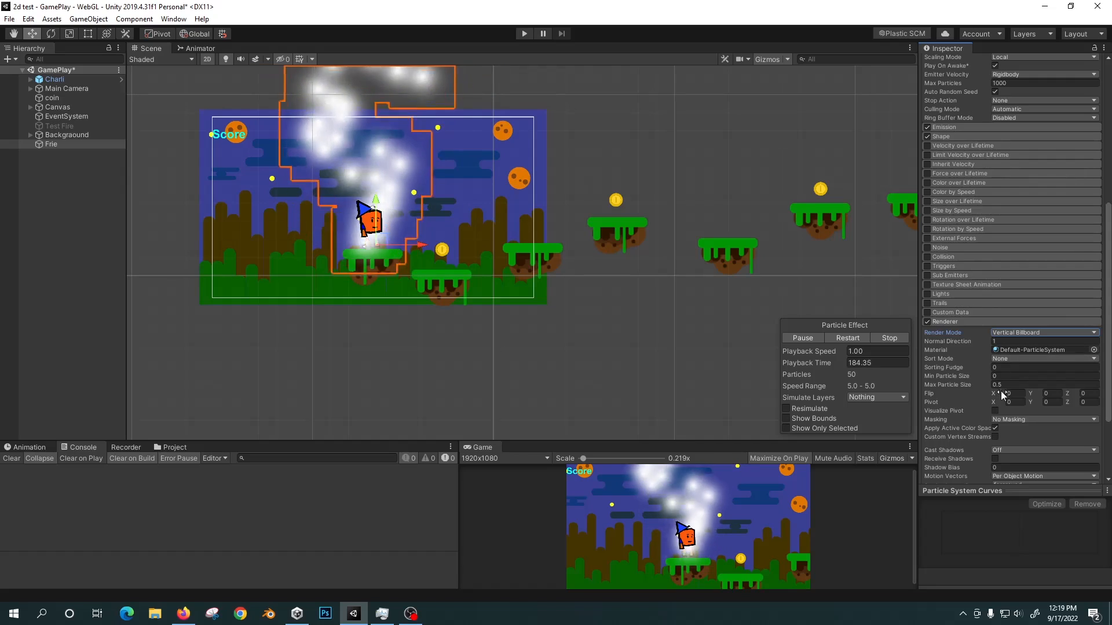
key(BackSpace)
key(BackSpace)
key(BackSpace)
text(3)
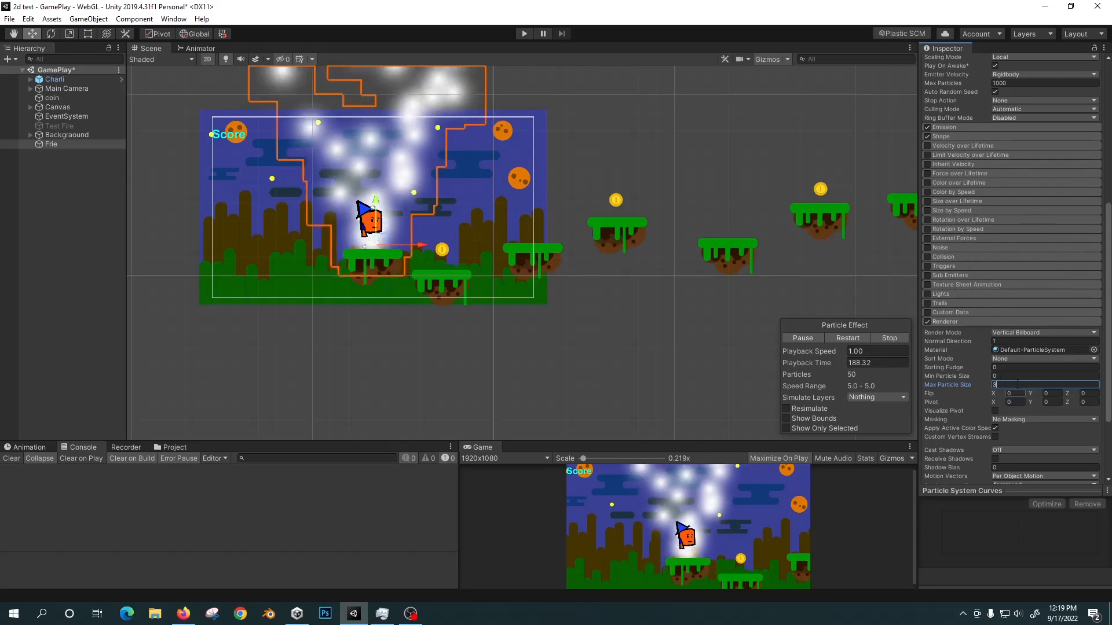
scroll(995, 327, up, 8)
scroll(999, 269, down, 6)
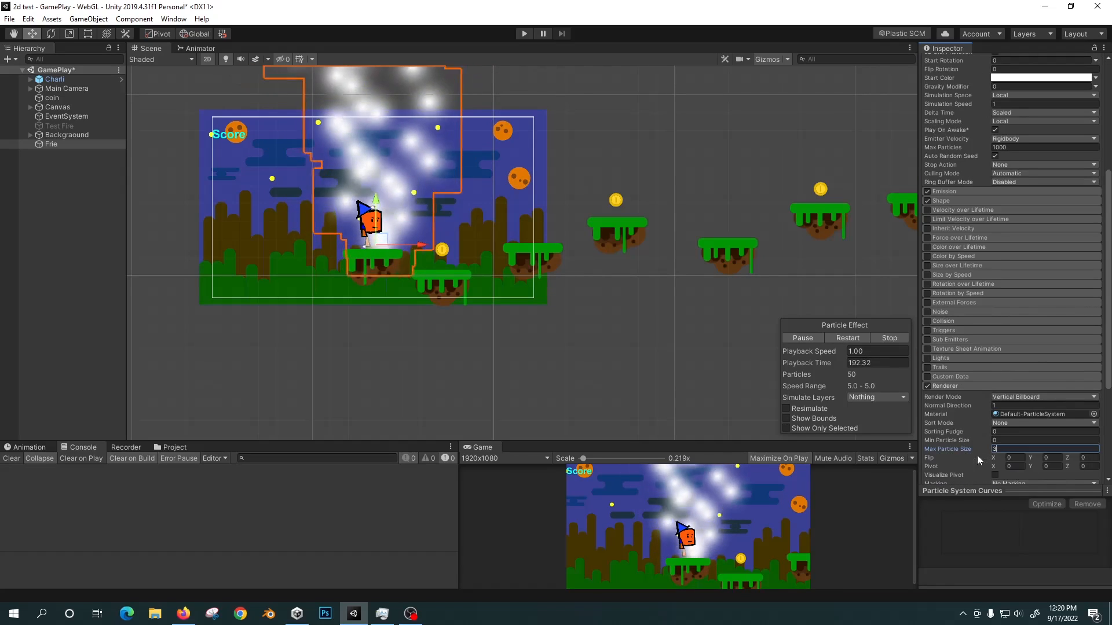
Make the Frie particles' Start Lifetime random between the two constants 2 and 3.
scroll(1020, 243, up, 5)
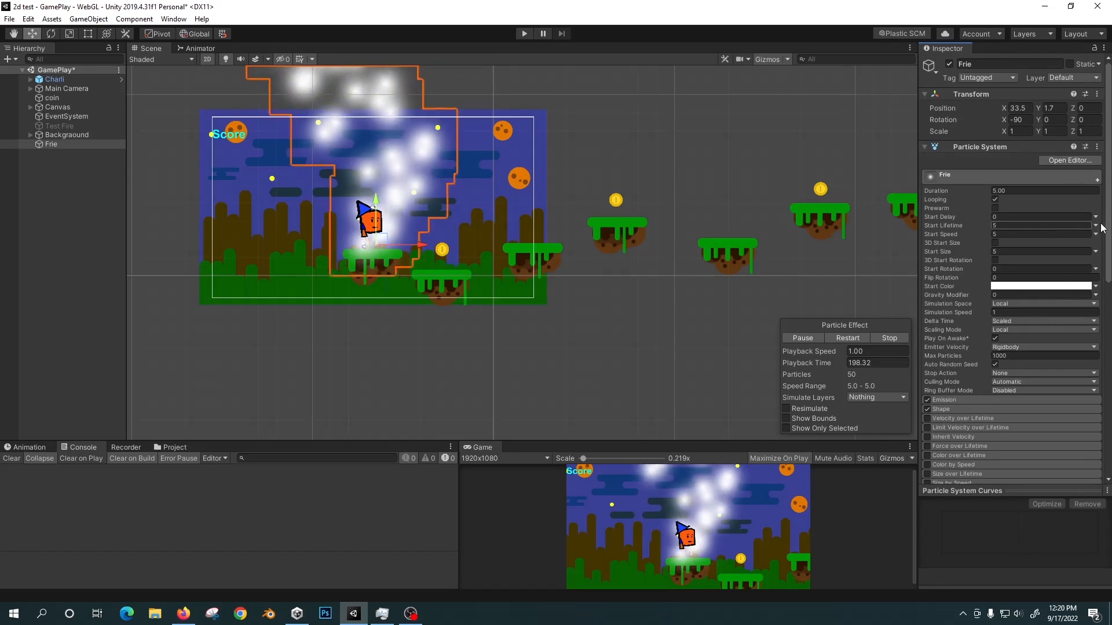
click(1096, 227)
click(1006, 260)
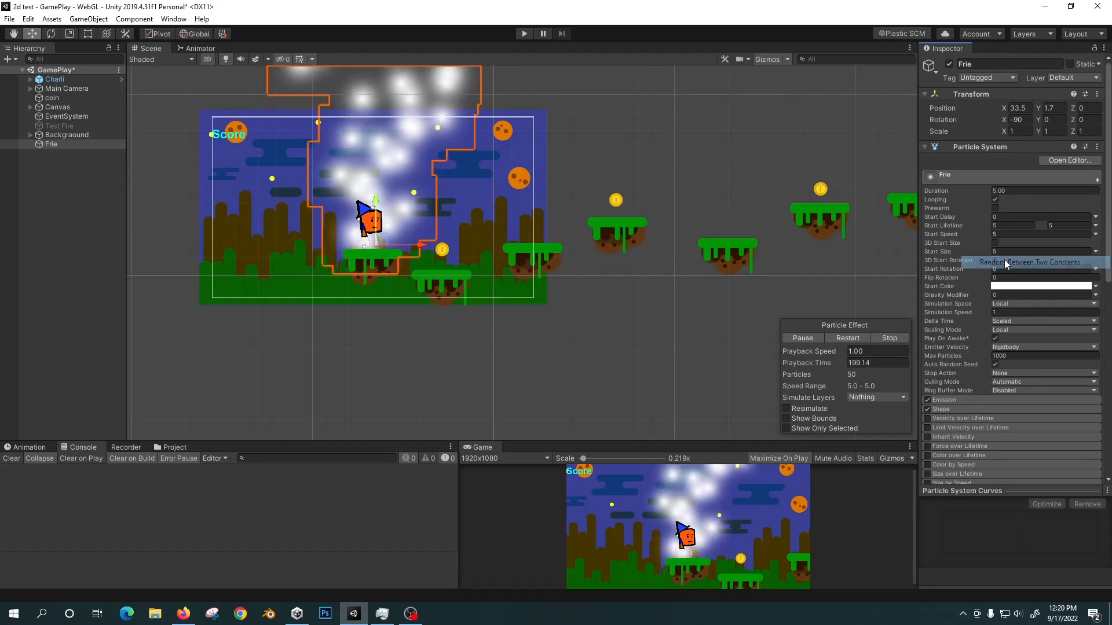
click(1007, 225)
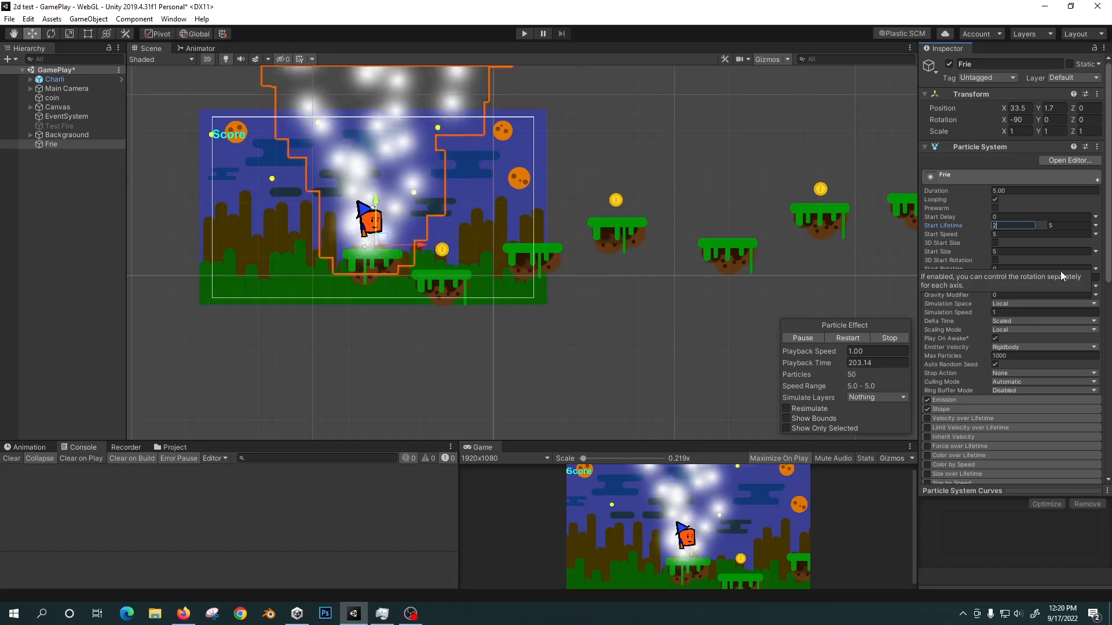
text(2)
click(1057, 229)
text(3)
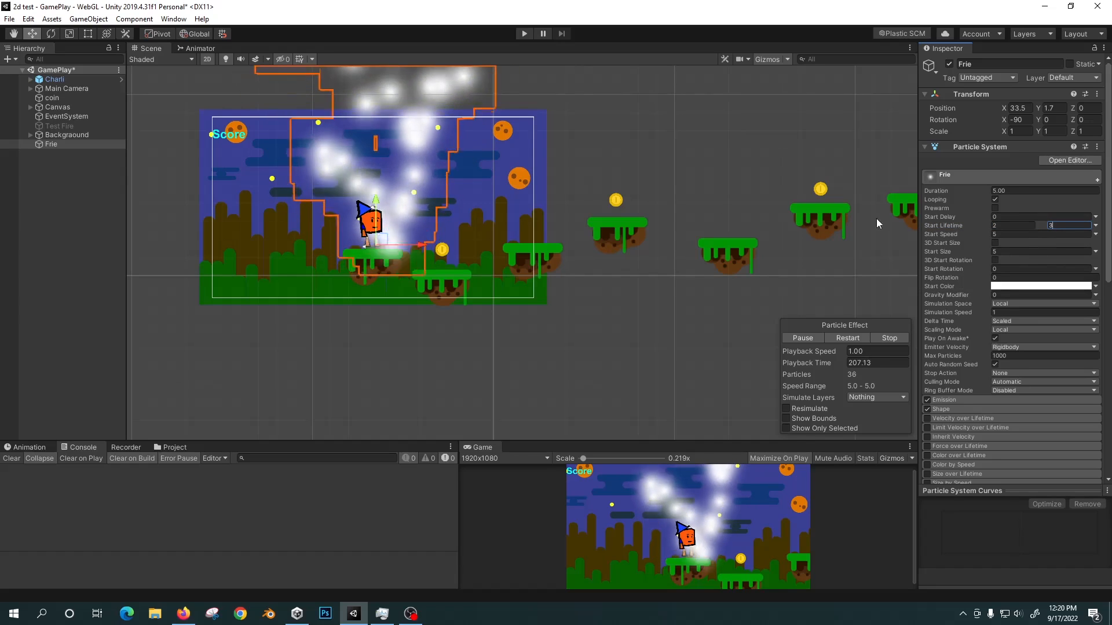
Set the Frie particles' Start Size to 7.
scroll(463, 166, down, 1)
scroll(465, 168, down, 9)
middle_drag(508, 120, 510, 169)
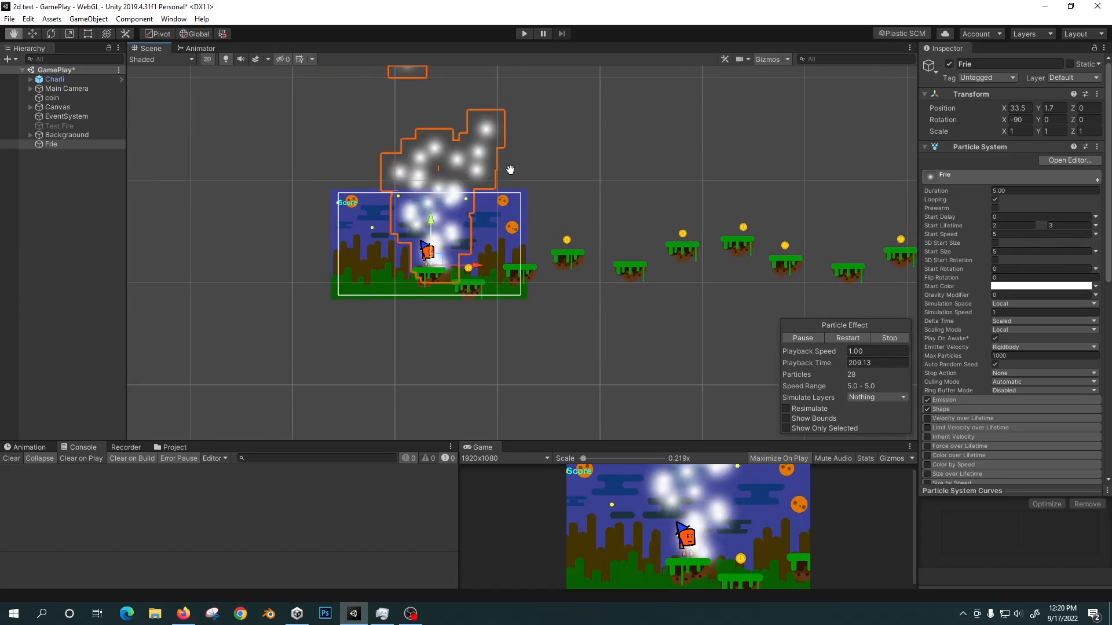
click(1030, 251)
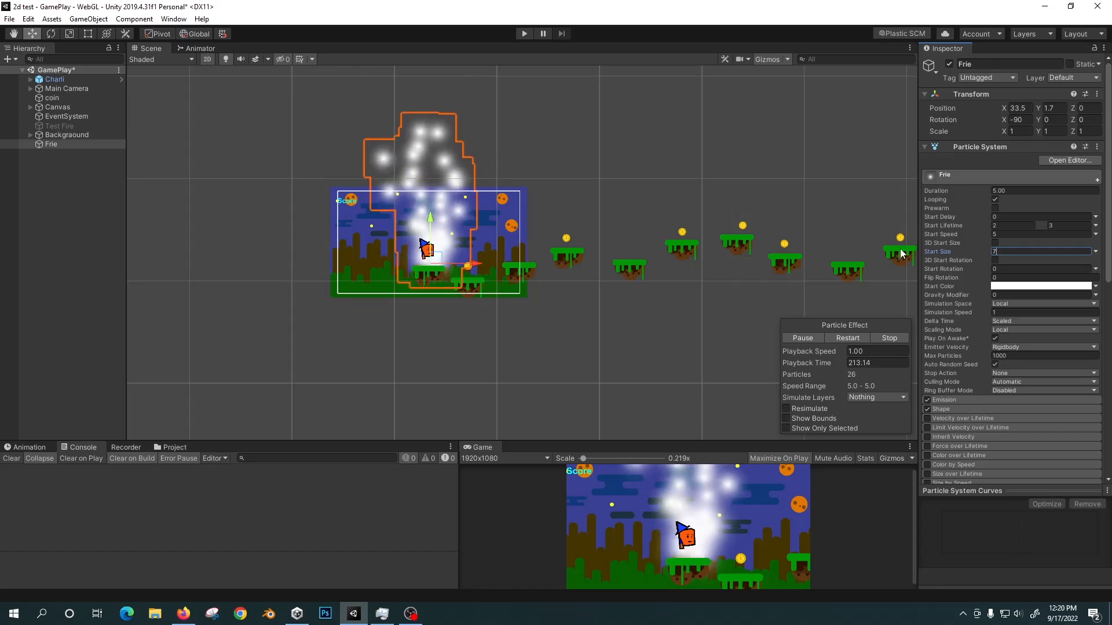
text(7)
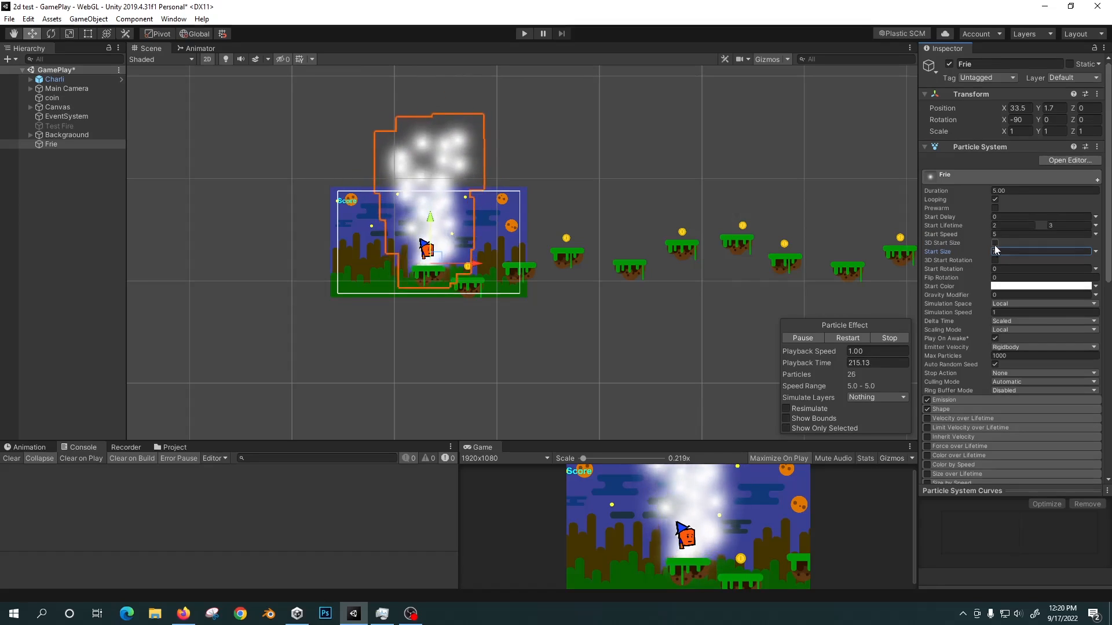
Make the Frie particles' Start Speed random between the two constants 2 and 3.
click(1095, 251)
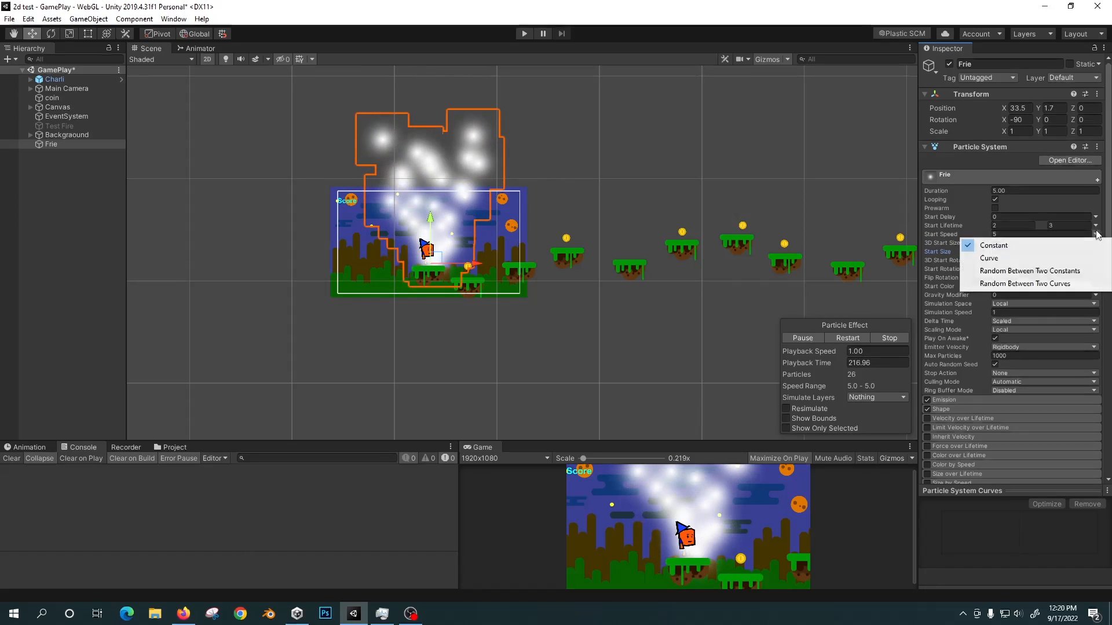
click(1005, 271)
click(1011, 234)
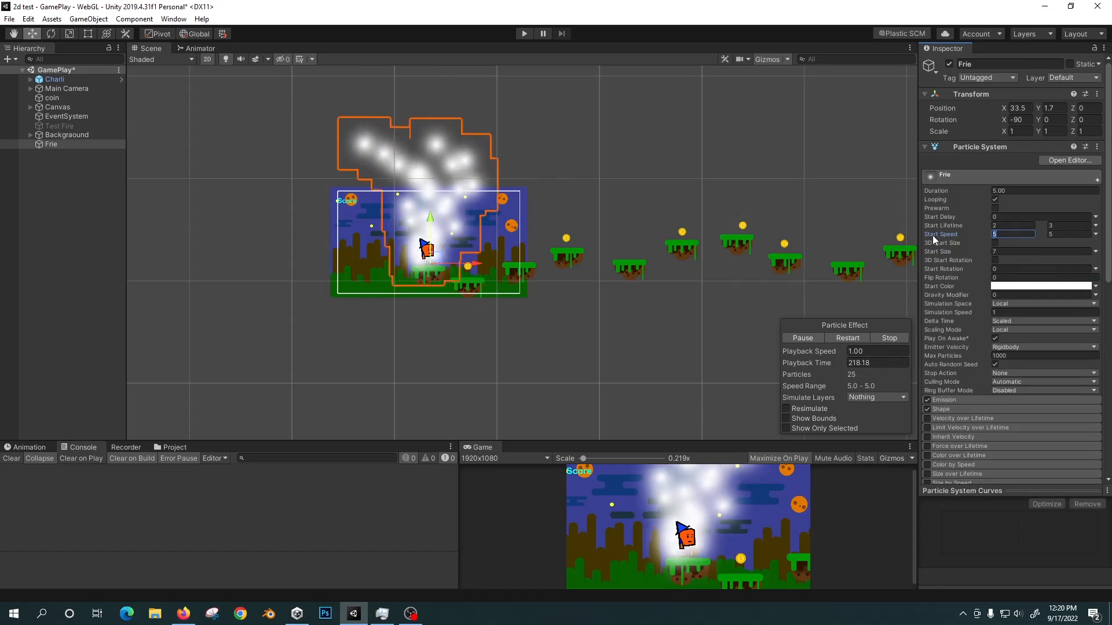
text(2)
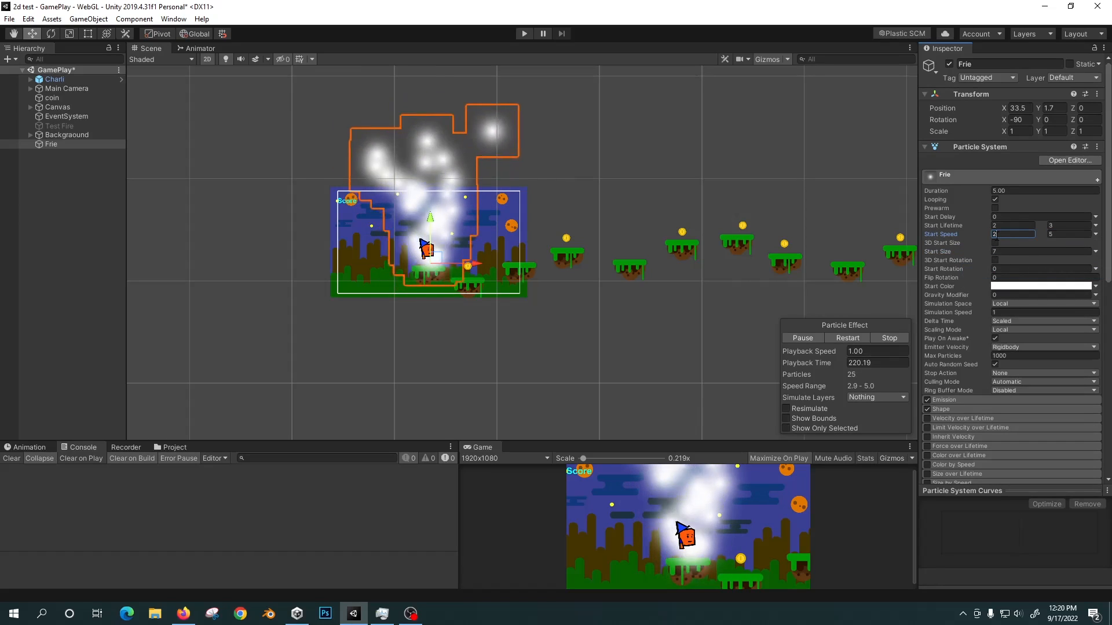
key(Tab)
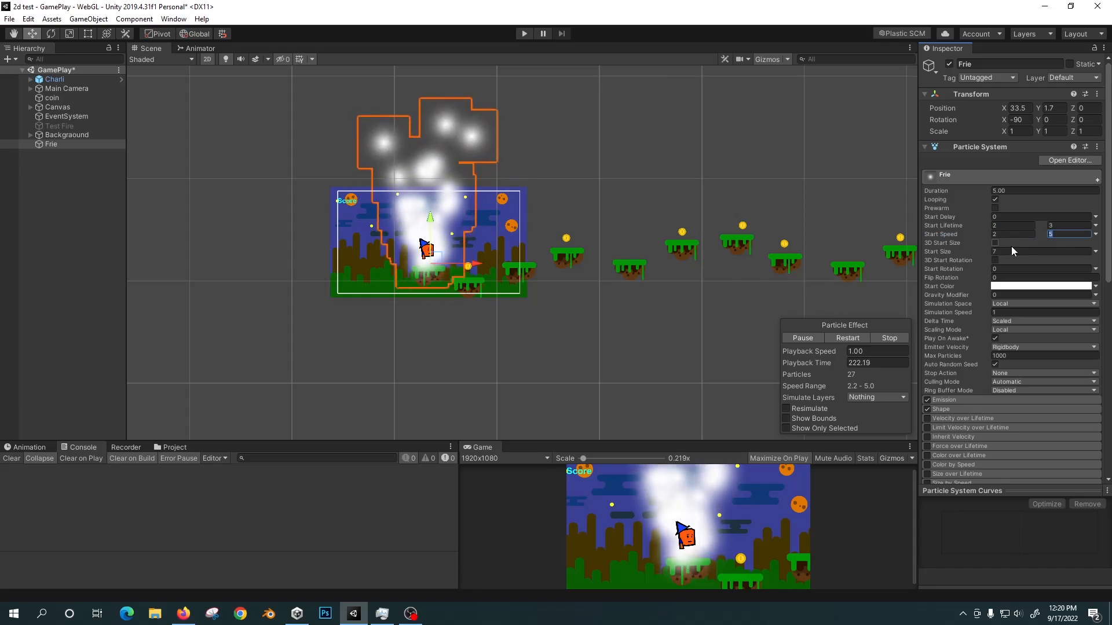
text(3)
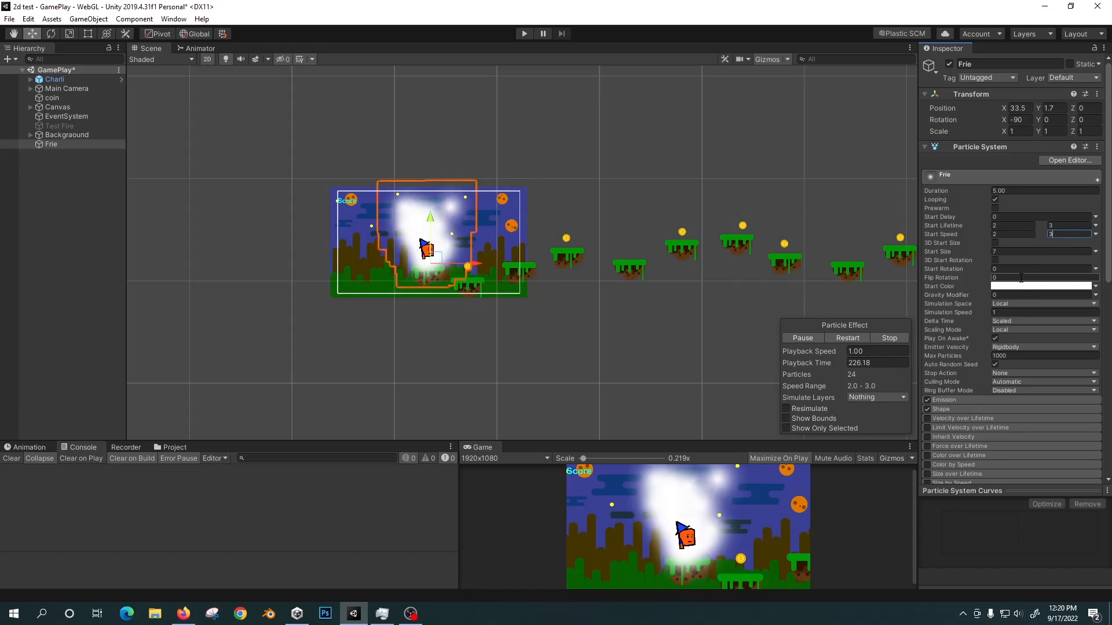
Examine the Frie particle system's modules, including the Shape module's cone, angle and radius settings.
scroll(993, 278, down, 10)
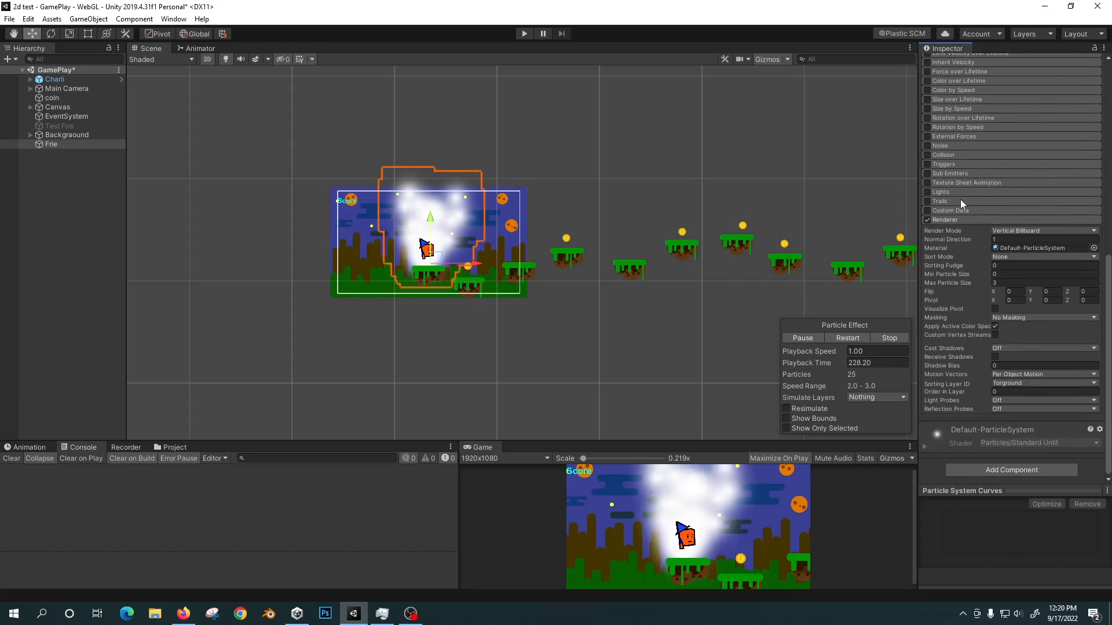
scroll(960, 199, up, 10)
click(955, 242)
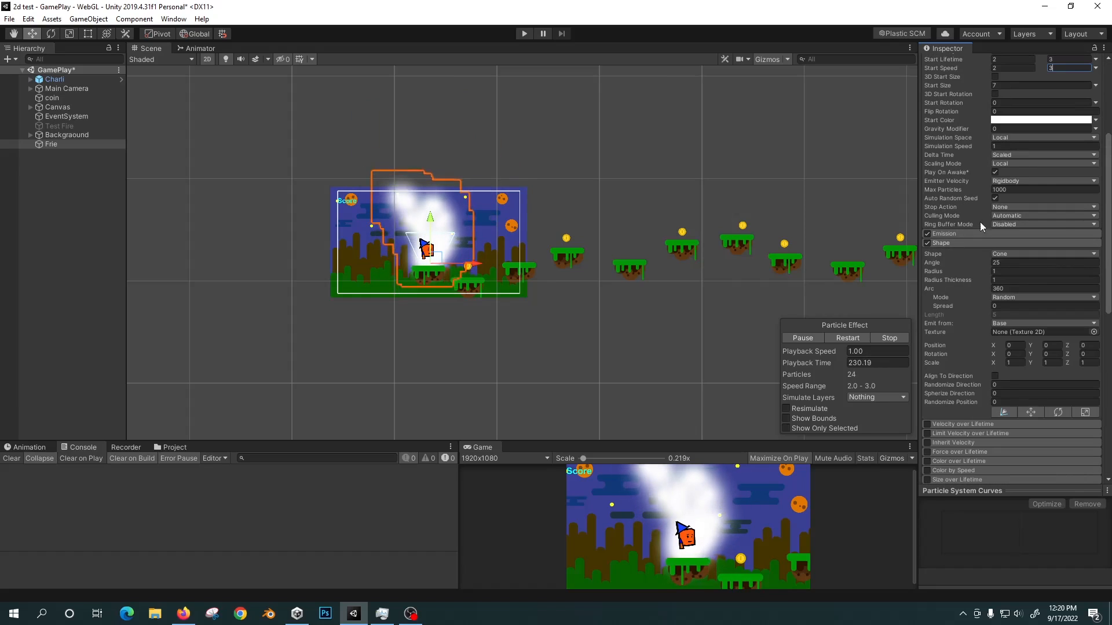
click(961, 243)
scroll(978, 191, up, 5)
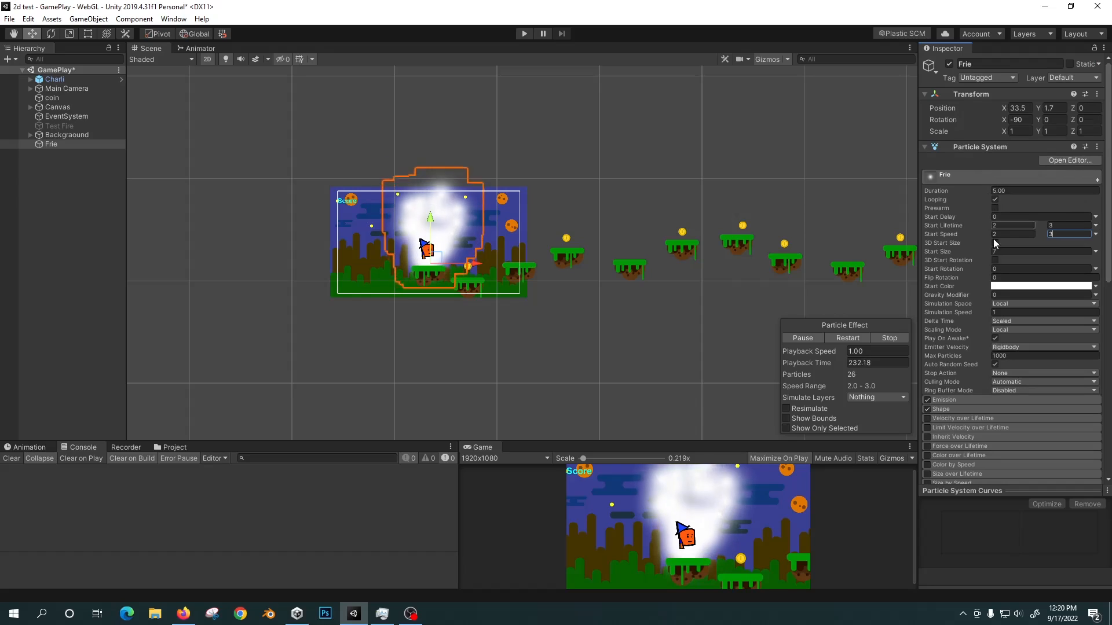
scroll(987, 274, down, 10)
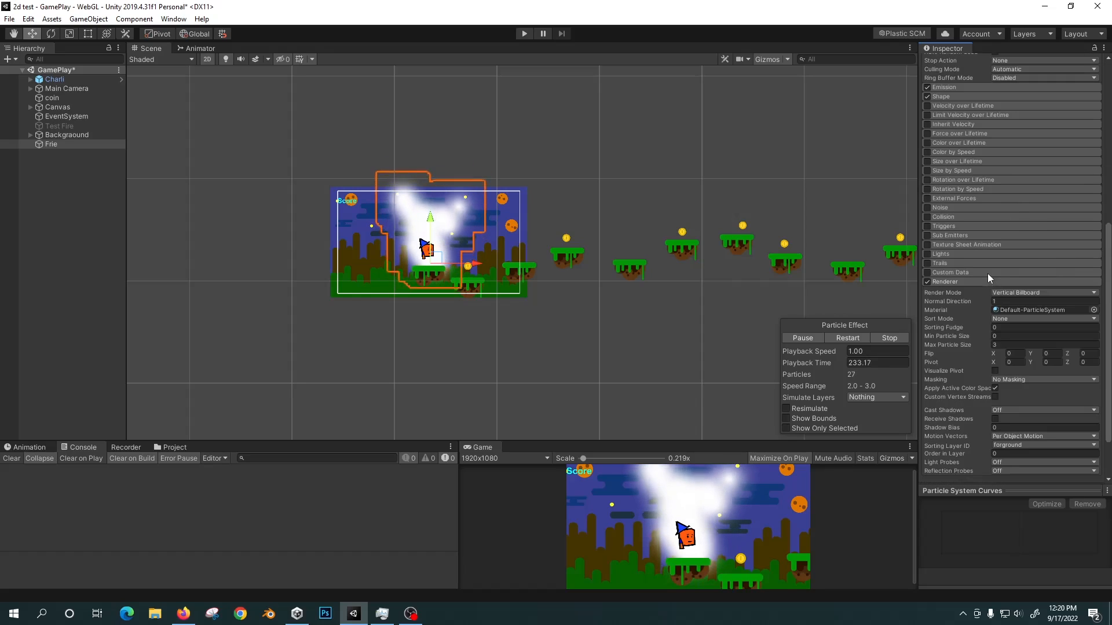
Set the Frie particle system's Shape cone angle to 10 and its radius to 0.2.
click(954, 97)
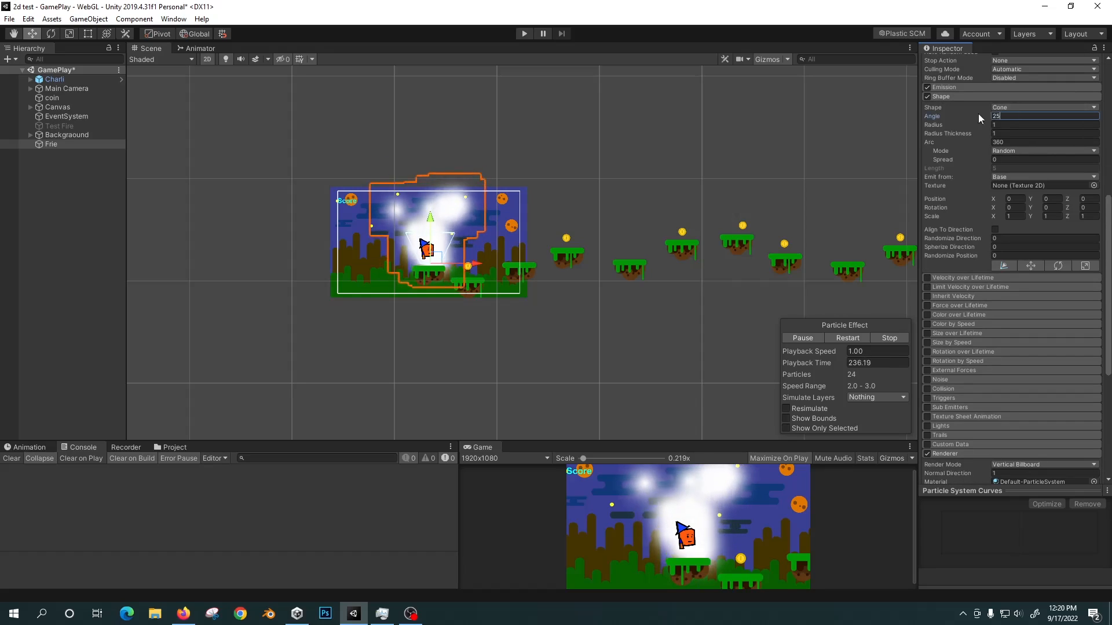
text(10)
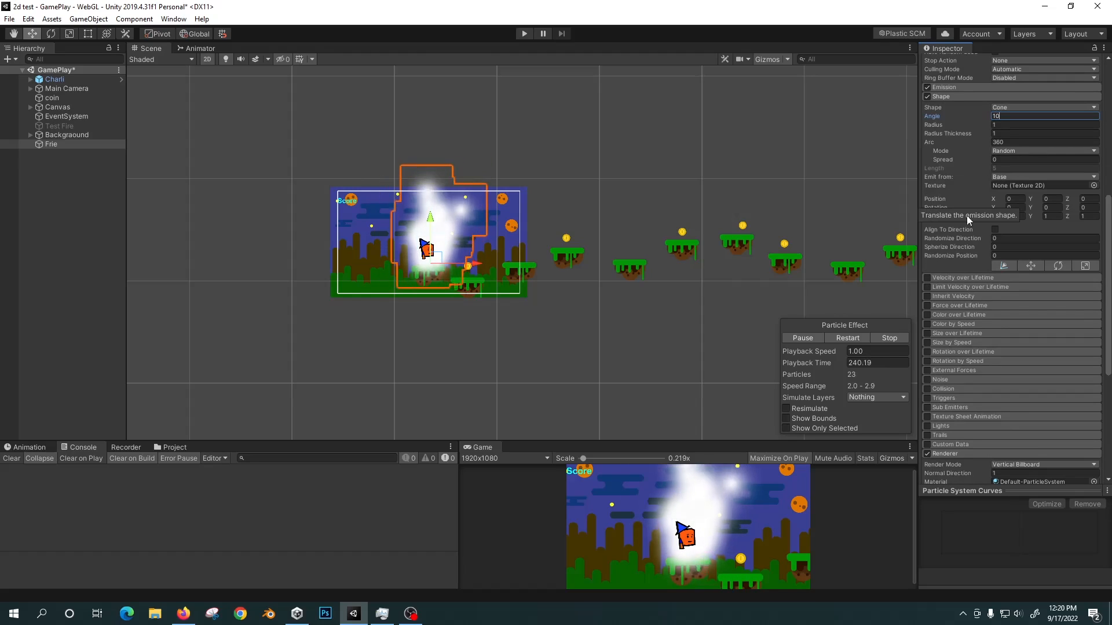
click(995, 125)
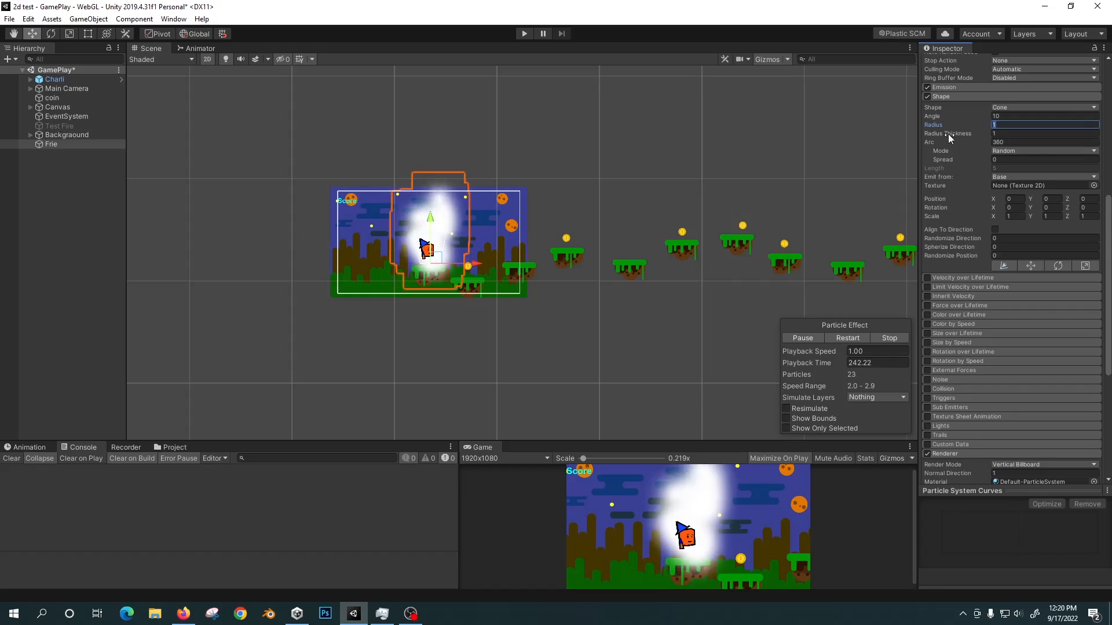
text(0)
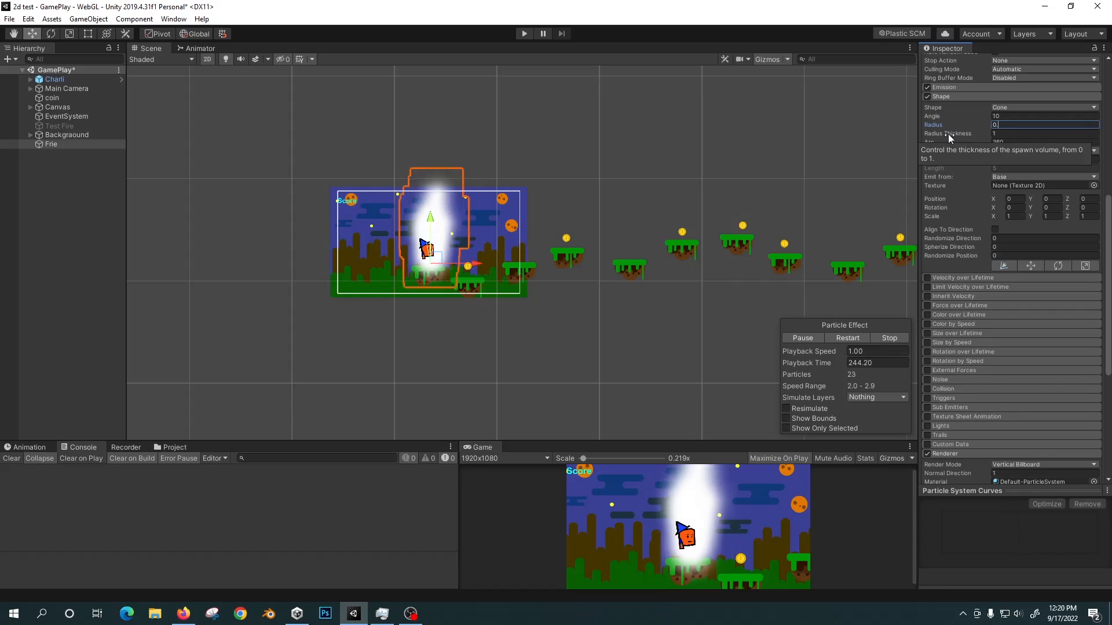
text(.)
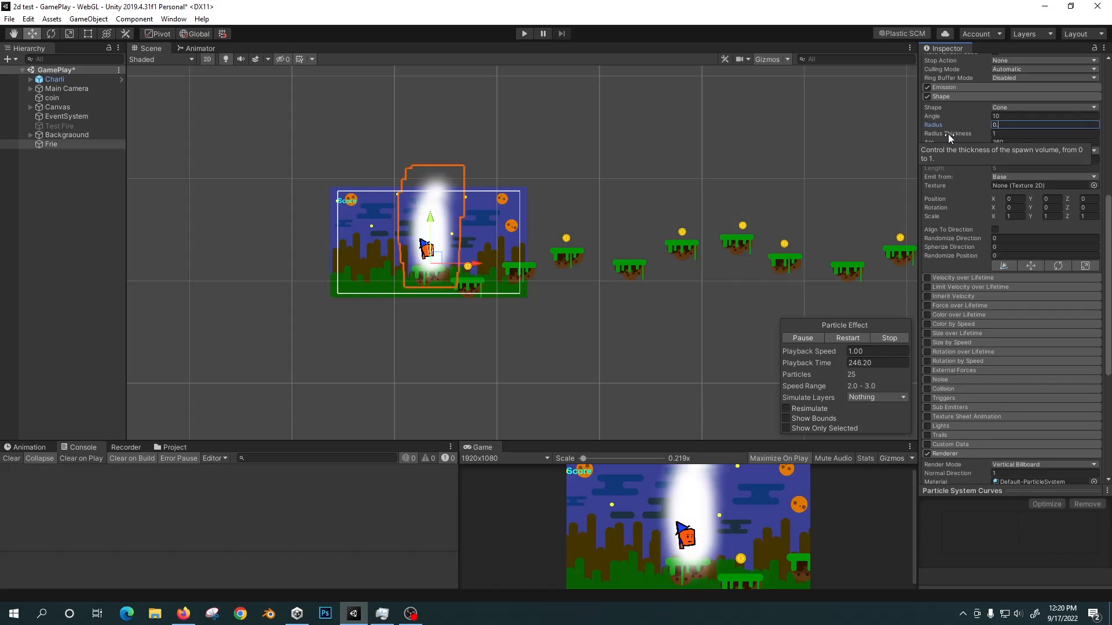
text(2)
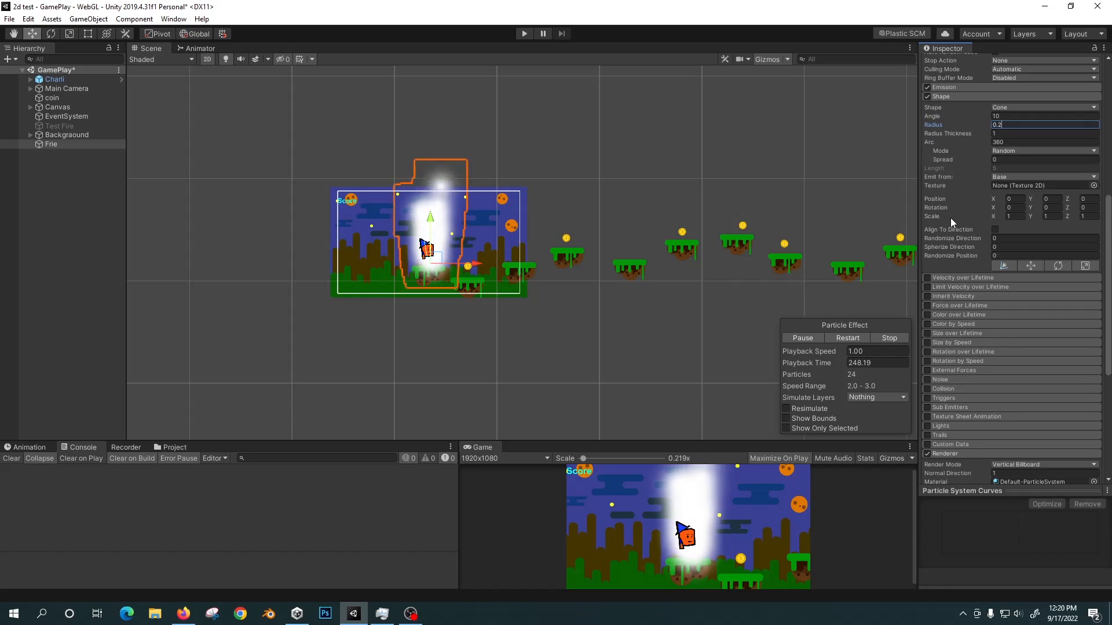
Change the Frie particles' Start Lifetime range to random between 3 and 5.
scroll(950, 197, up, 10)
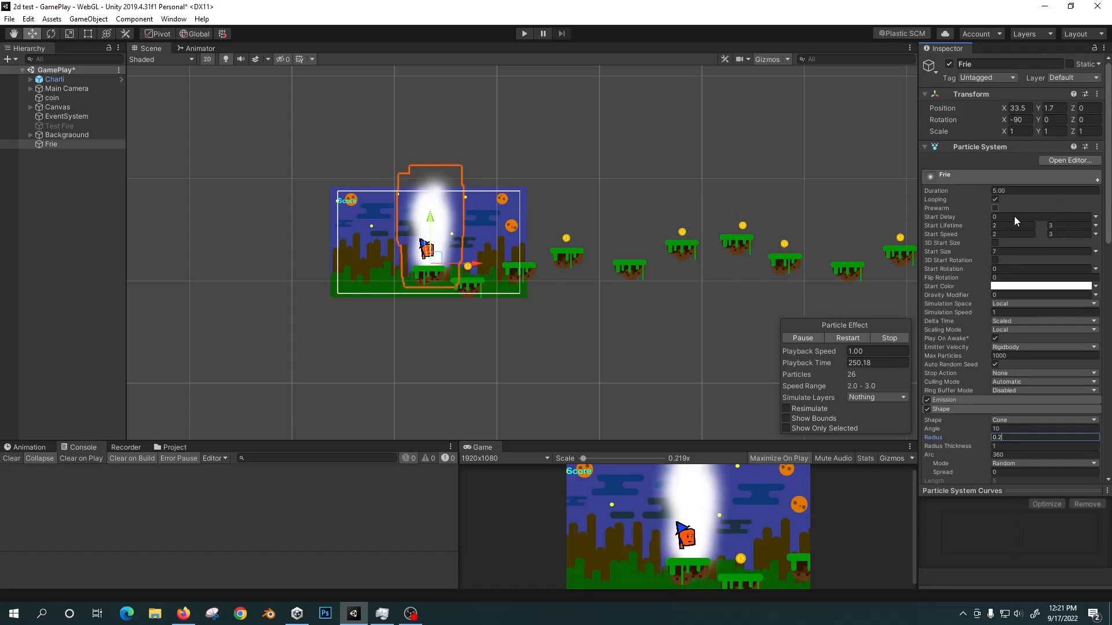
click(1057, 226)
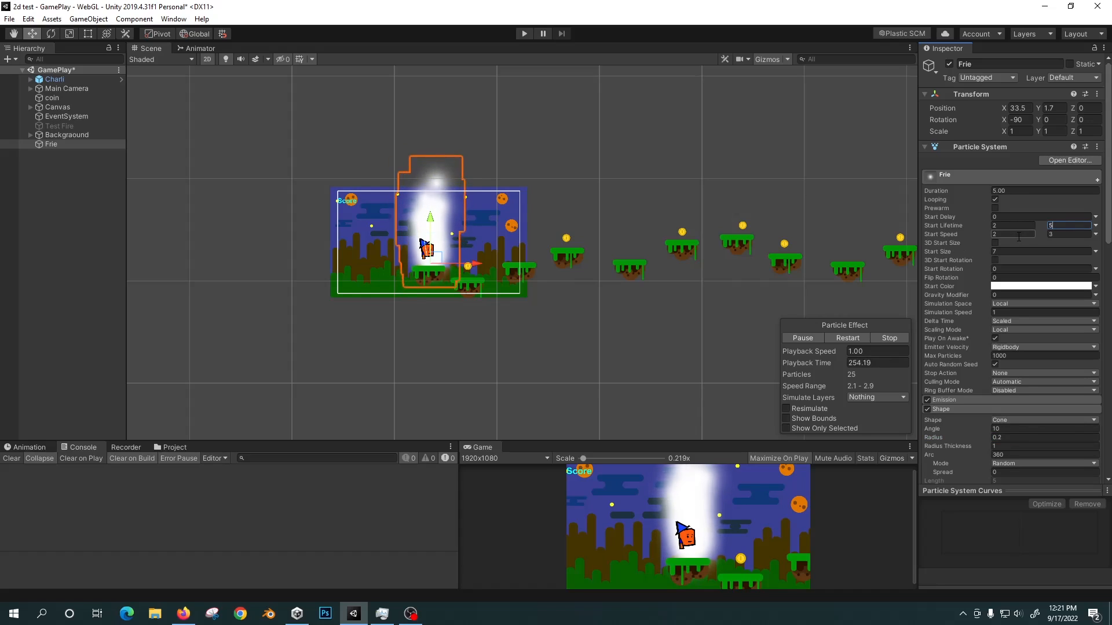
click(1011, 226)
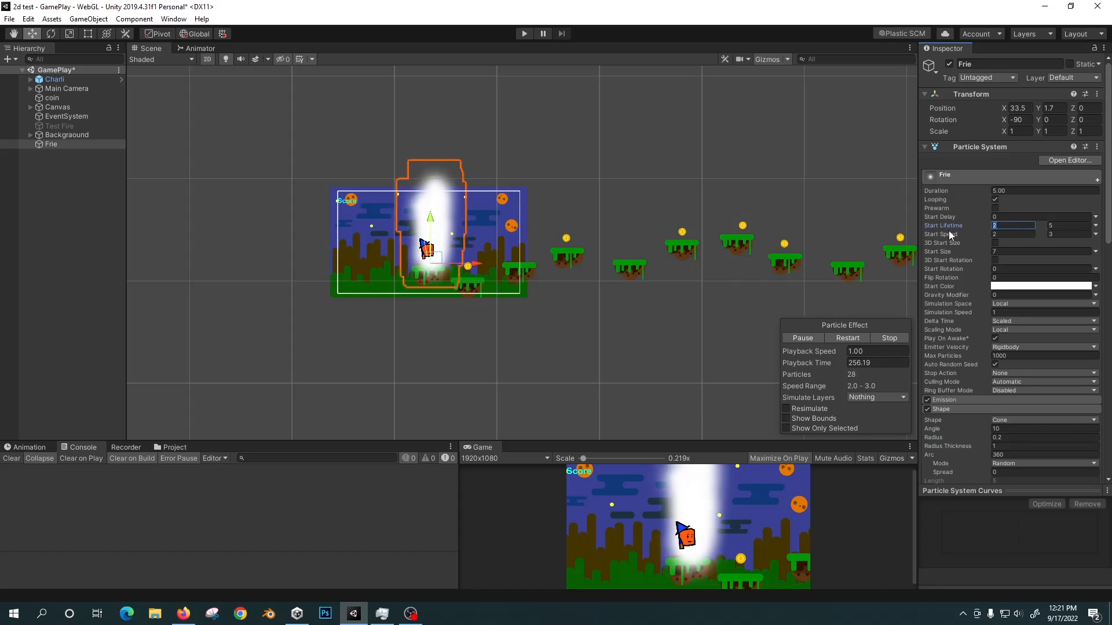
text(3)
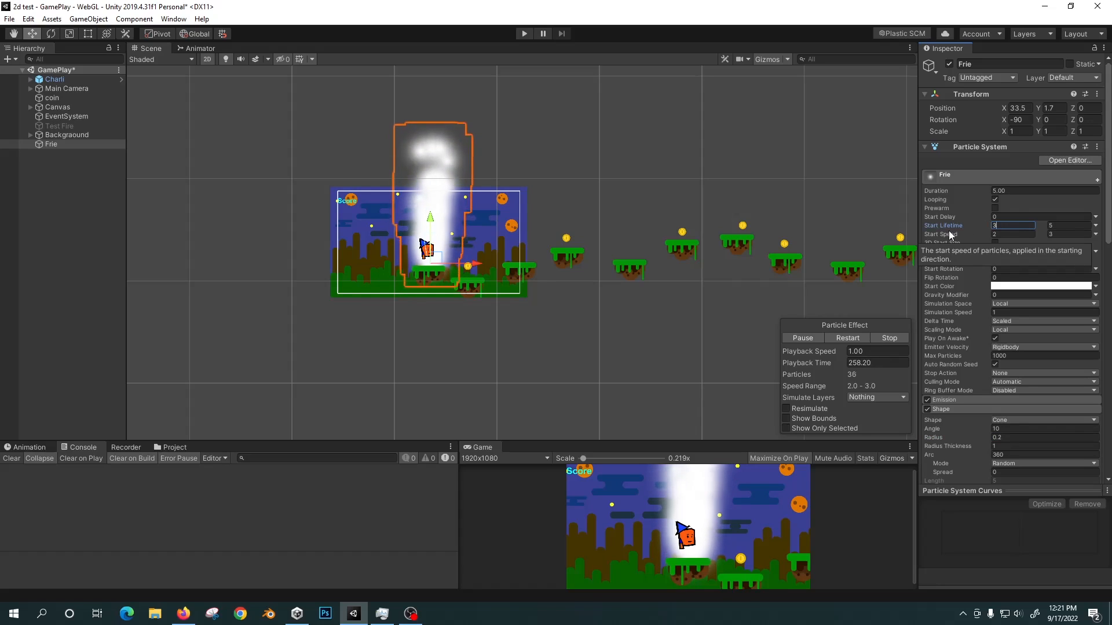
Collapse the Shape module and enable Size over Lifetime for the Frie particles.
scroll(1036, 289, down, 3)
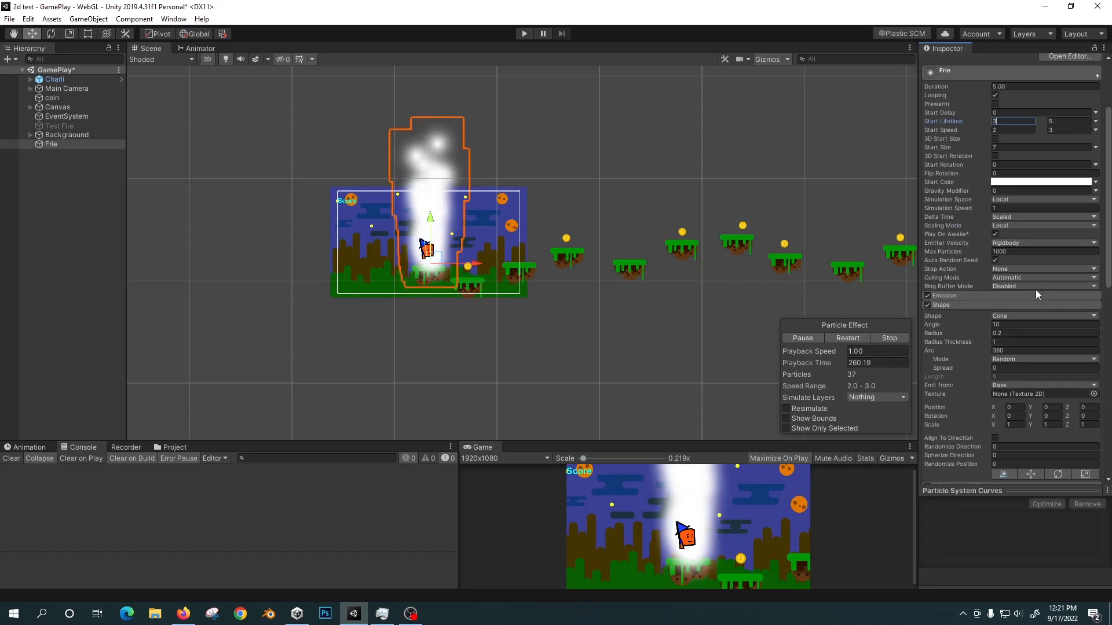
click(961, 304)
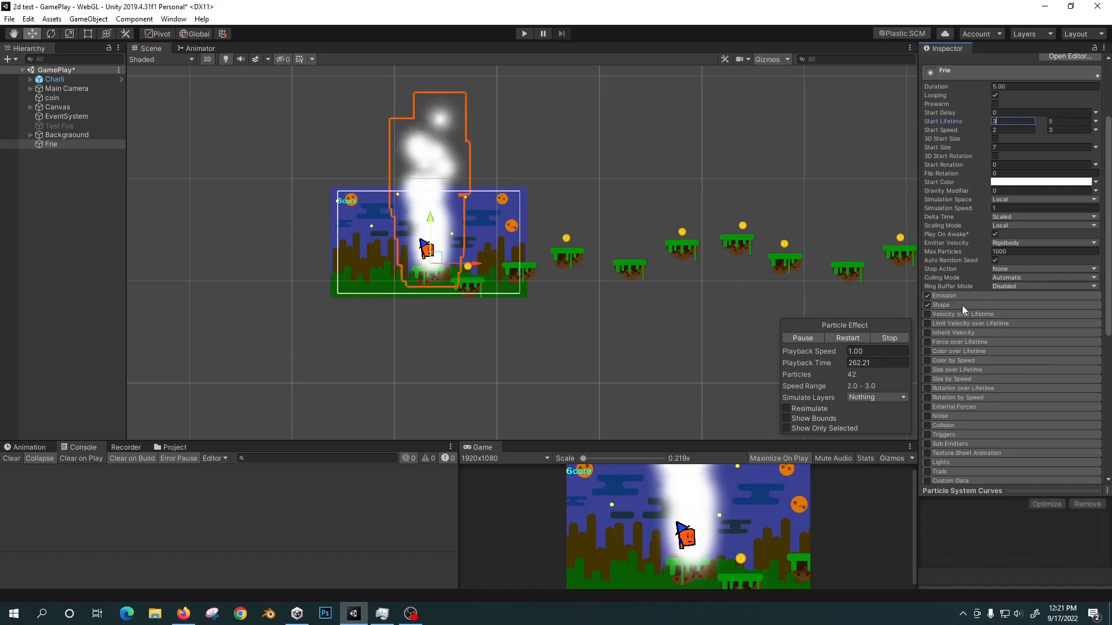
scroll(970, 316, down, 8)
scroll(946, 203, up, 3)
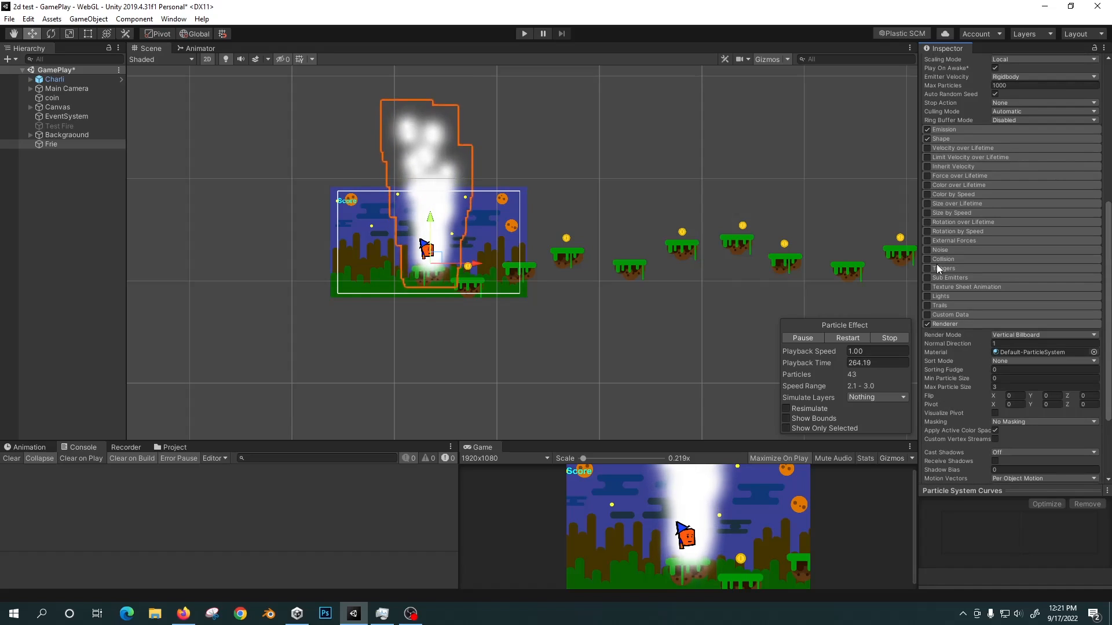
click(954, 203)
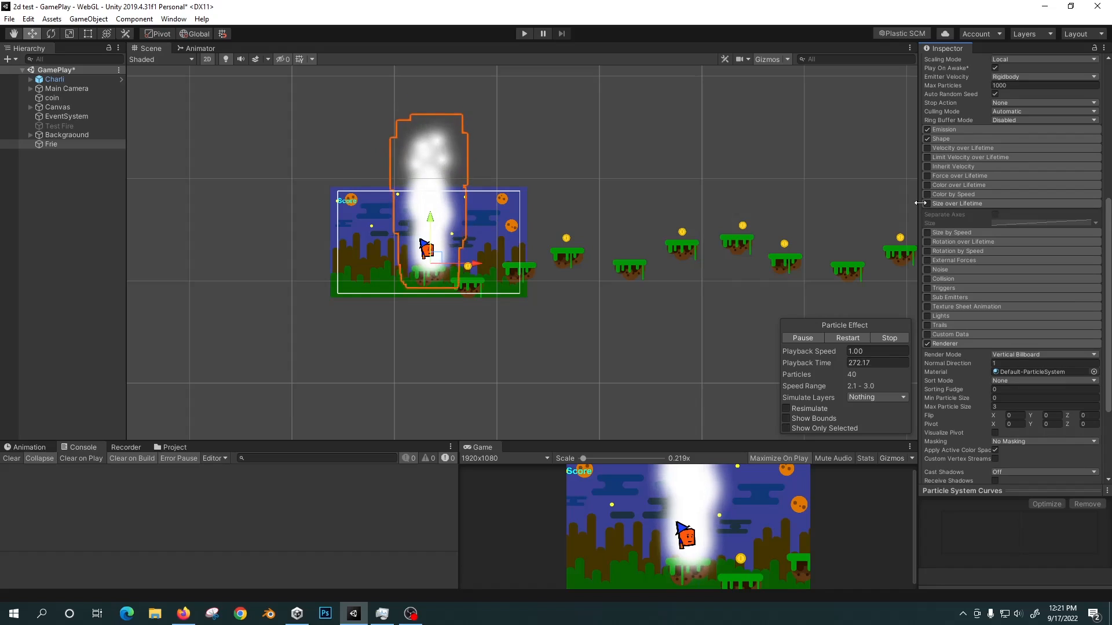
click(926, 203)
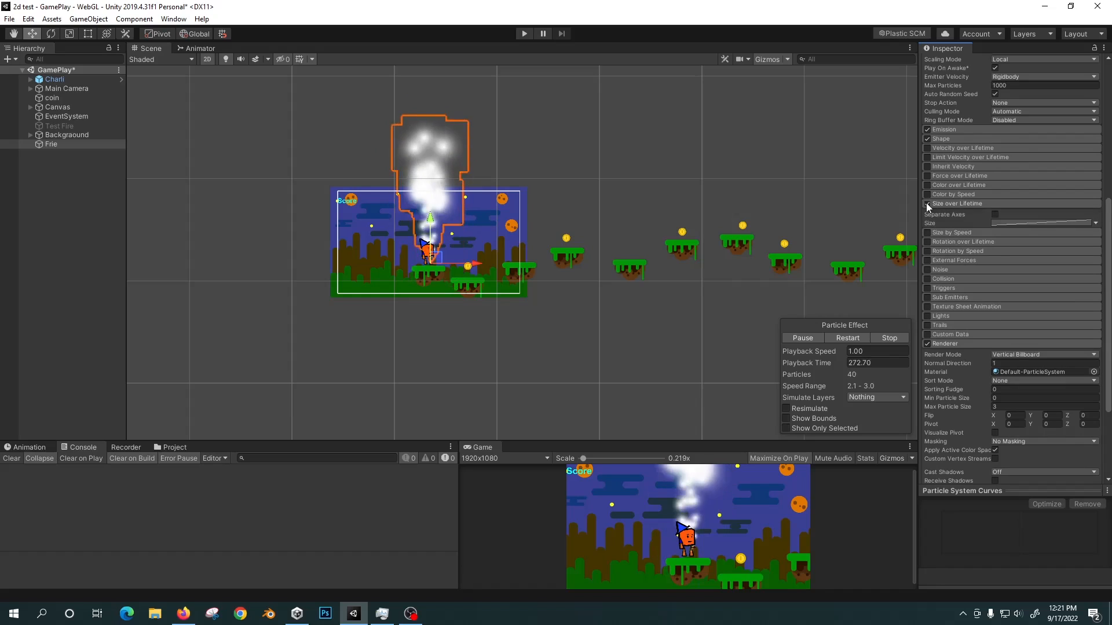
Apply the preset size curve that eases down from 1 to 0 over the particles' lifetime, and collapse the Size over Lifetime module.
click(1034, 222)
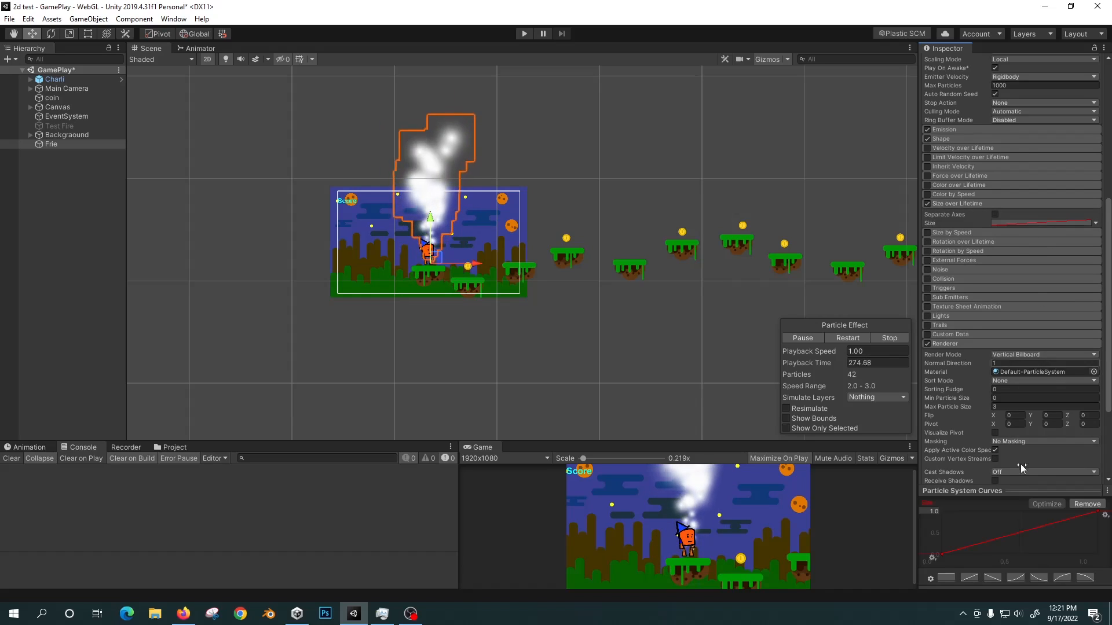
click(1085, 578)
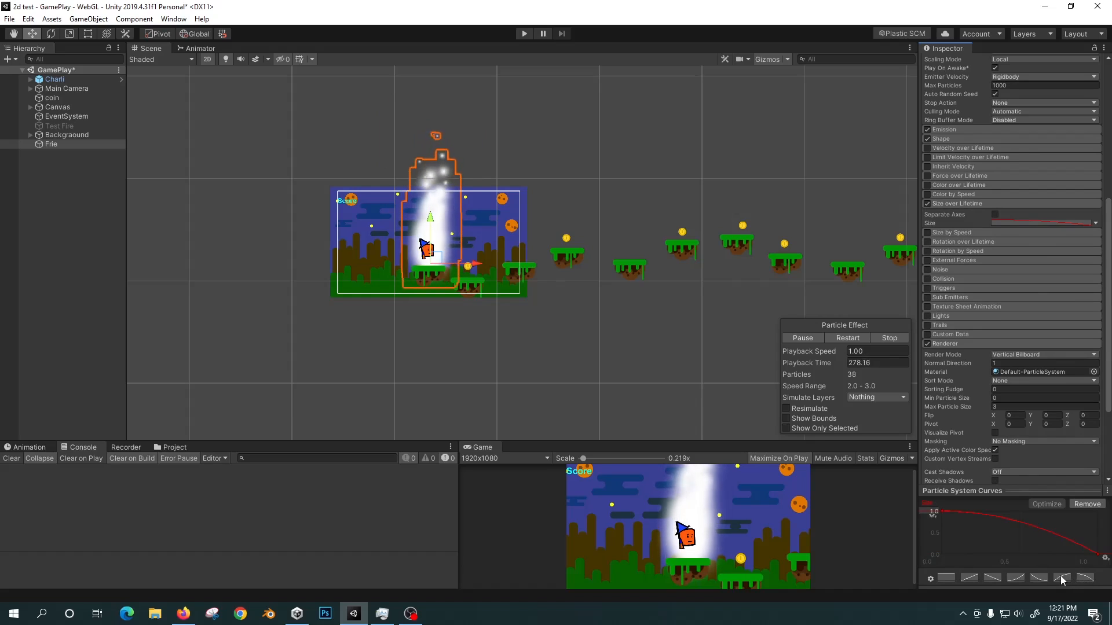
click(1061, 578)
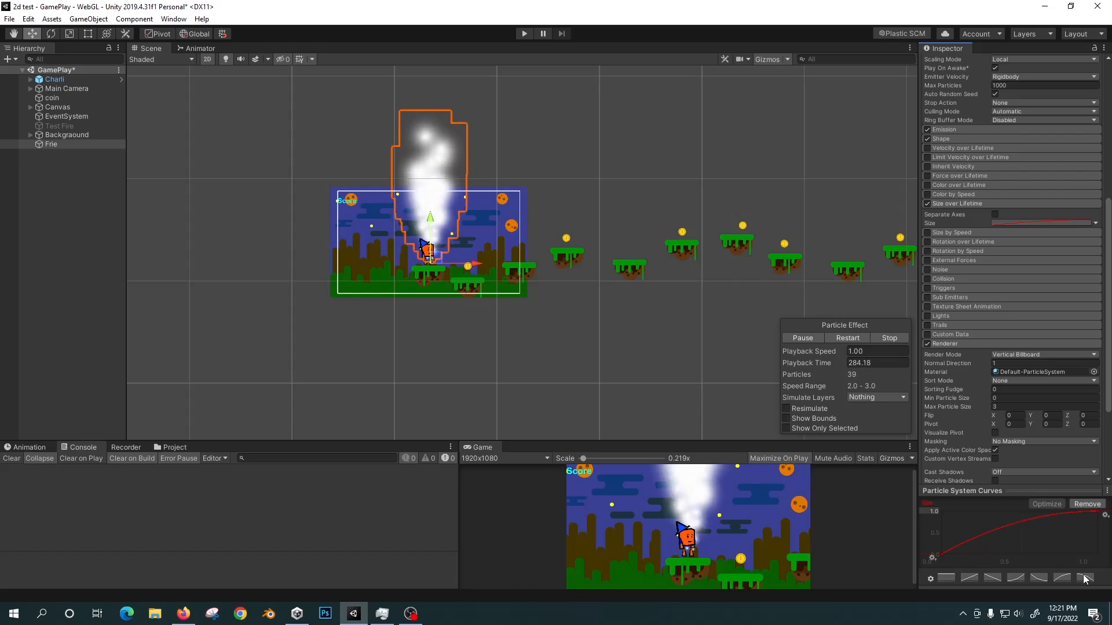
click(1084, 579)
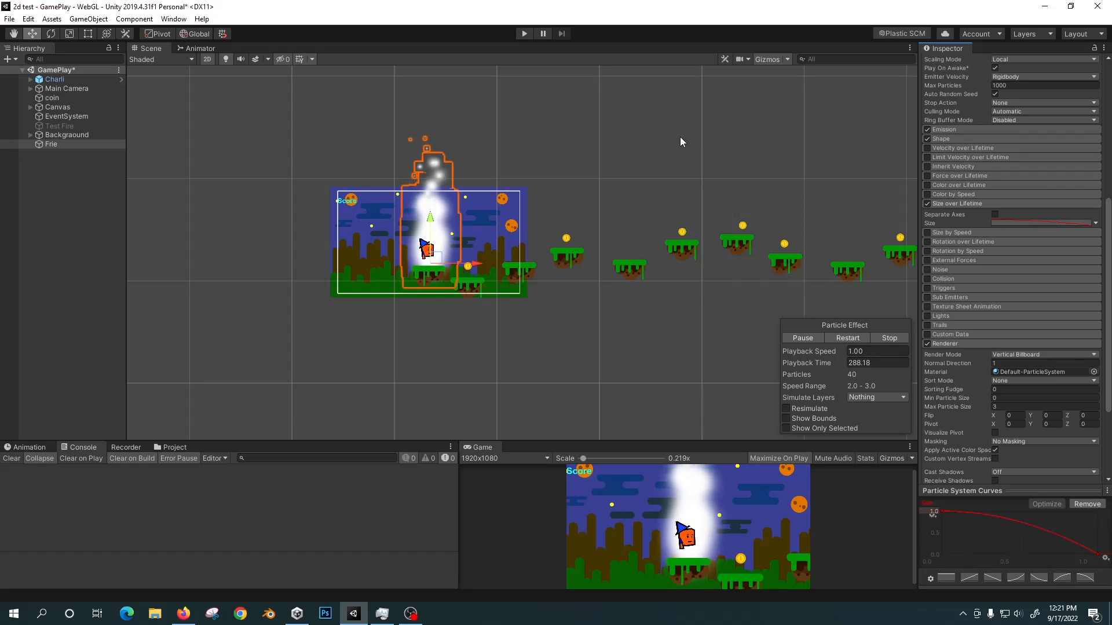
scroll(966, 200, up, 6)
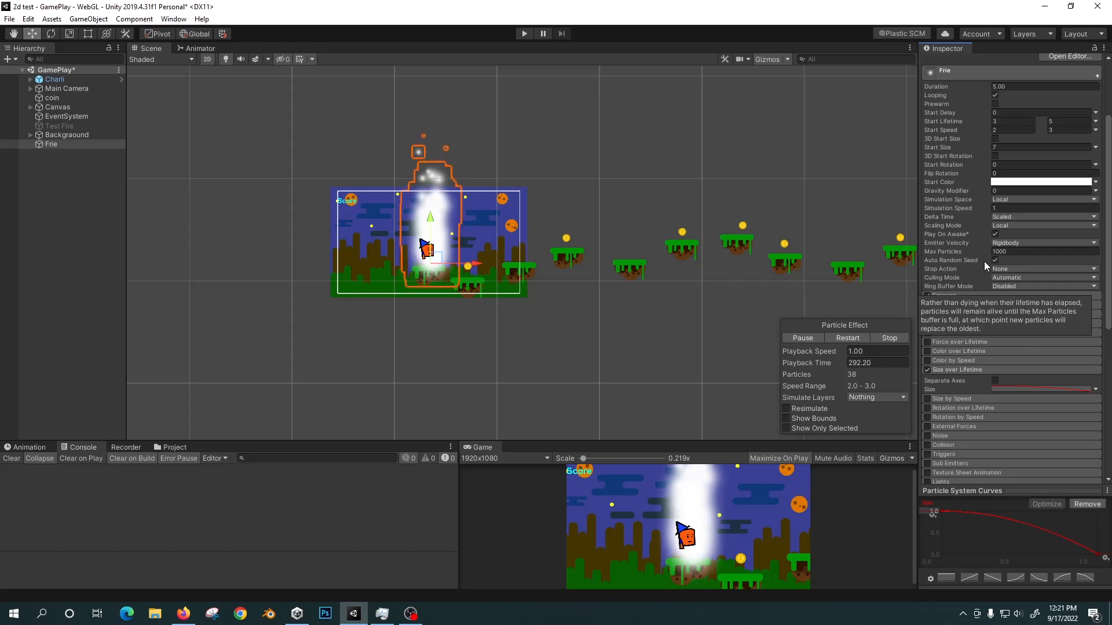
click(963, 370)
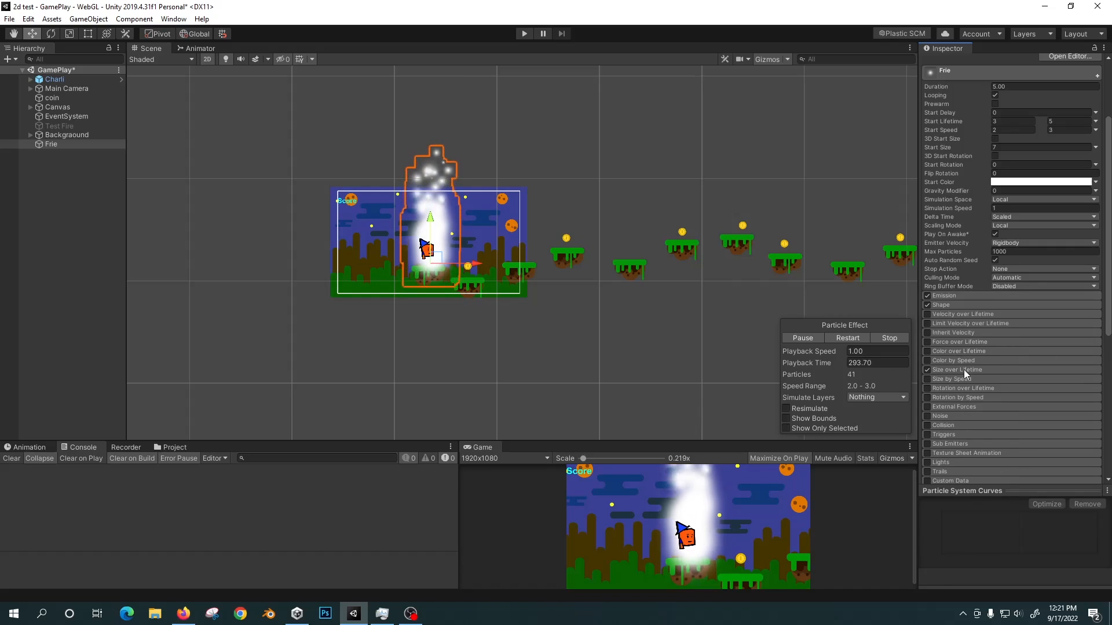
Enable Color over Lifetime and set the gradient's starting color to red FF0202.
click(938, 351)
click(927, 352)
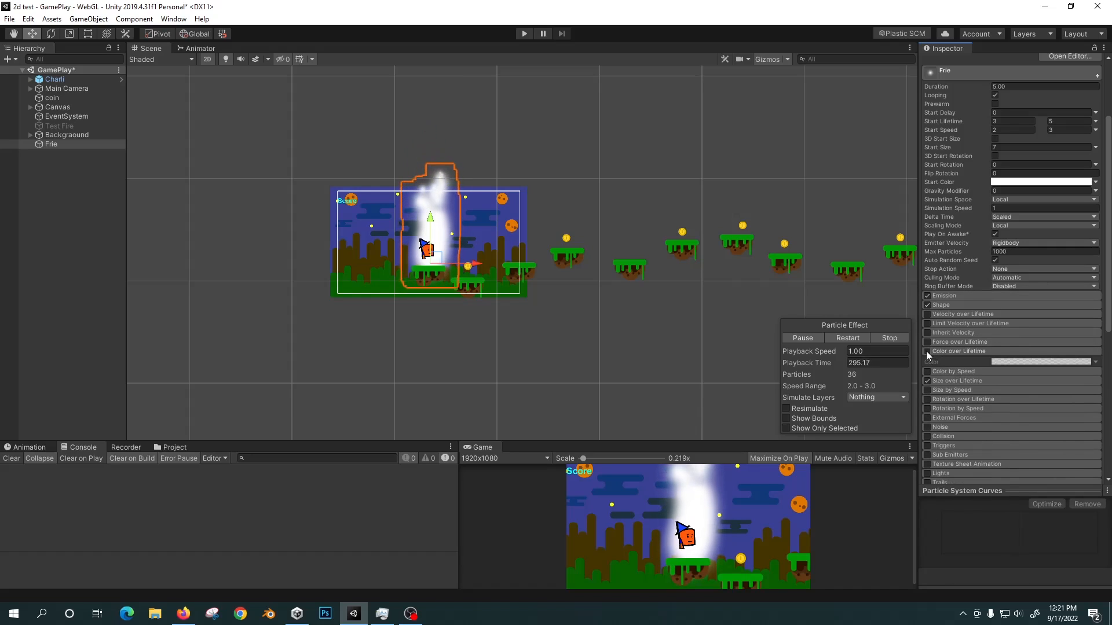
click(1040, 363)
drag(293, 188, 817, 119)
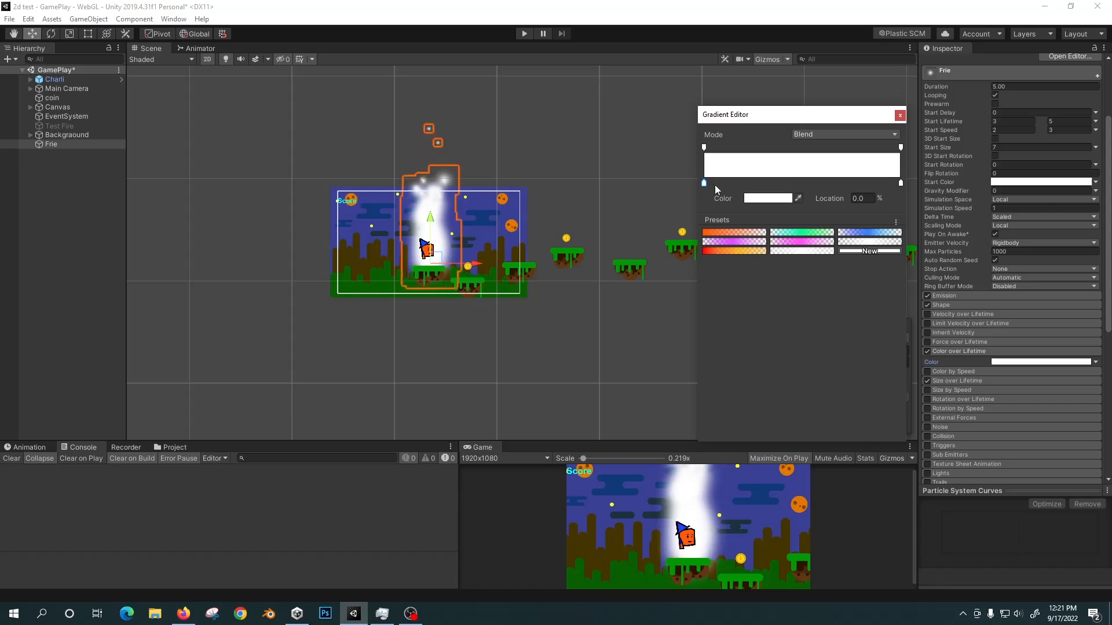
click(769, 198)
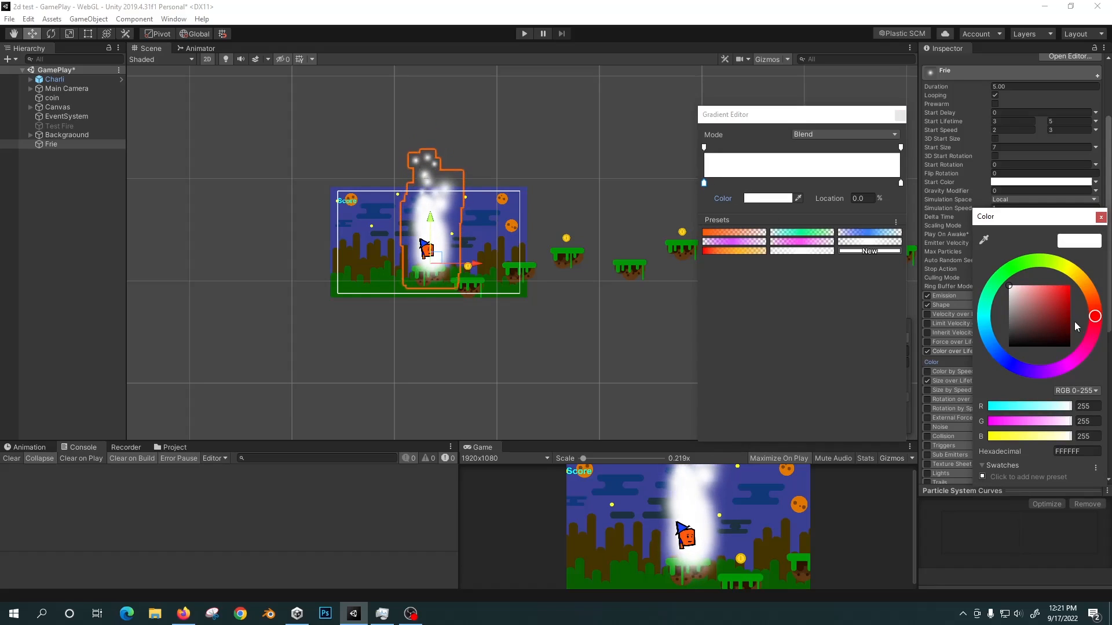
drag(1063, 306, 1070, 285)
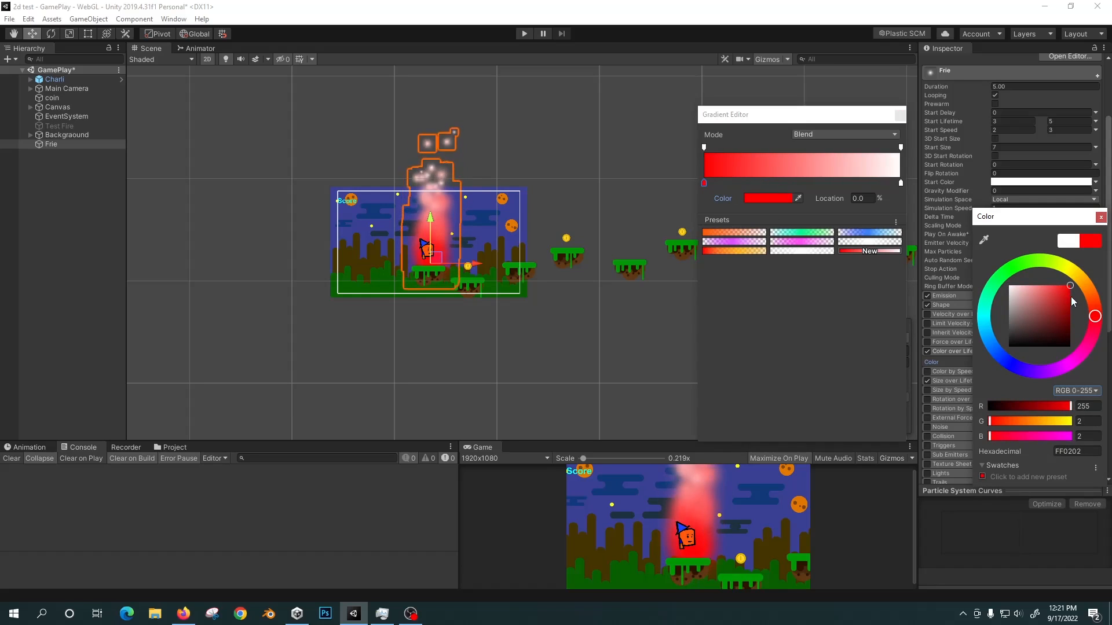
Add a gradient color key at about 26.5% and make it orange FF7800.
click(759, 178)
click(756, 182)
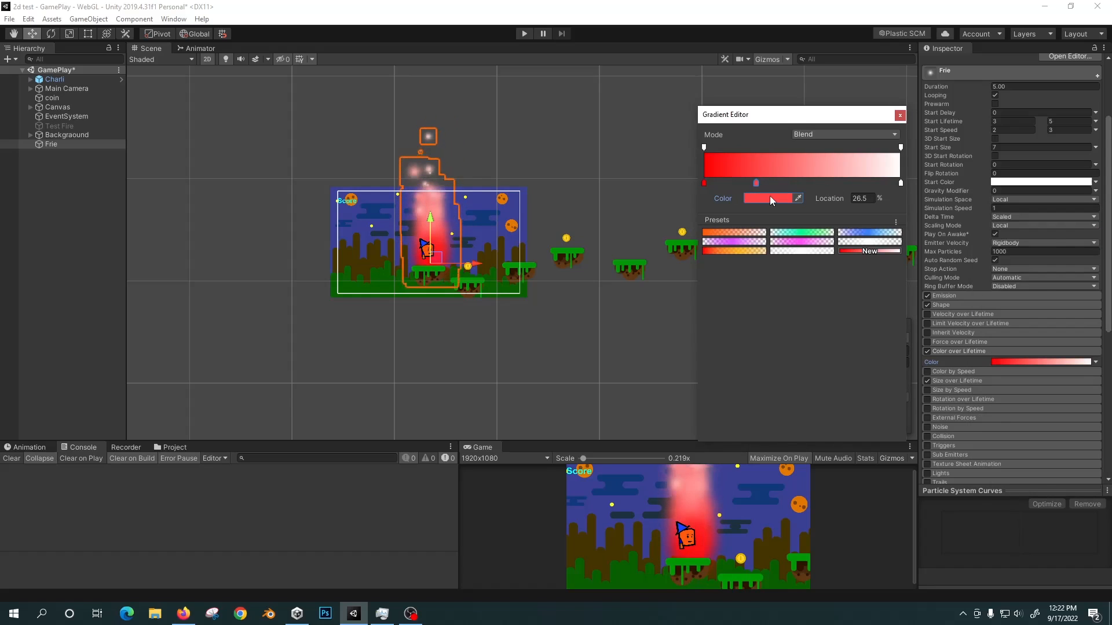
click(769, 198)
mouse_move(1088, 291)
mouse_down()
mouse_move(1080, 284)
mouse_move(1095, 291)
mouse_up()
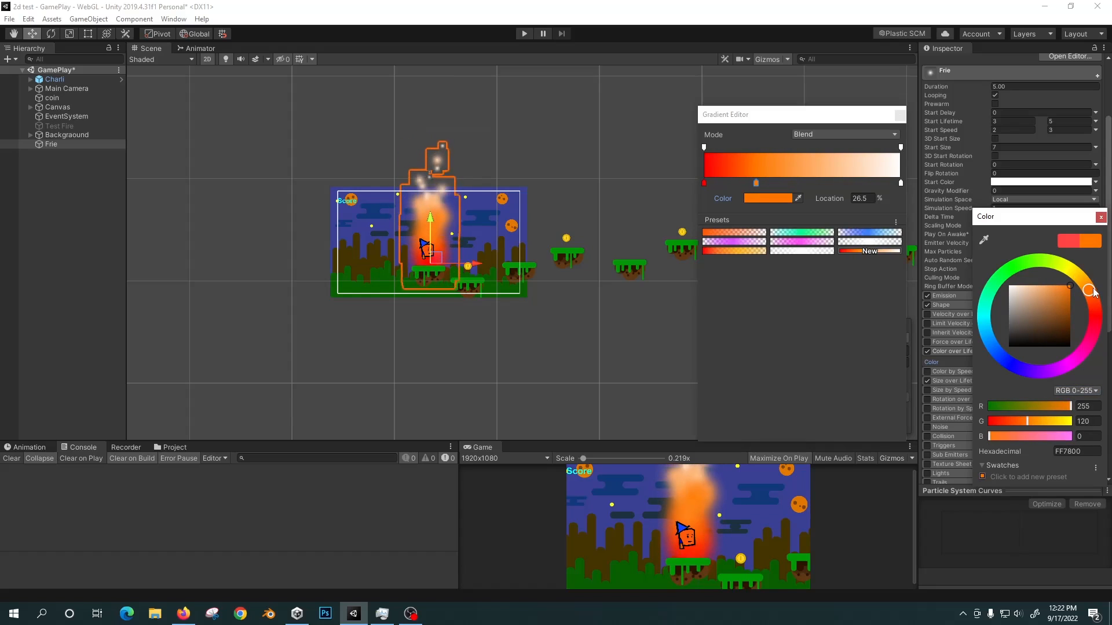
Set the gradient's end color to yellow-orange FFBA00 and add another color key at about 48.2%.
click(900, 184)
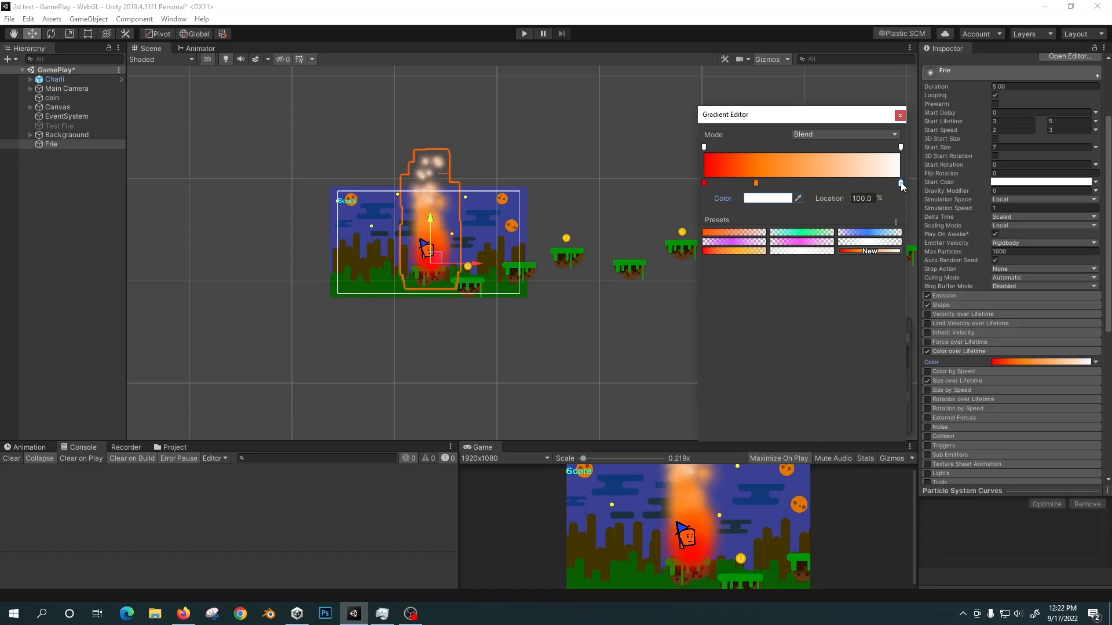
click(786, 200)
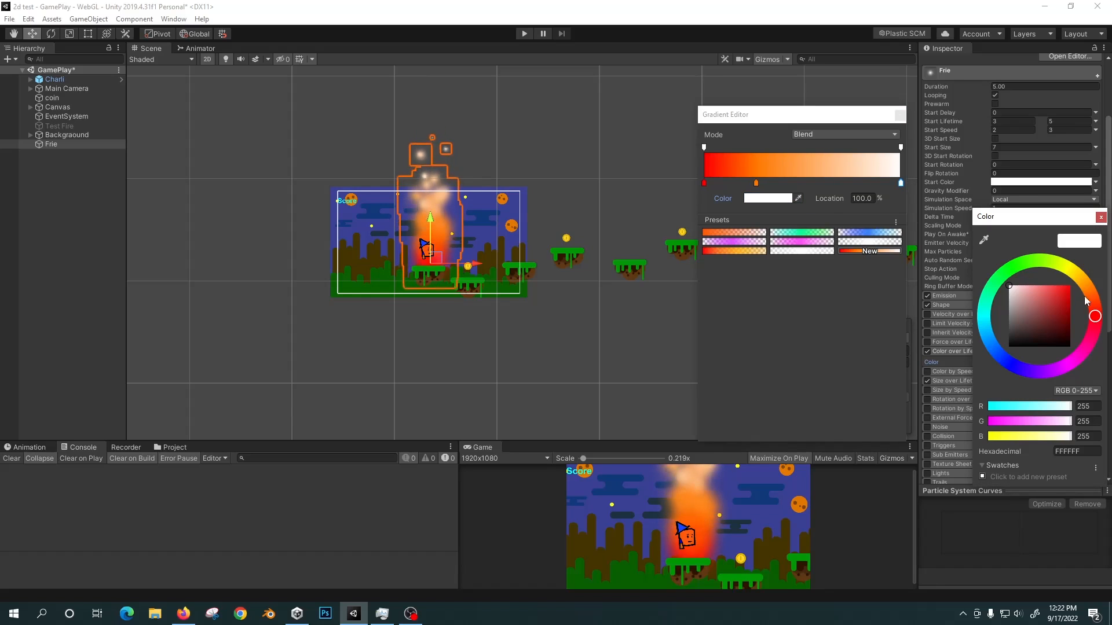
click(1079, 278)
click(1062, 292)
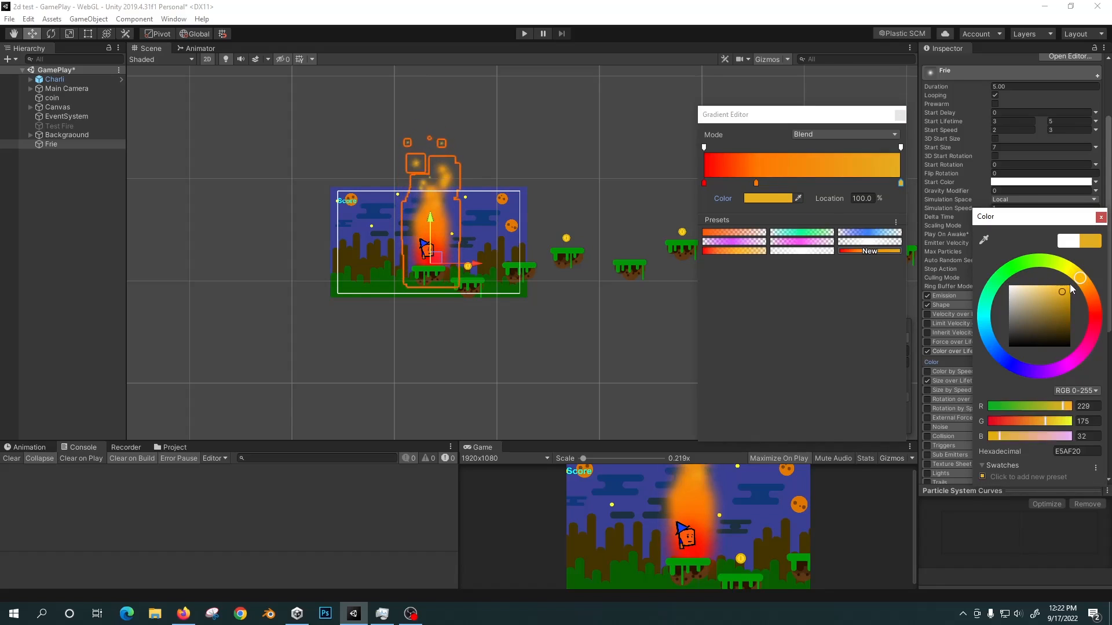
click(1070, 287)
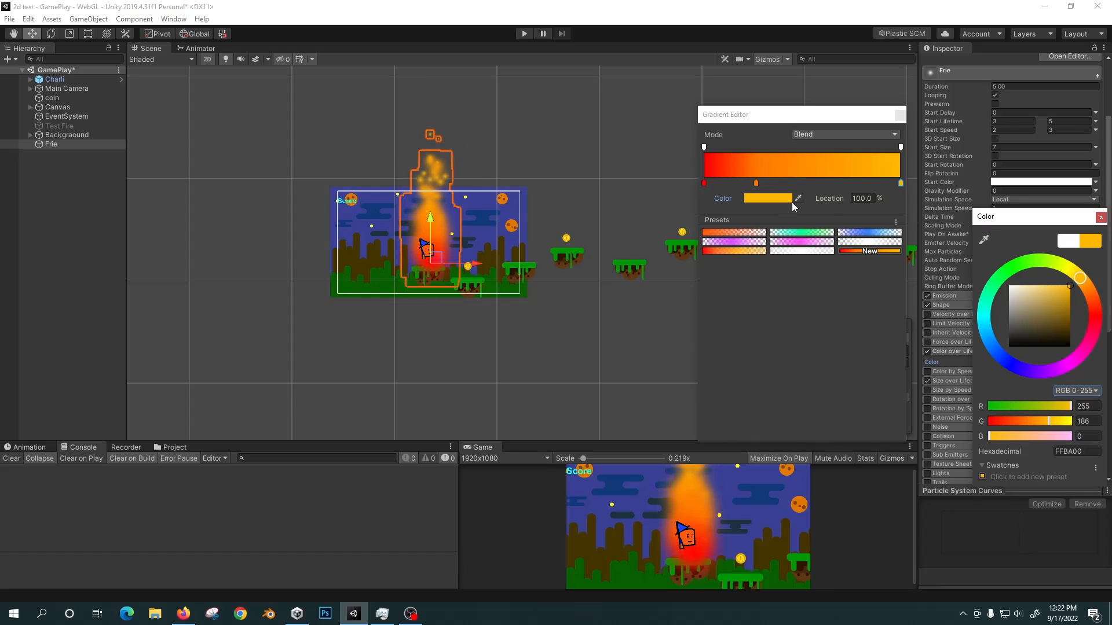
click(799, 182)
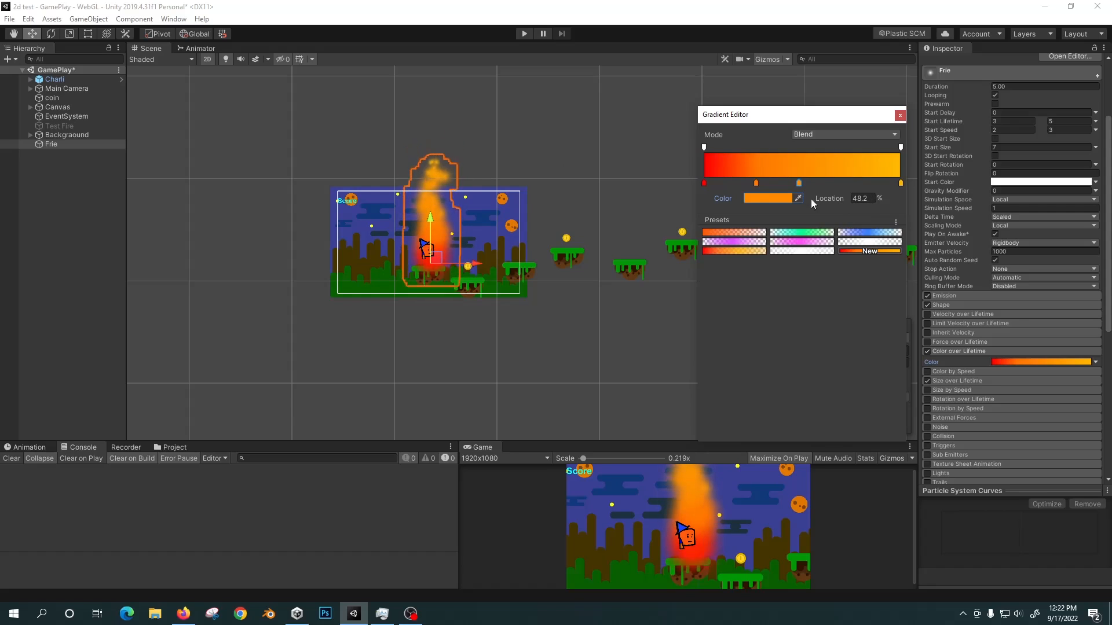
Lower the alpha of the gradient's end key to 202 and close the gradient editor.
click(900, 183)
click(901, 147)
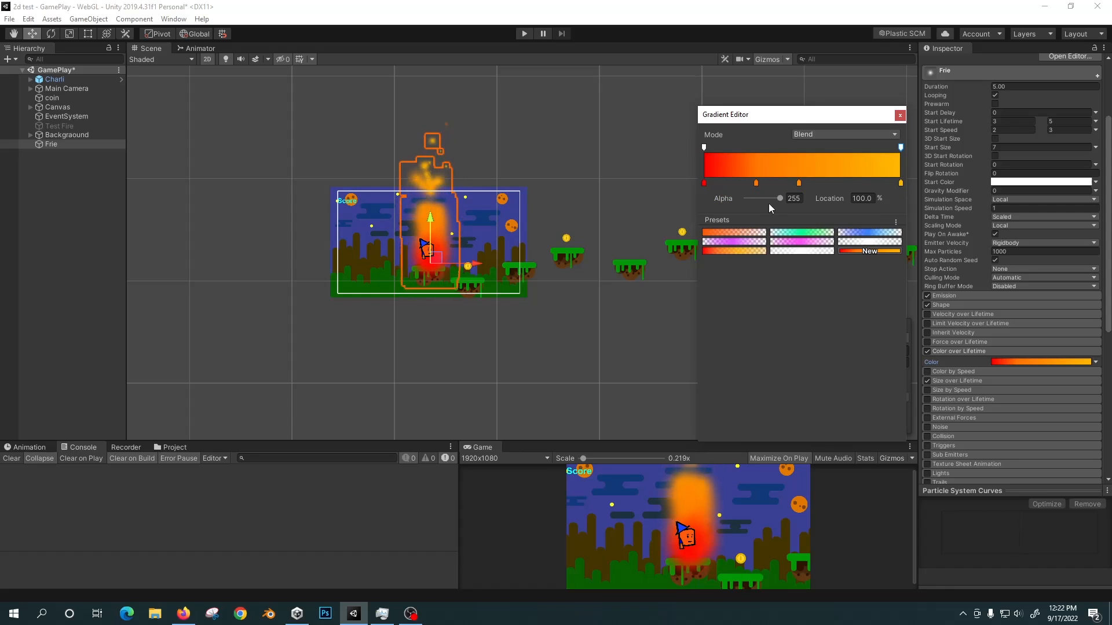
mouse_move(779, 198)
mouse_down()
mouse_move(745, 199)
mouse_move(784, 199)
mouse_move(774, 201)
mouse_up()
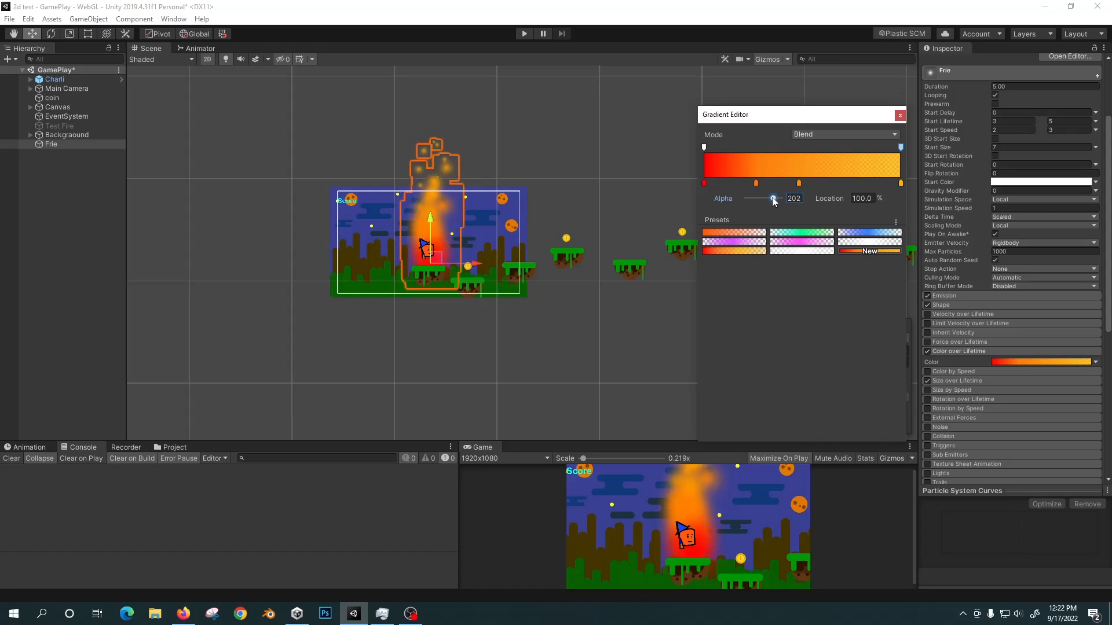
click(900, 115)
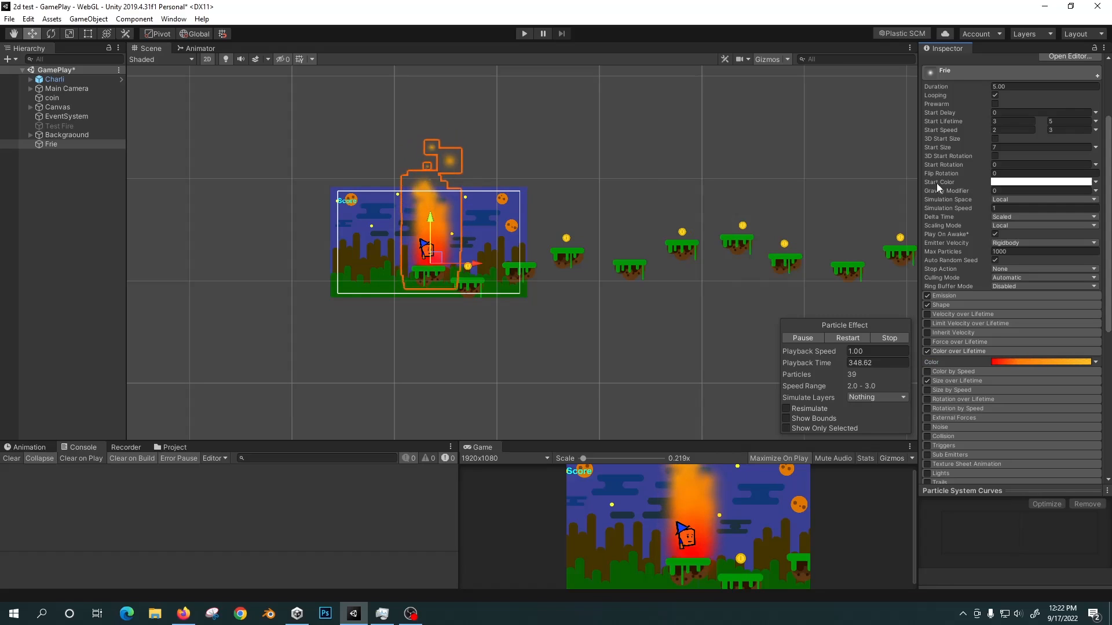
Lower the fire's Start Color alpha to about 192 and set its Simulation Speed to 3.
click(1023, 183)
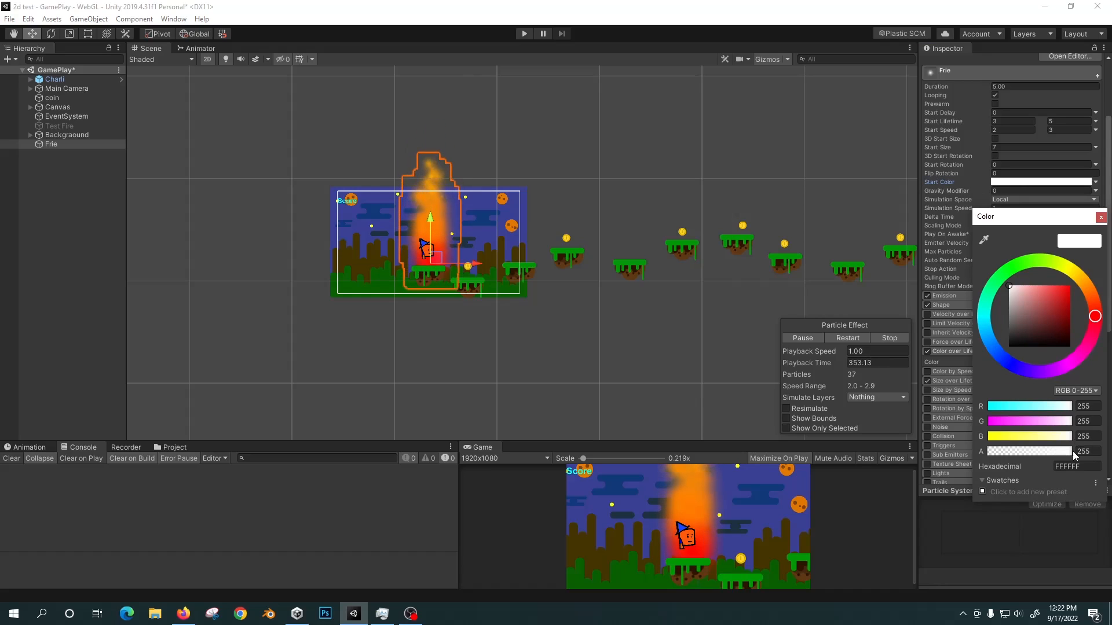
drag(1072, 451, 1061, 456)
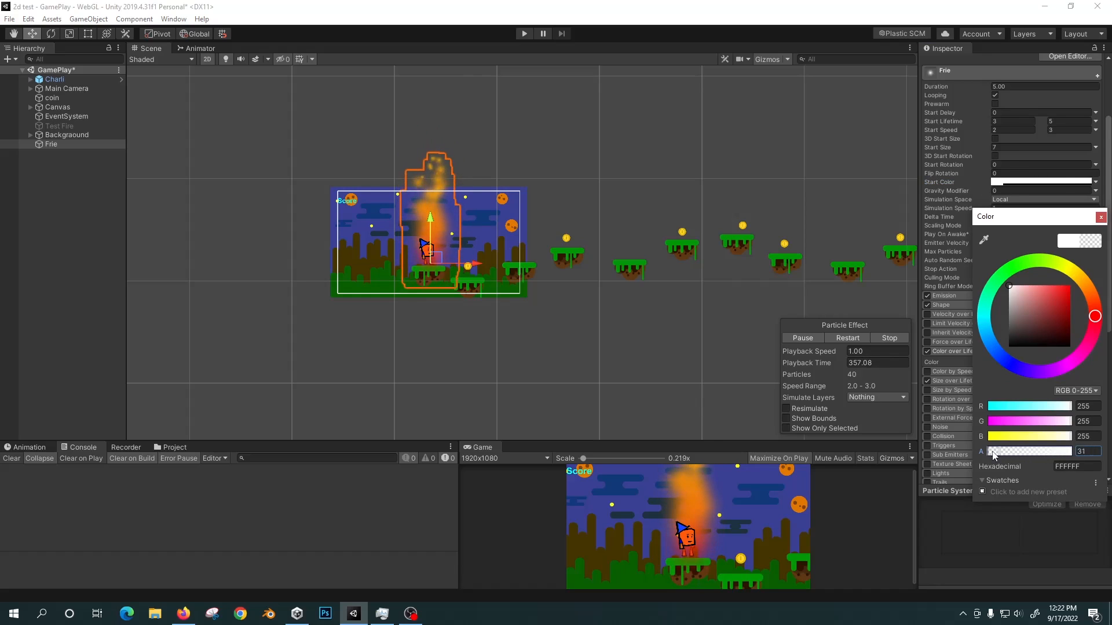
drag(985, 453, 990, 457)
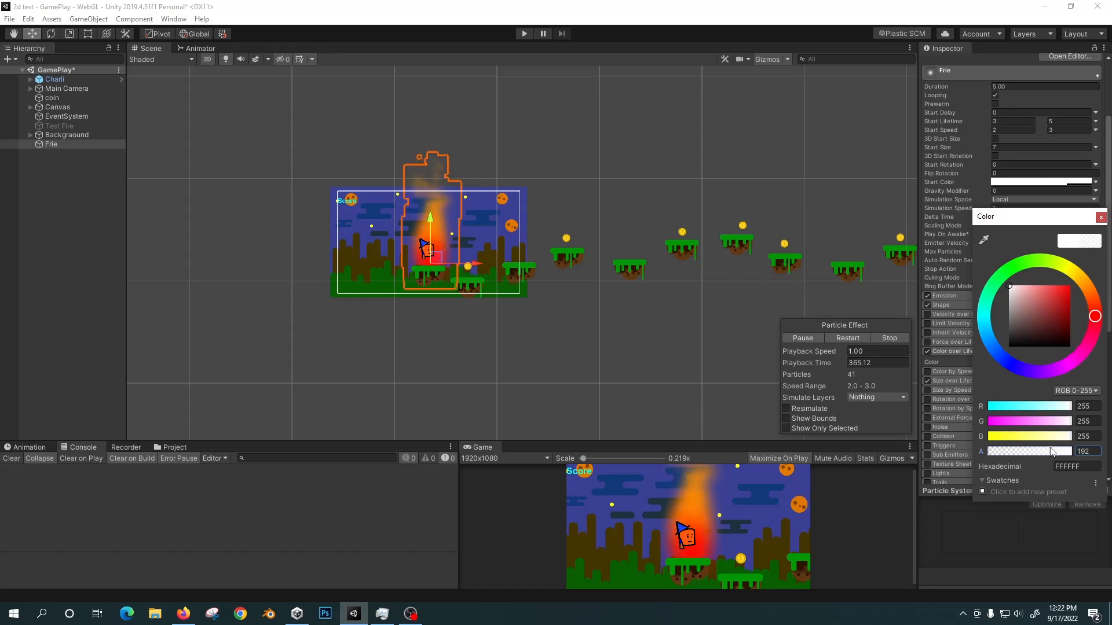
click(1101, 217)
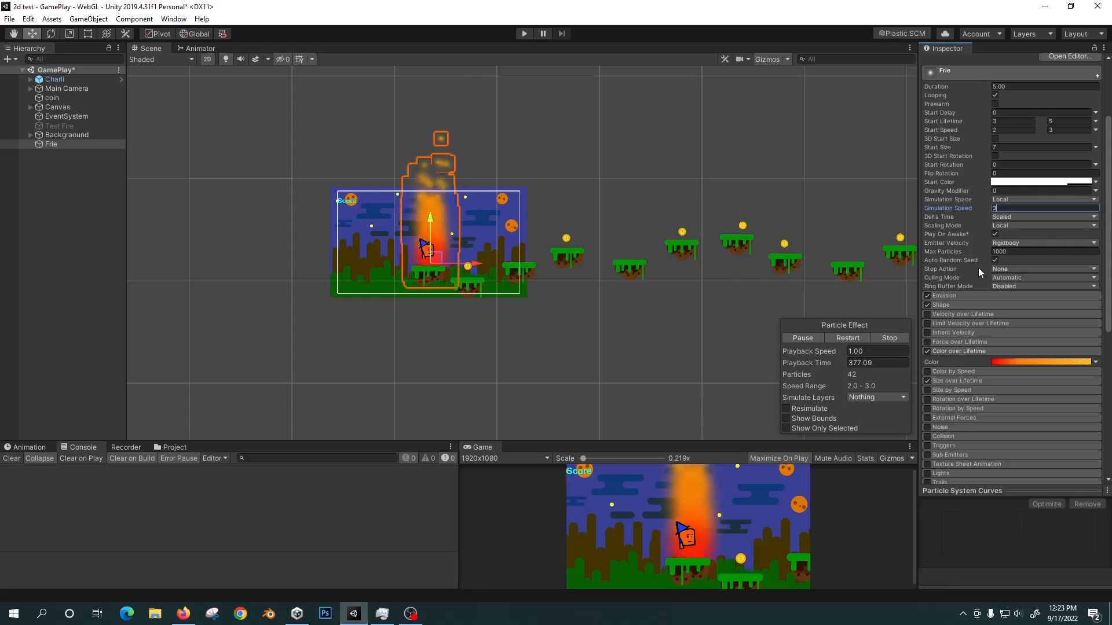
Set the Frie object's Transform scale to 0.5 on the X, Y and Z axes.
drag(1105, 173, 1105, 156)
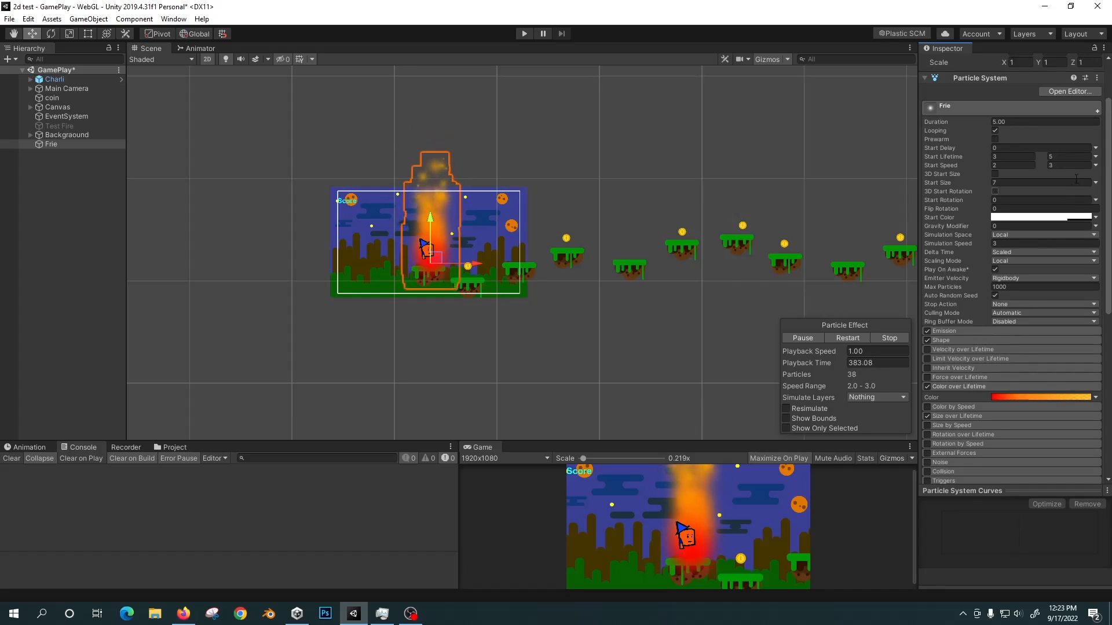
mouse_move(1107, 152)
mouse_down()
mouse_move(1109, 126)
mouse_move(1110, 150)
mouse_up()
scroll(620, 480, down, 1)
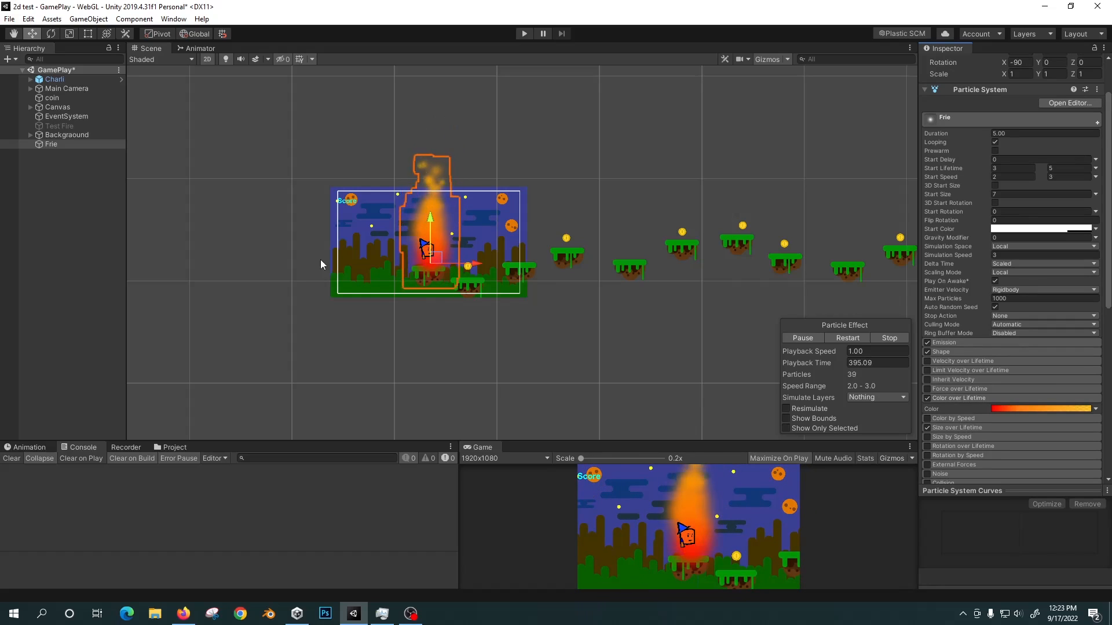
scroll(979, 146, up, 3)
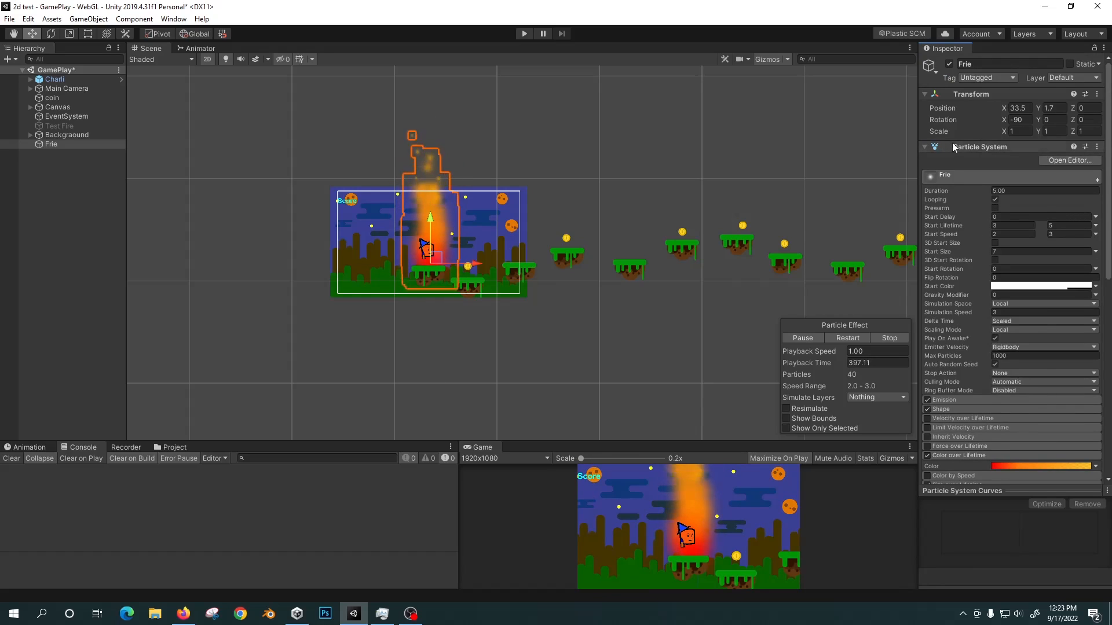
click(1004, 132)
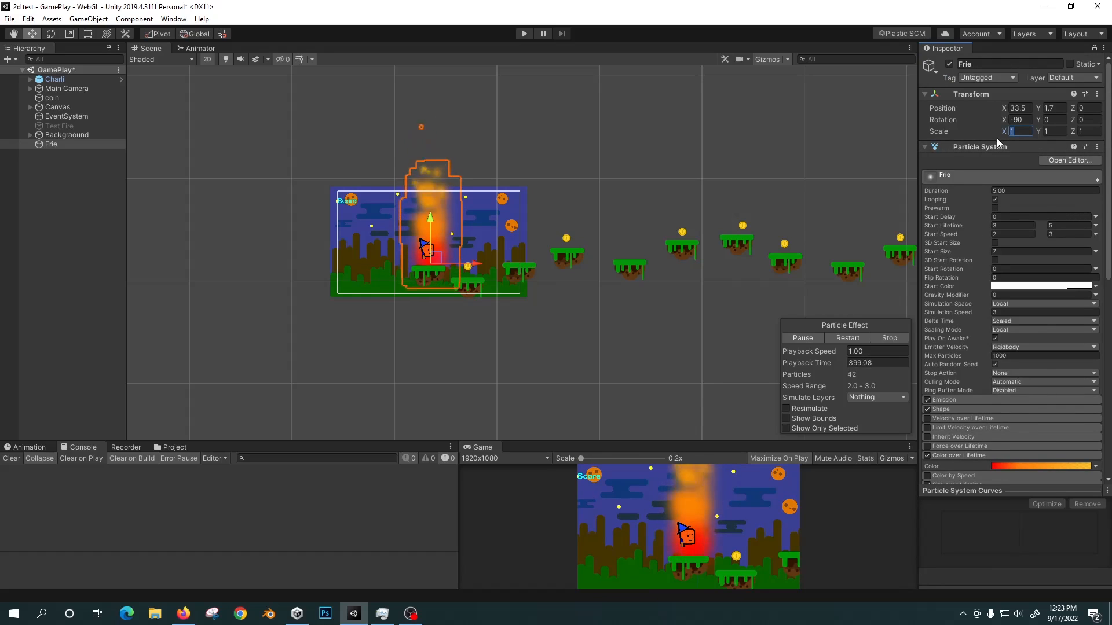
text(0)
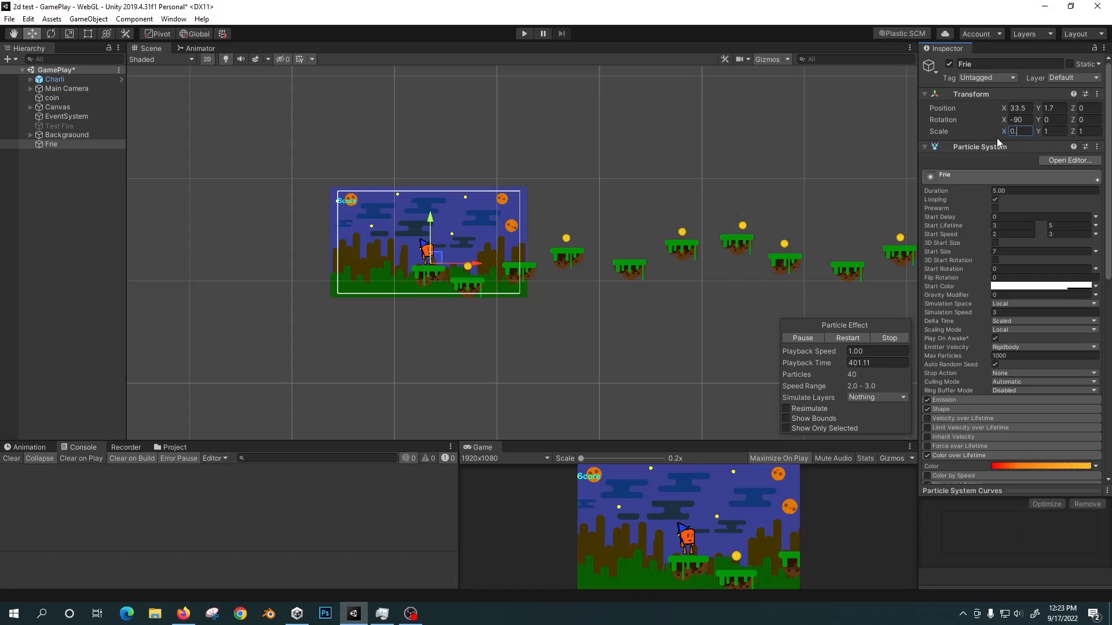
text(.5)
key(Tab)
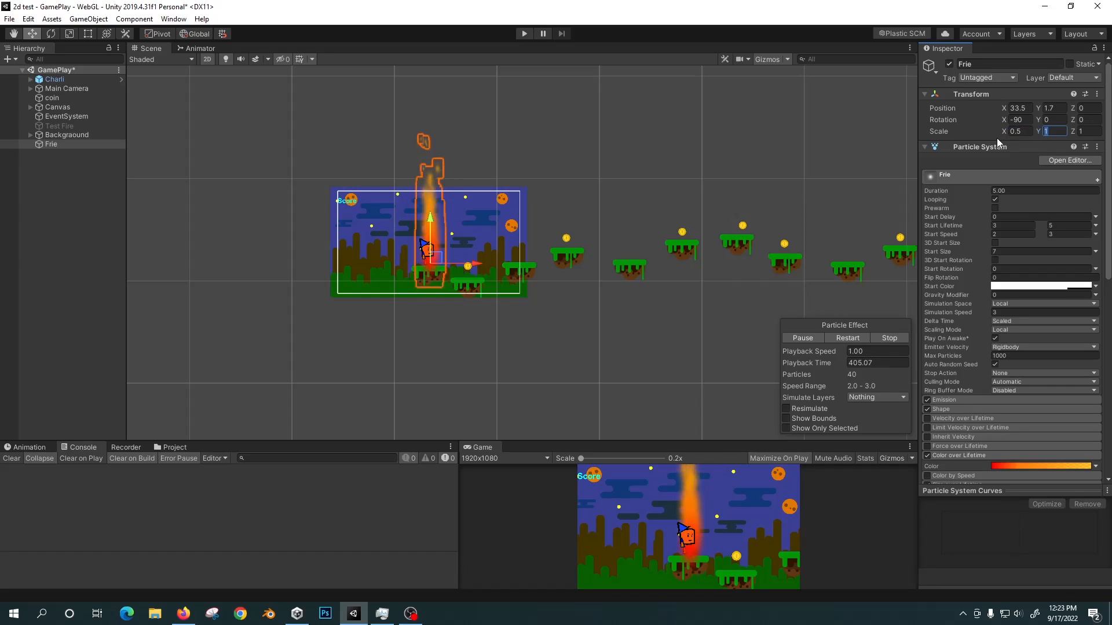
text(.)
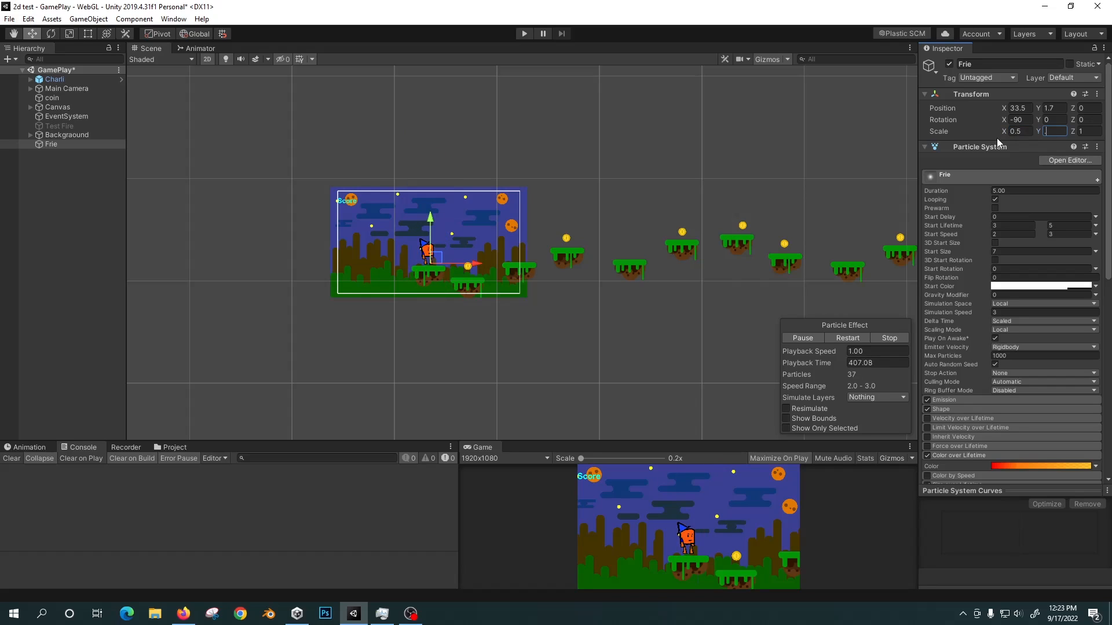
text(5)
key(Tab)
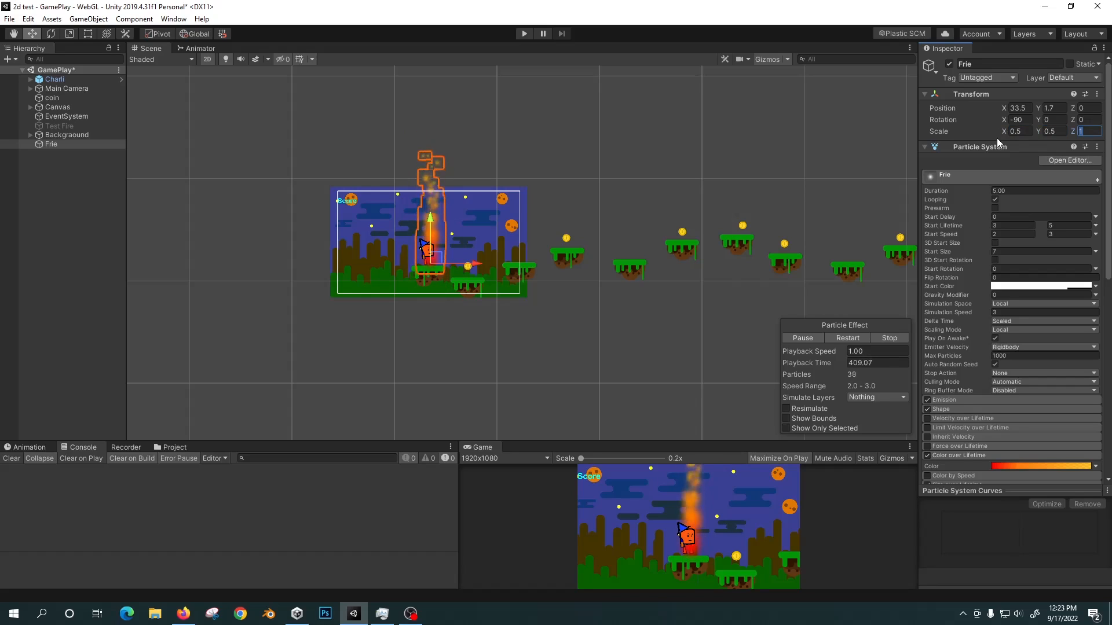
text(05)
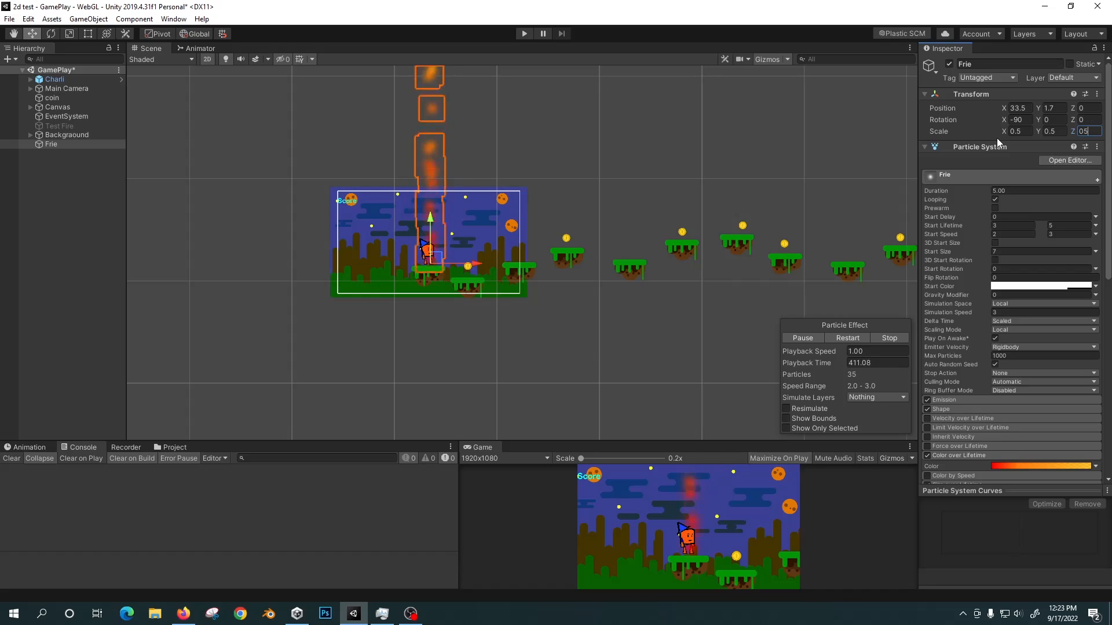
key(BackSpace)
text(0.5)
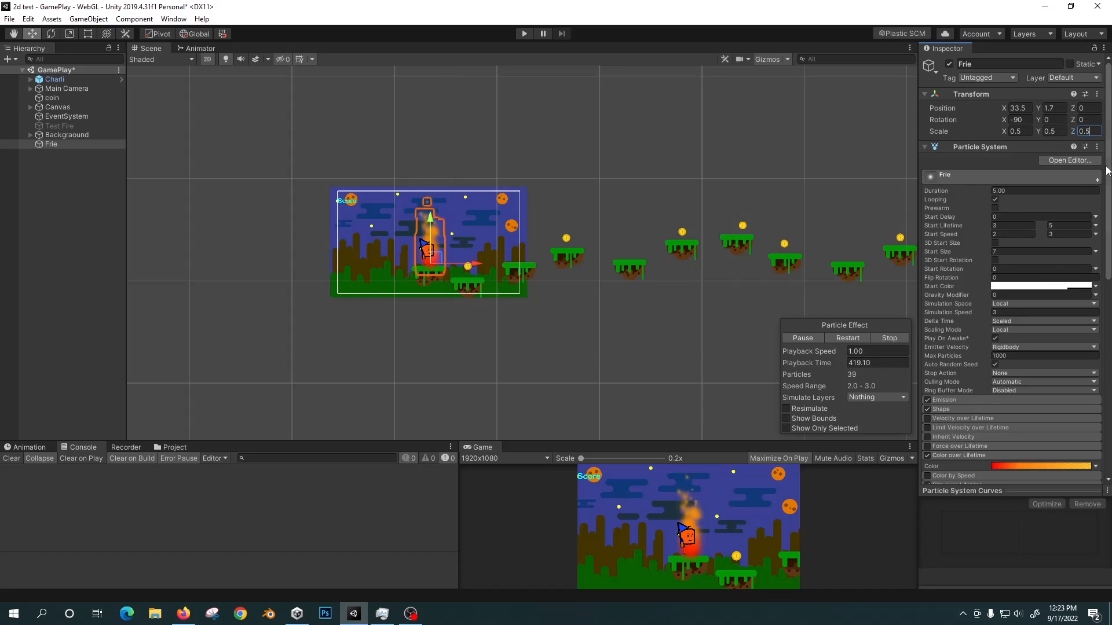
Review the fire's Renderer settings and available render modes, and examine the scaled flame in the scene.
drag(1108, 159, 1109, 210)
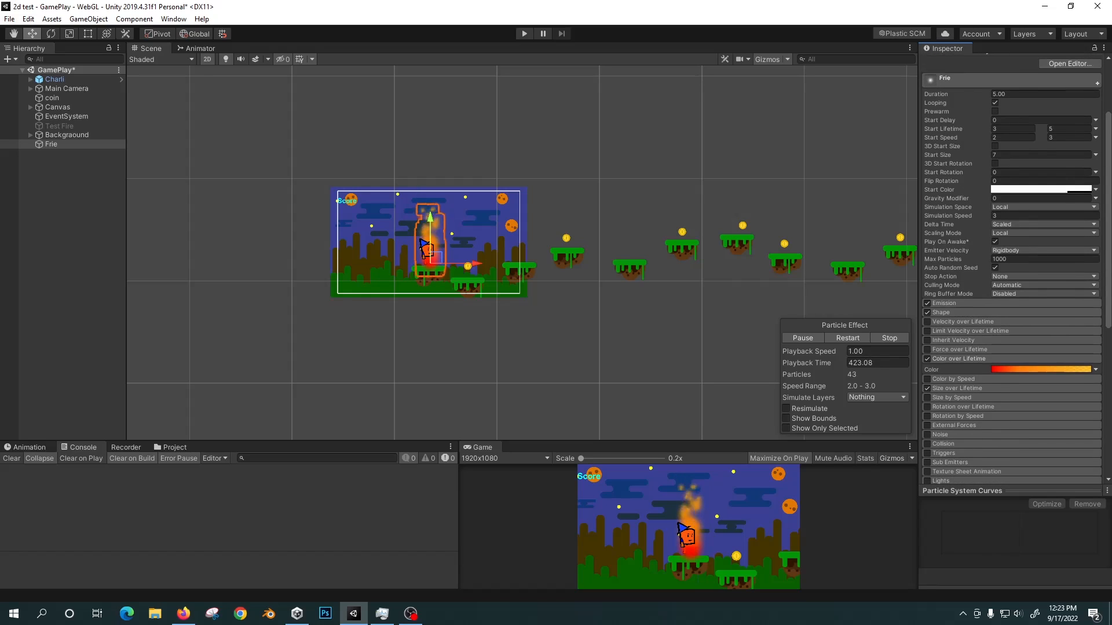
scroll(1002, 272, down, 10)
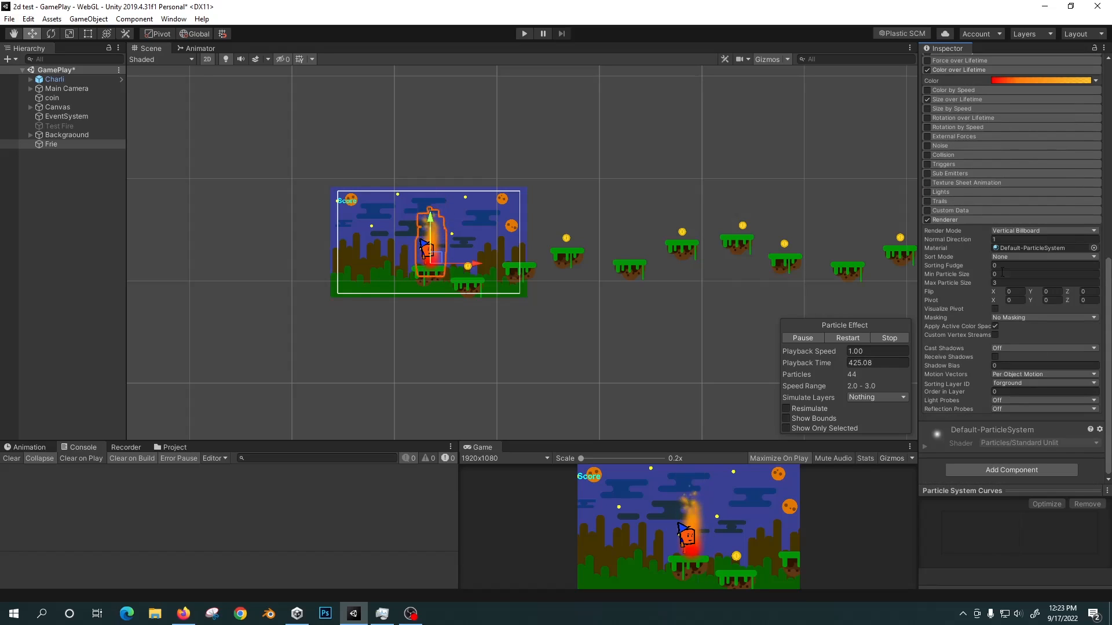
click(1036, 231)
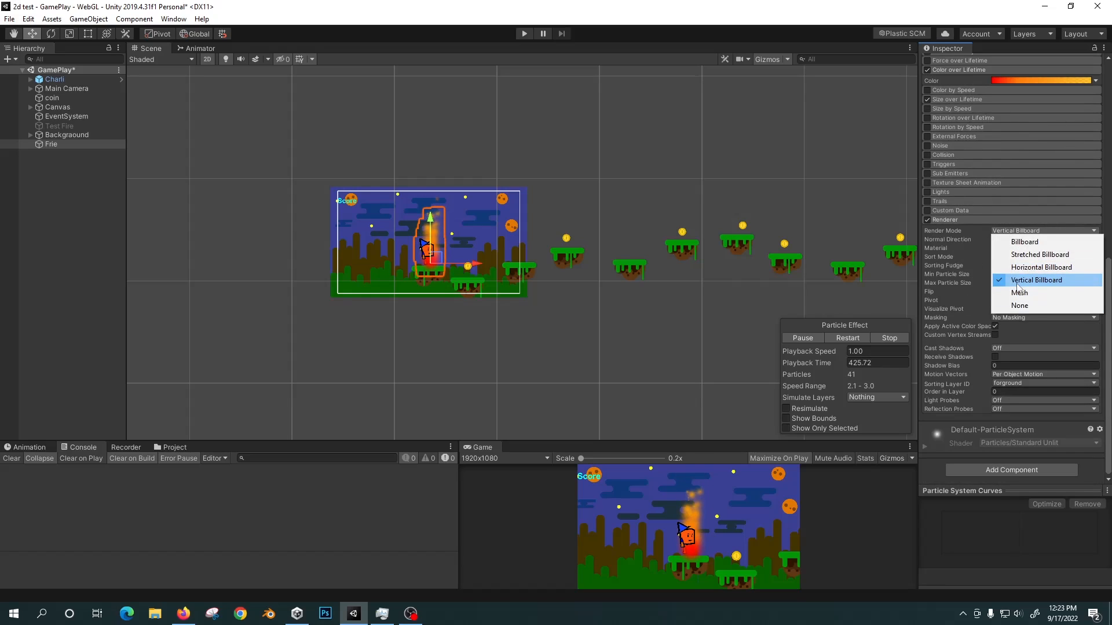
click(968, 255)
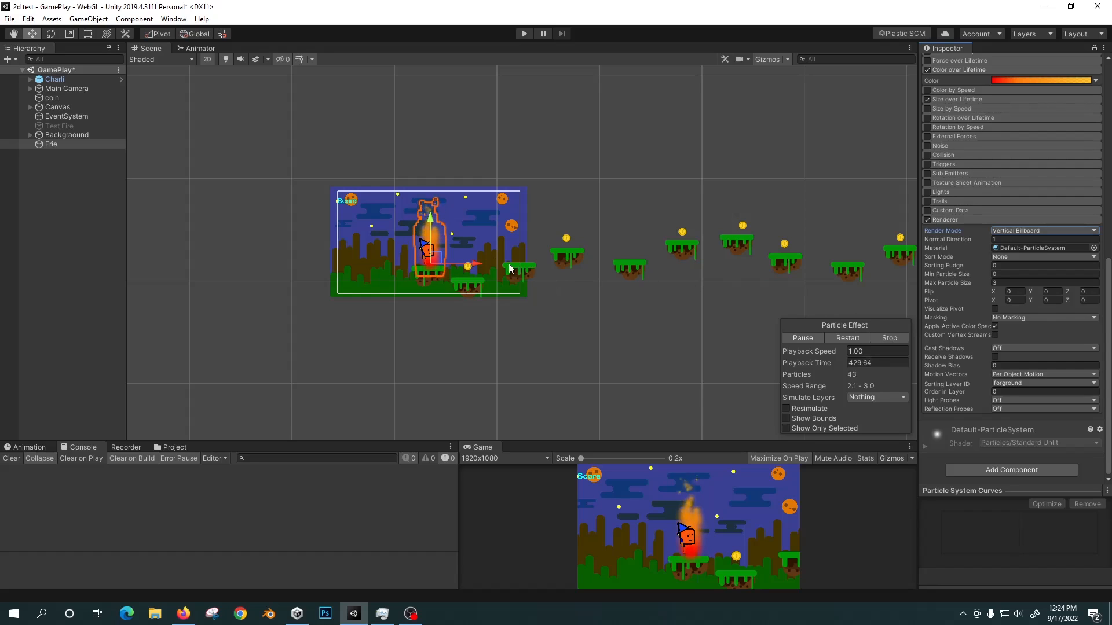
scroll(568, 317, up, 2)
scroll(443, 260, up, 3)
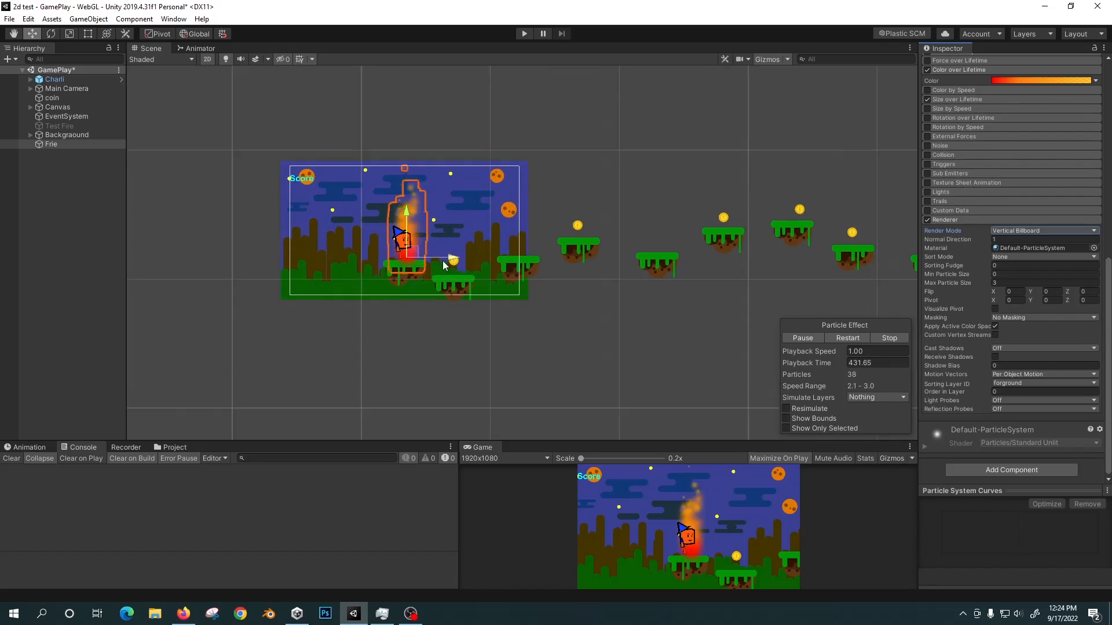
middle_drag(463, 220, 449, 277)
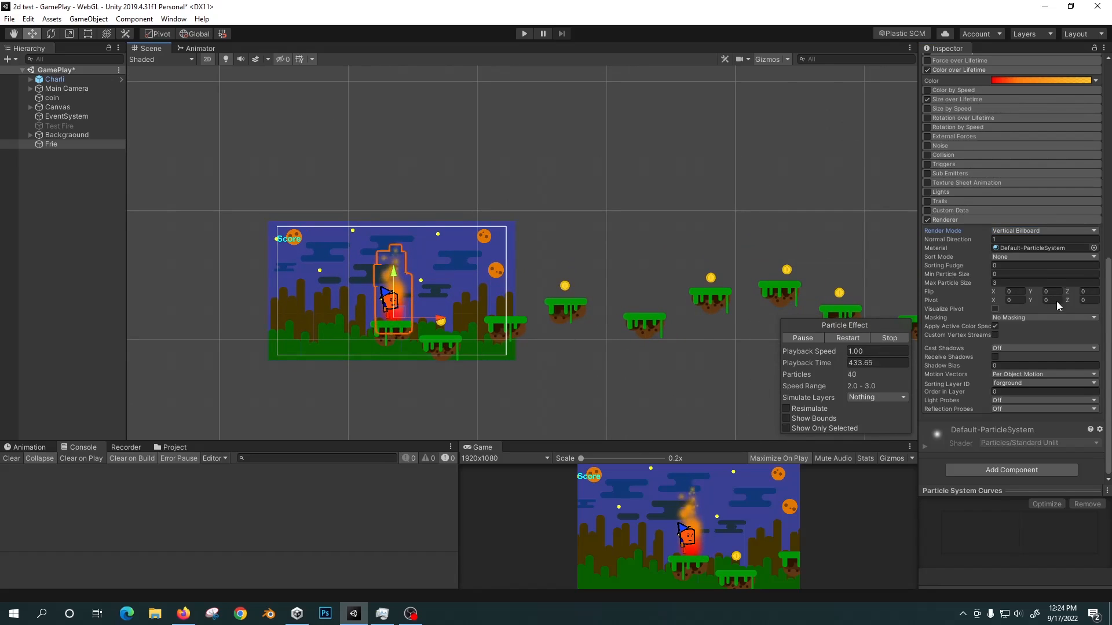
drag(1107, 259, 1108, 86)
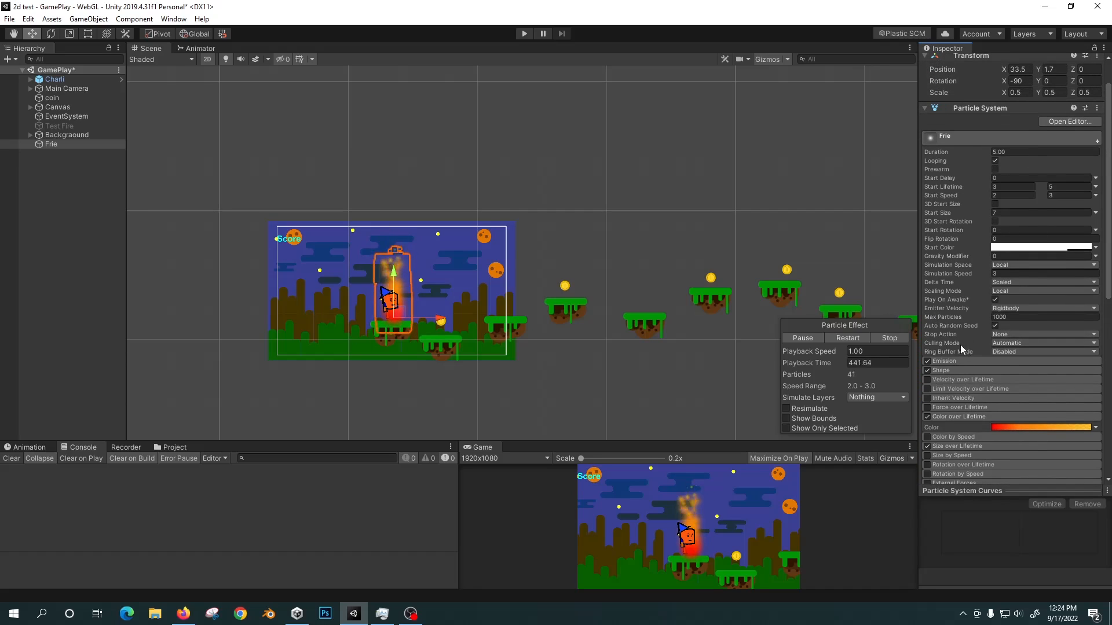
Duplicate the Frie particle object and rename the copy Smoke.
click(62, 144)
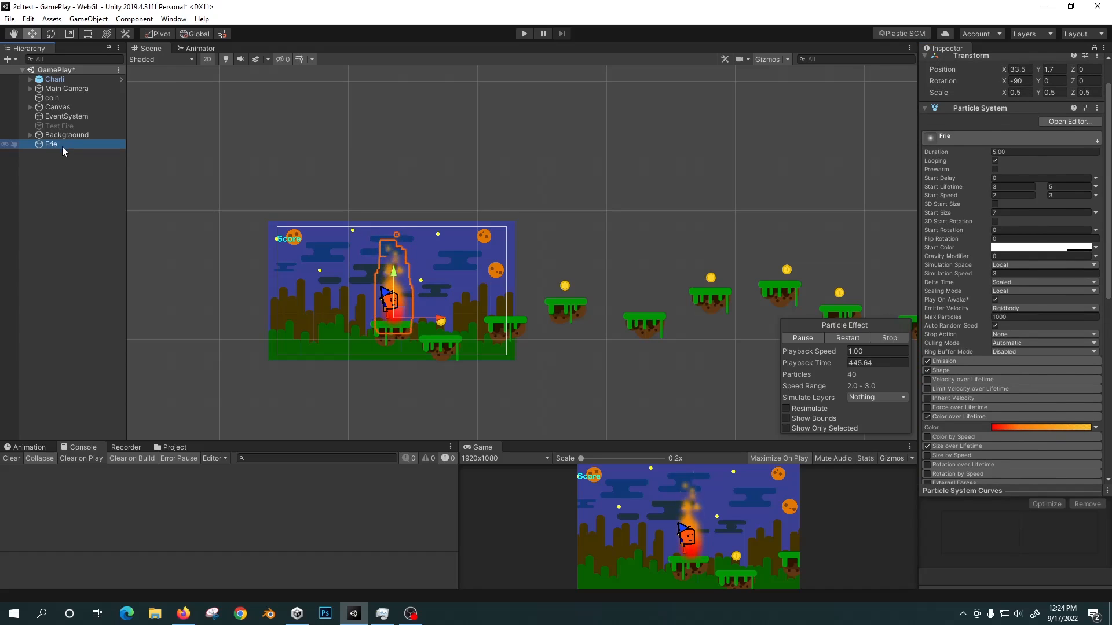
key(ctrl+d)
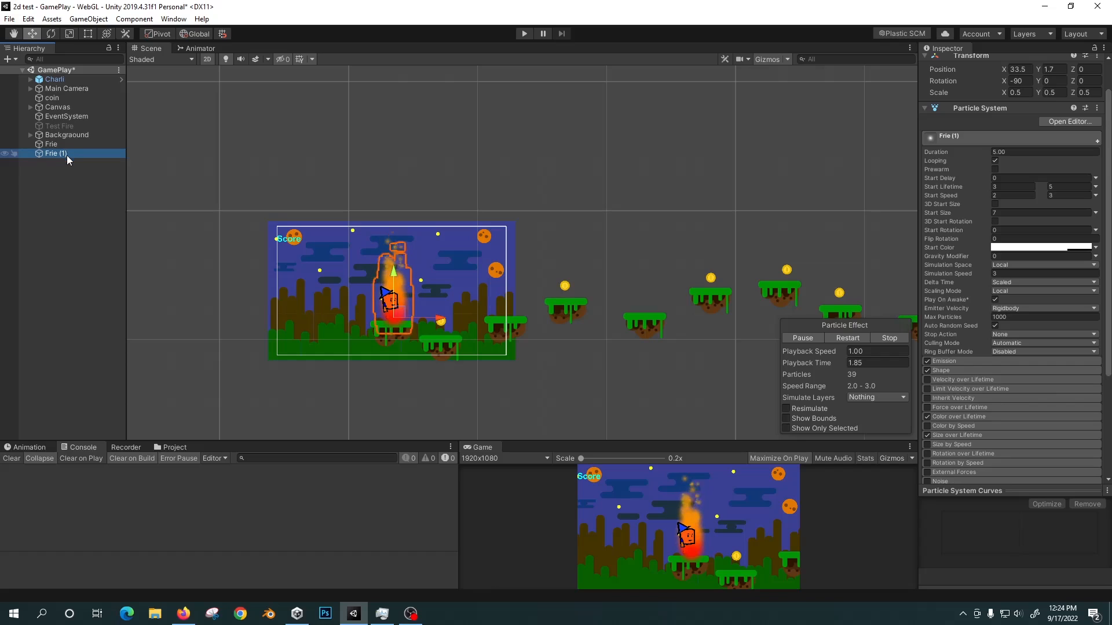
double_click(74, 154)
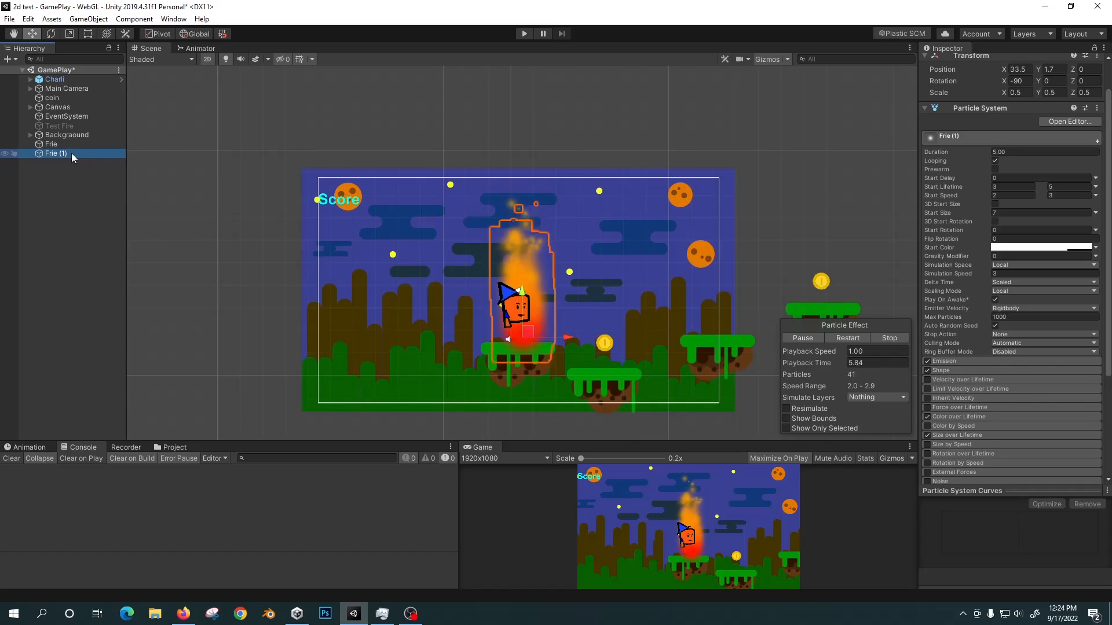
key(F2)
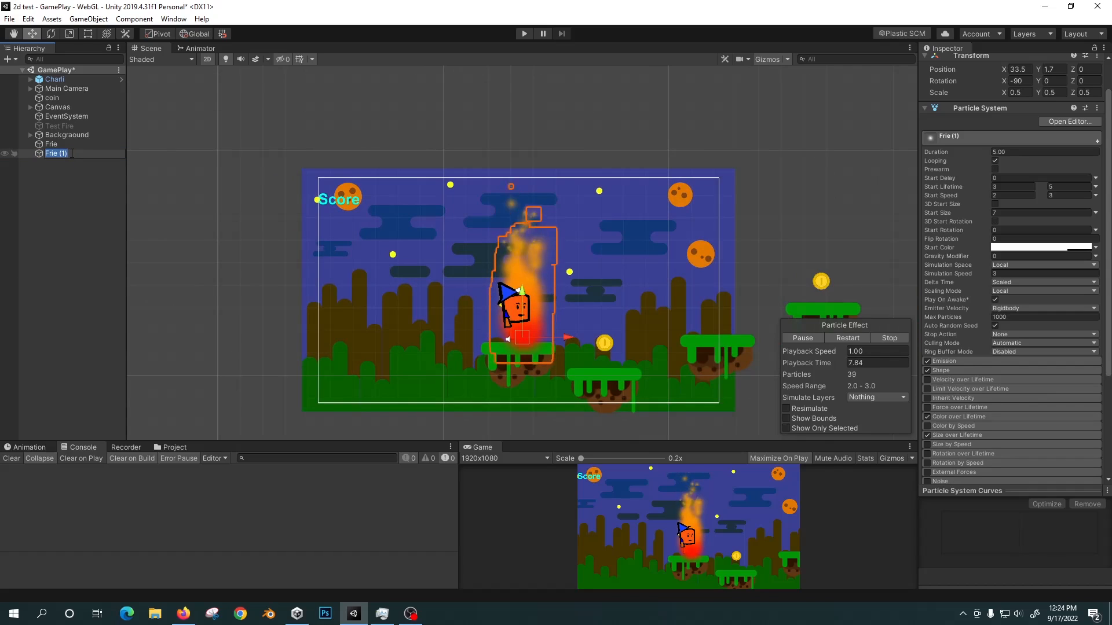
text(Smo)
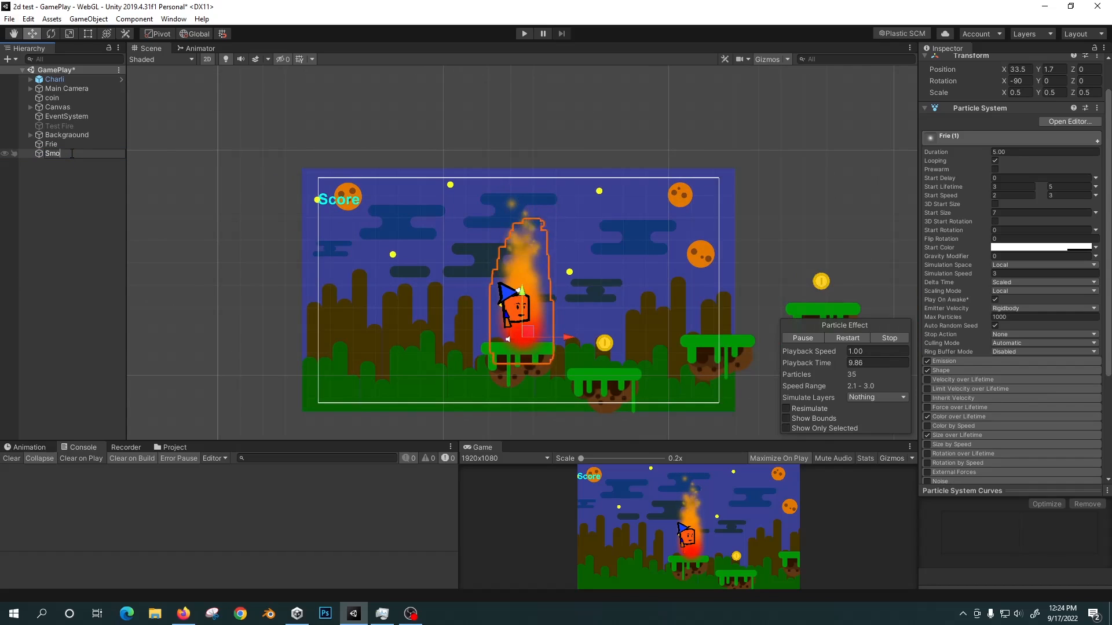
text(ke)
click(63, 168)
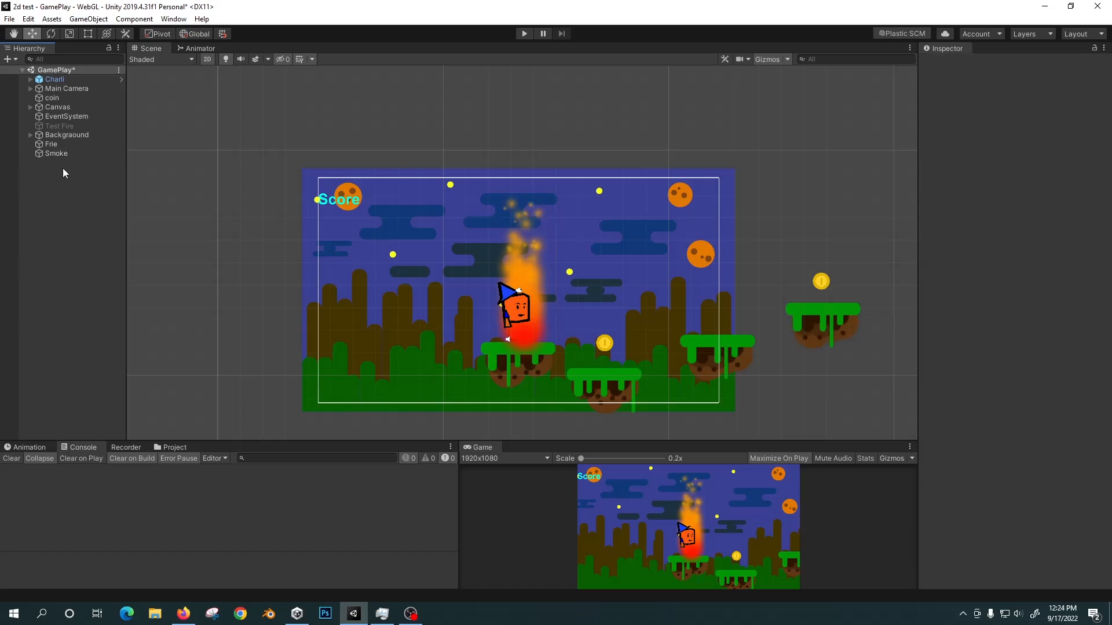
Make the Smoke object a child of Frie in the hierarchy and keep it selected.
click(64, 155)
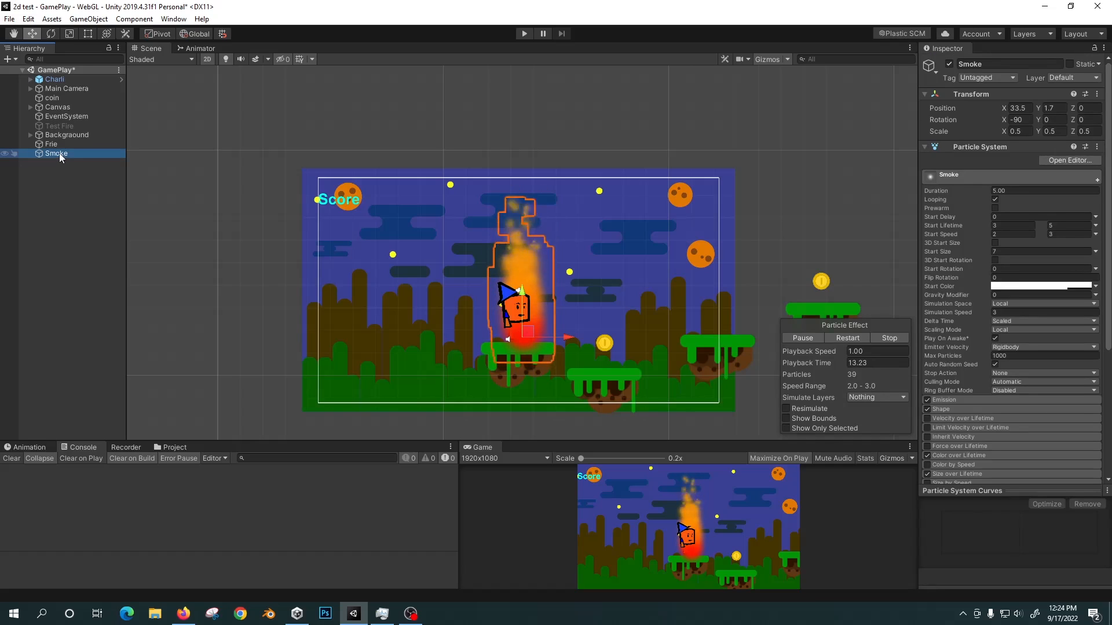
drag(59, 153, 68, 145)
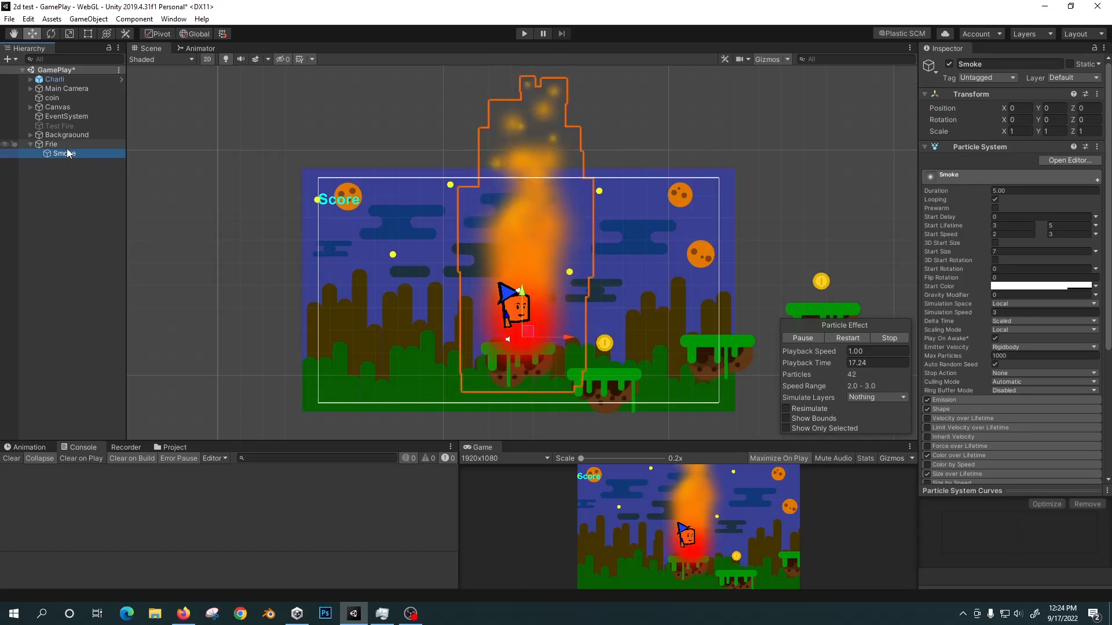
click(57, 143)
click(66, 153)
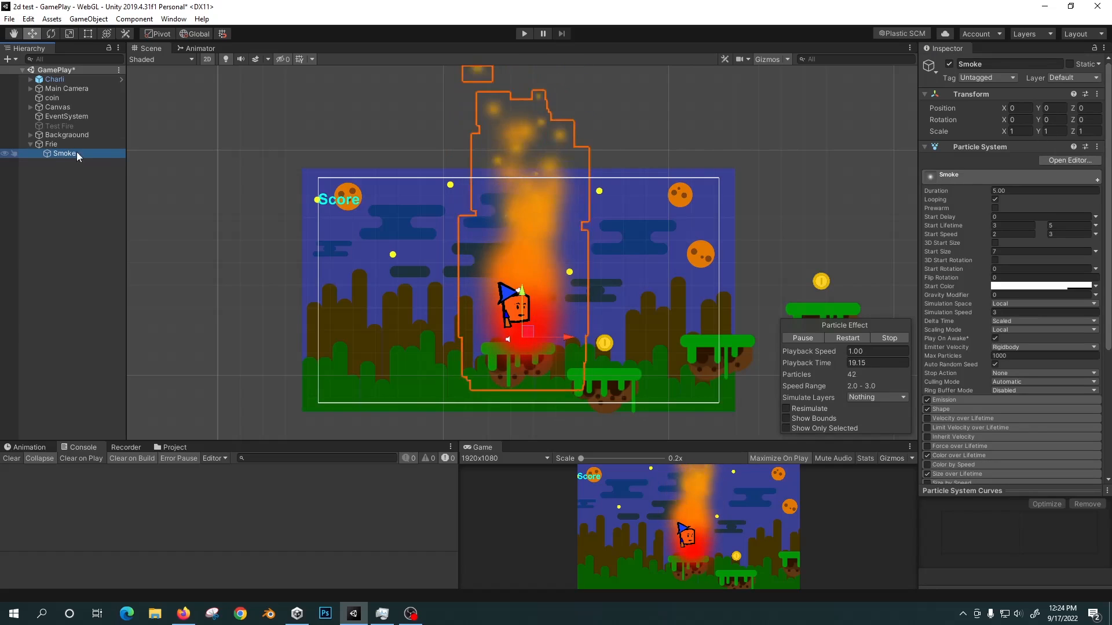
Change the Smoke's Size over Lifetime curve to one that rises from 0 and levels off at 1.0.
scroll(1034, 391, down, 5)
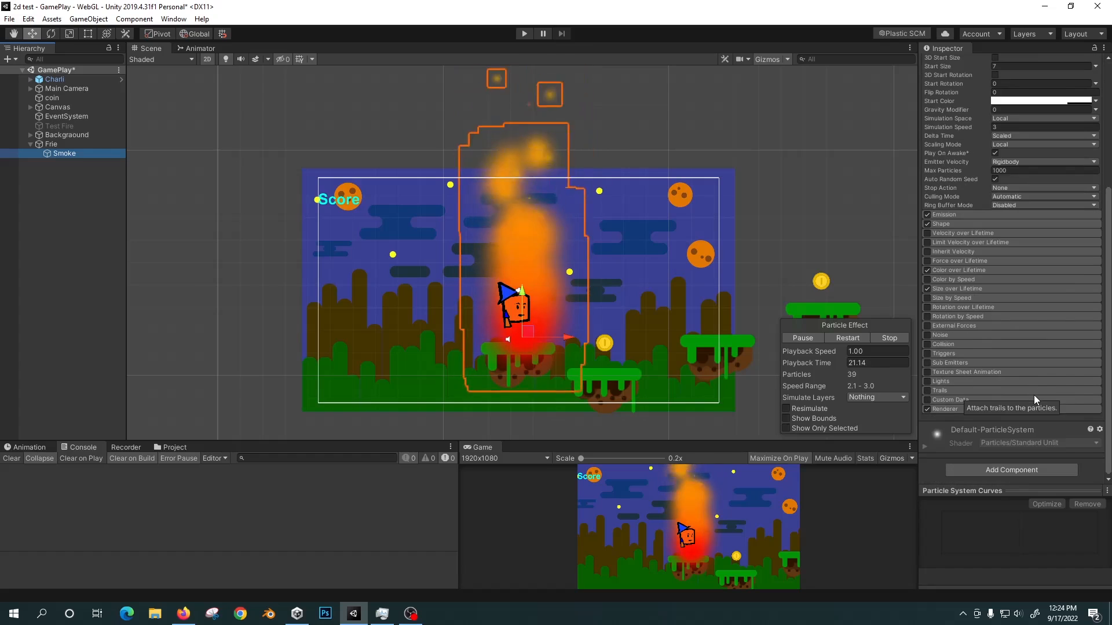
click(981, 290)
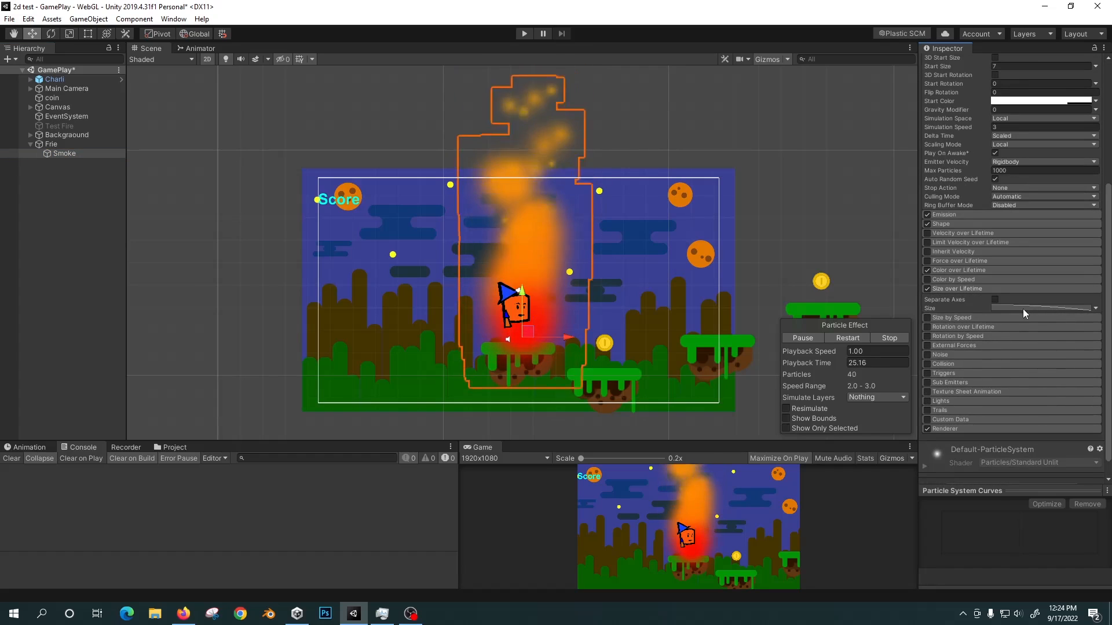
click(1033, 308)
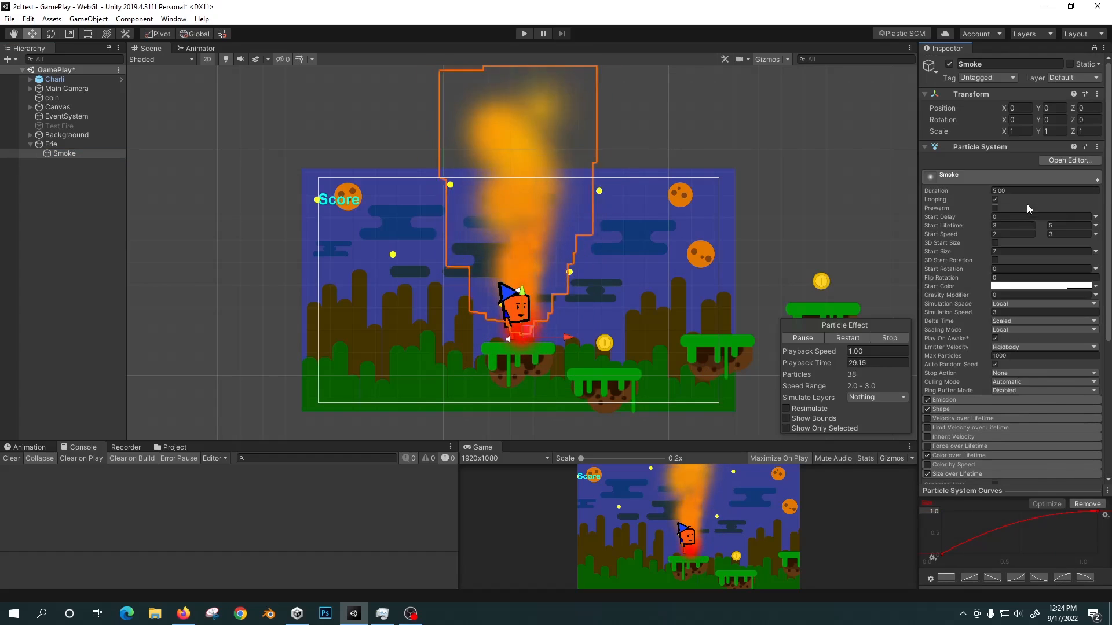
Remove the two intermediate orange color keys from the Smoke's Color over Lifetime gradient.
scroll(980, 314, down, 1)
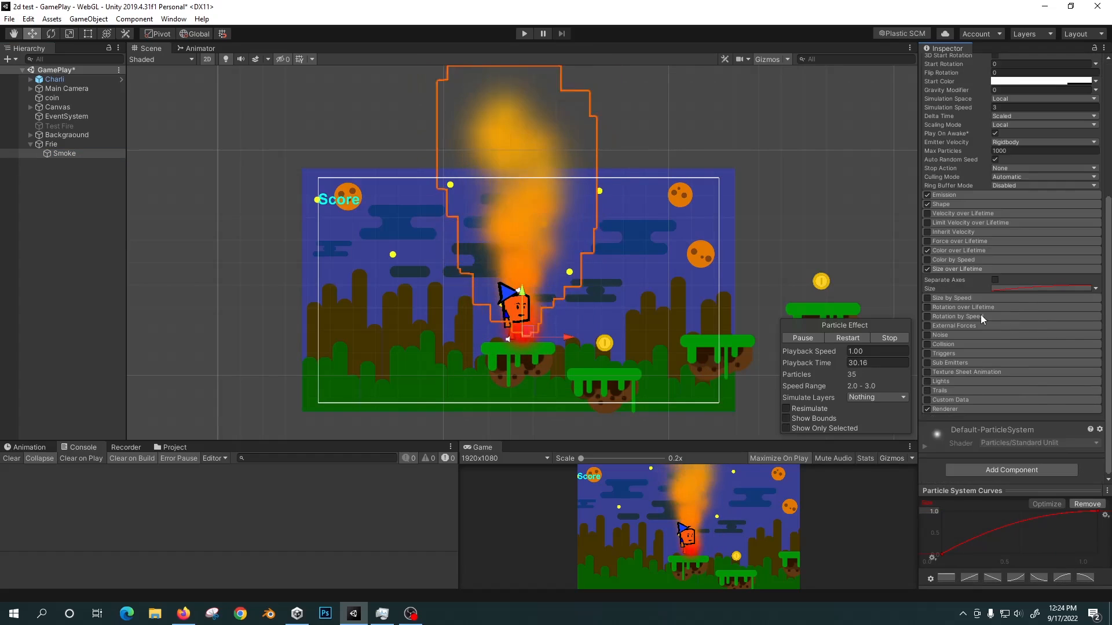
click(969, 250)
click(1043, 260)
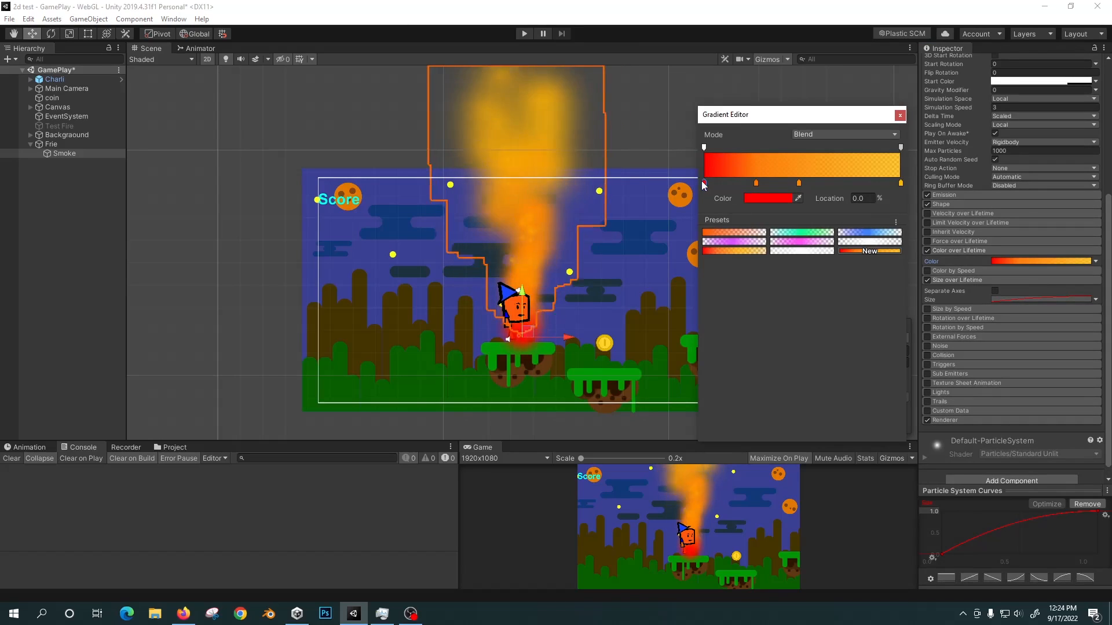
drag(759, 189, 825, 192)
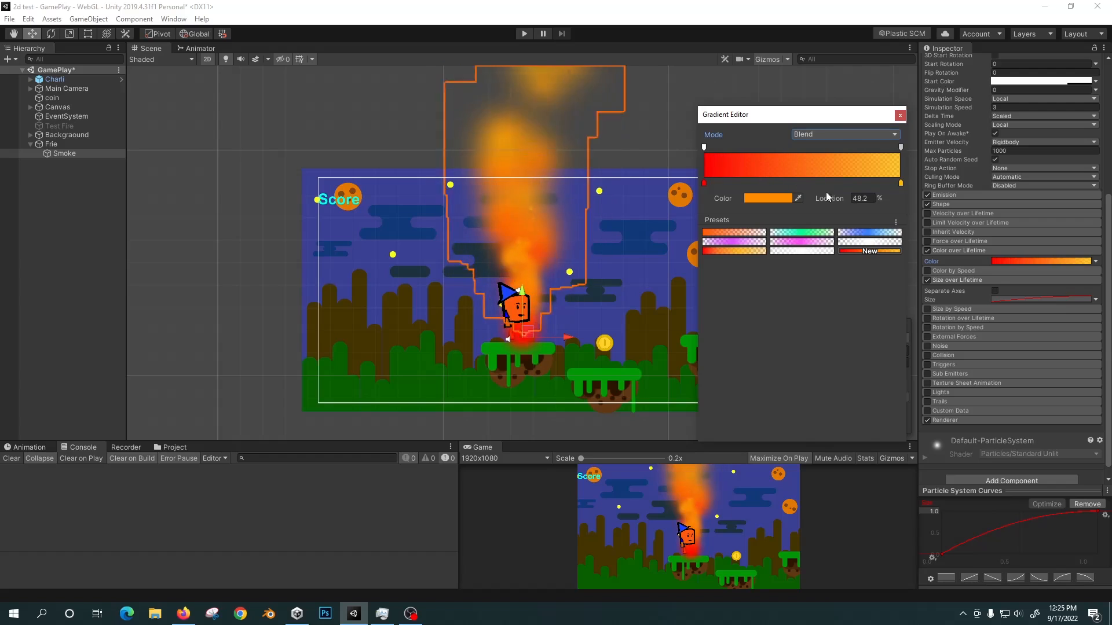
Set both the end and start color keys of the Smoke's Color over Lifetime gradient to white (FFFFFF).
click(769, 198)
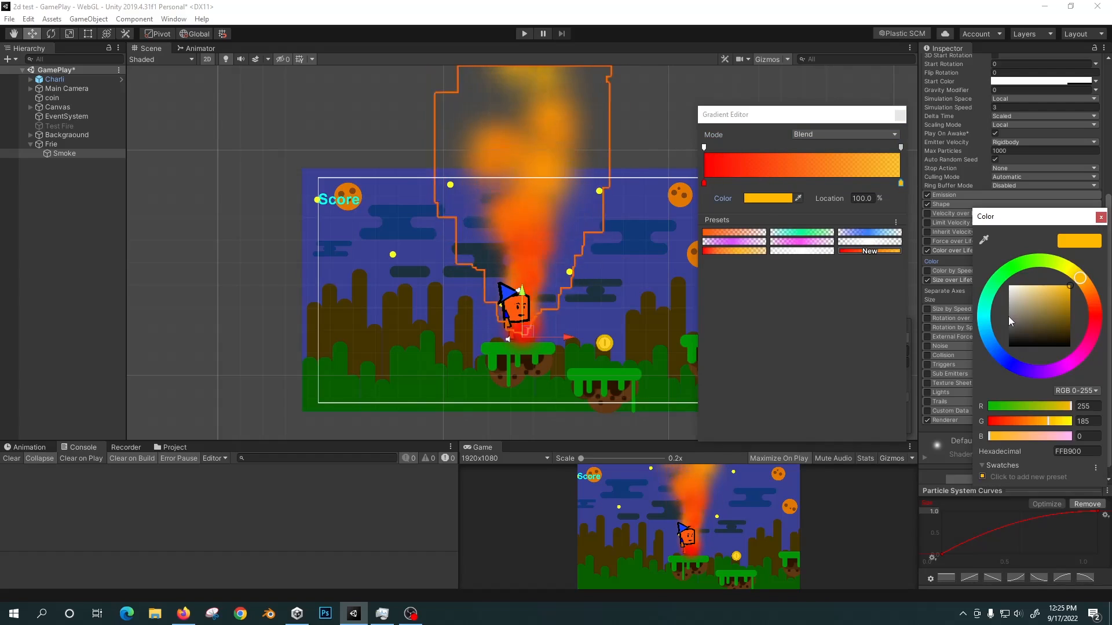
drag(1008, 316, 967, 274)
click(704, 184)
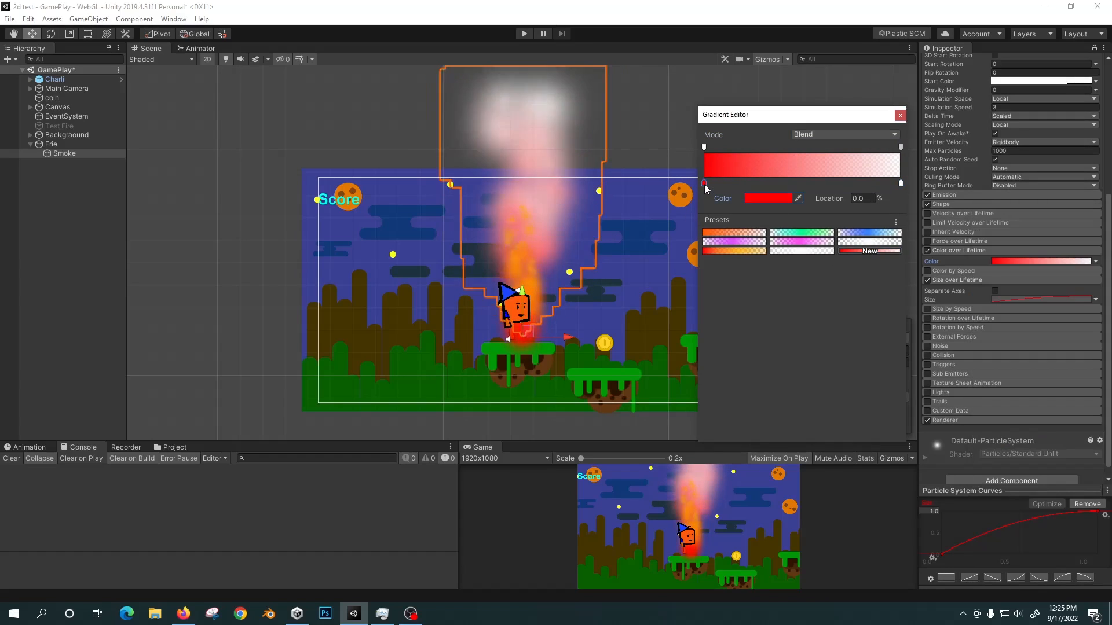
drag(1024, 307, 984, 263)
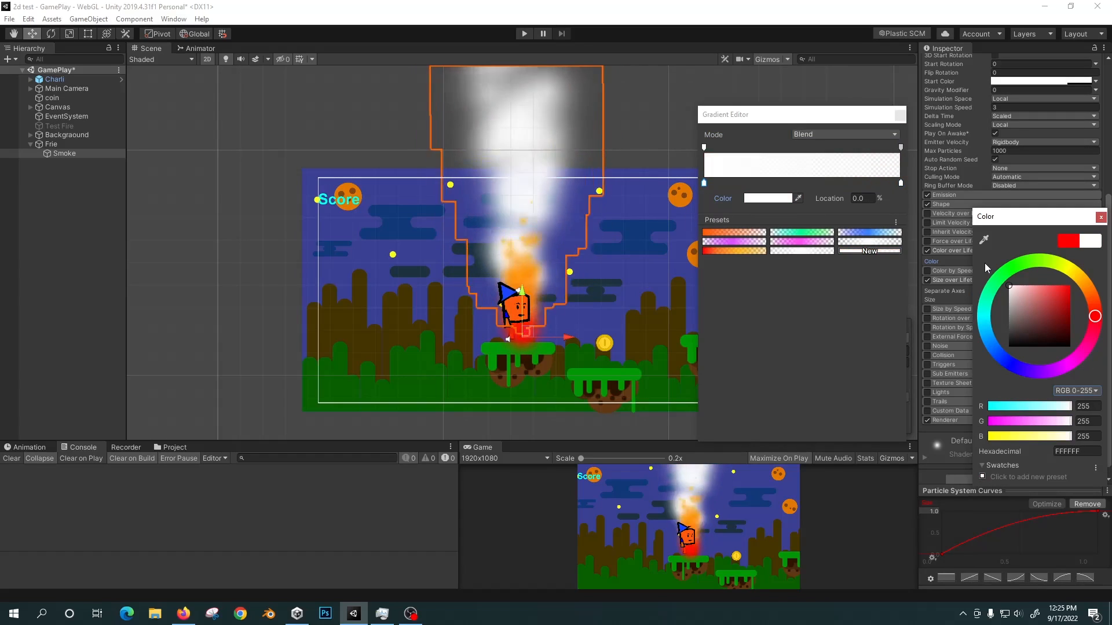
Fade the Smoke out by setting the gradient's alpha to 0 at location 100%, and close the gradient editor.
click(901, 184)
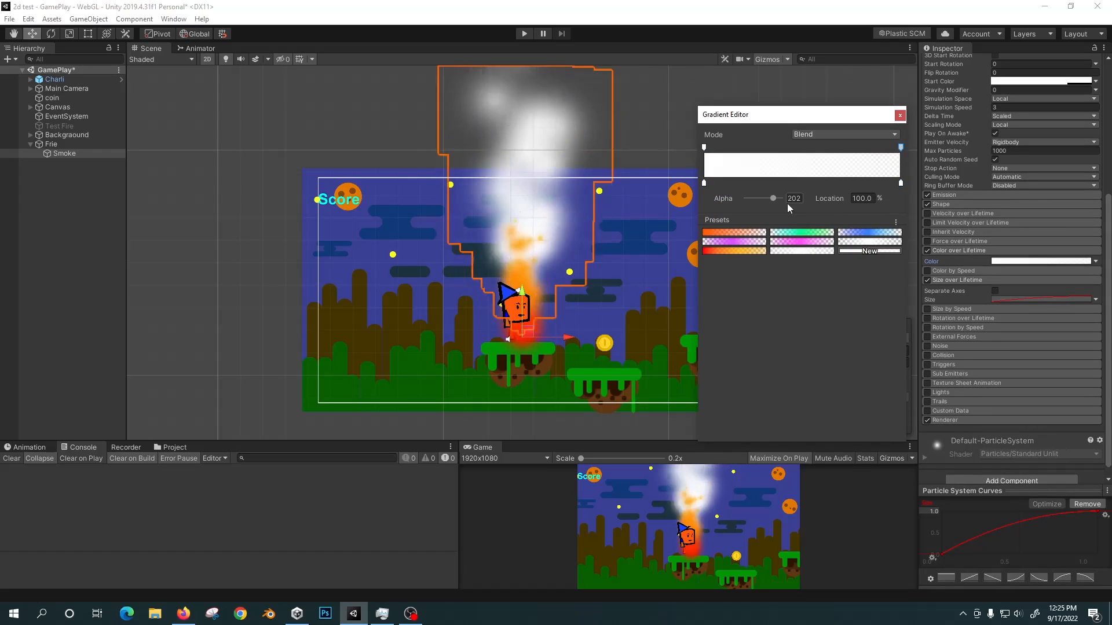
mouse_move(774, 198)
mouse_down()
mouse_move(752, 199)
mouse_move(765, 201)
mouse_up()
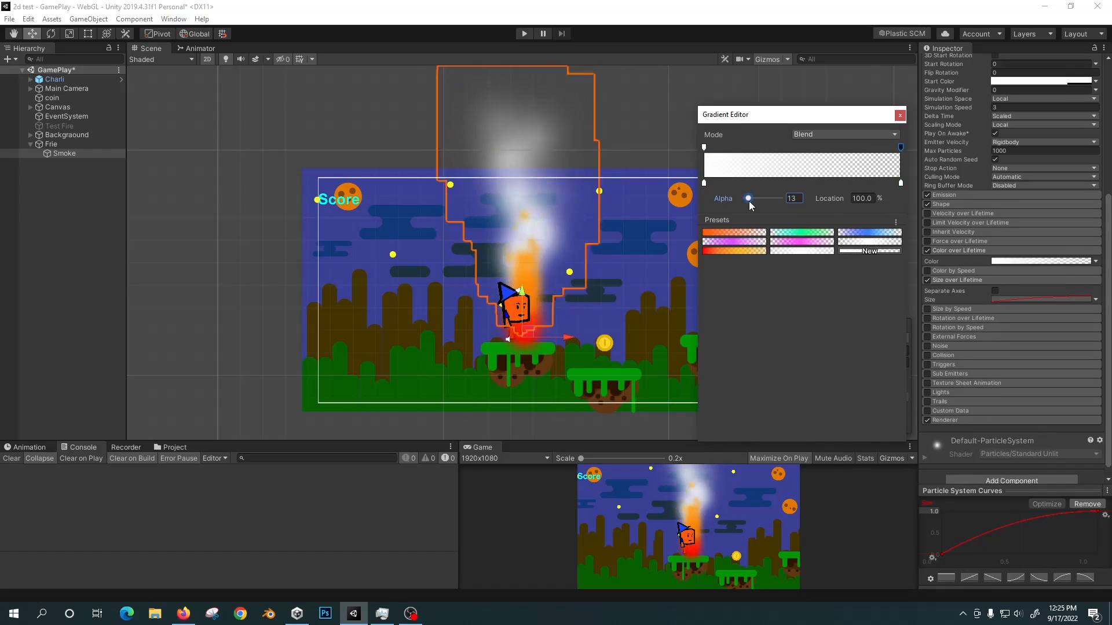
drag(748, 200, 739, 203)
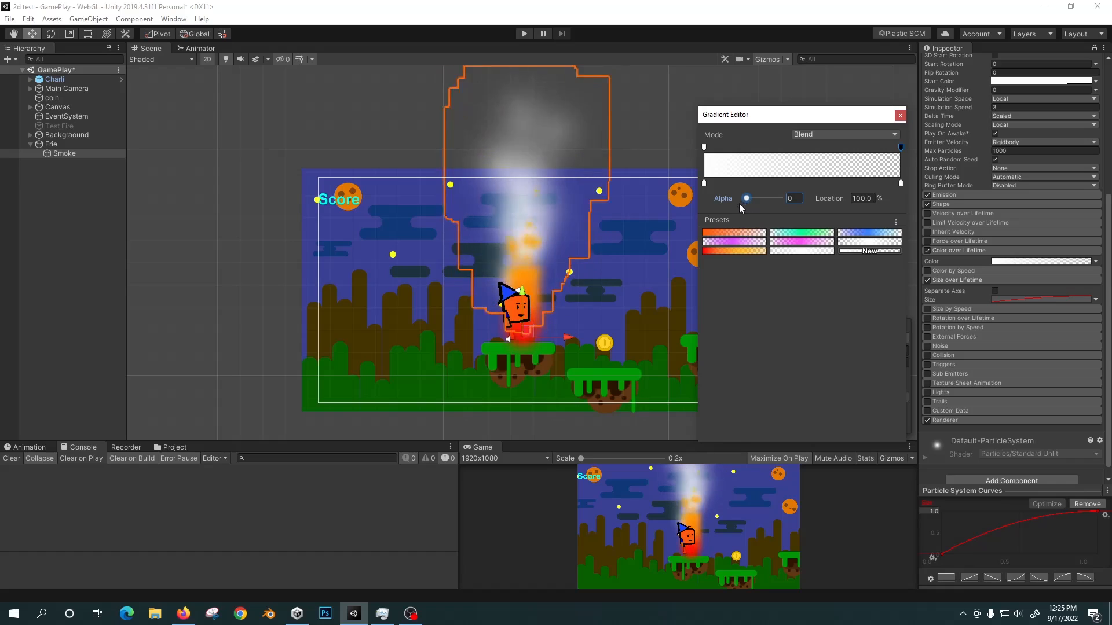
click(900, 116)
Set the Smoke's Start Color to a mid gray (8C8C8C).
scroll(1047, 183, up, 4)
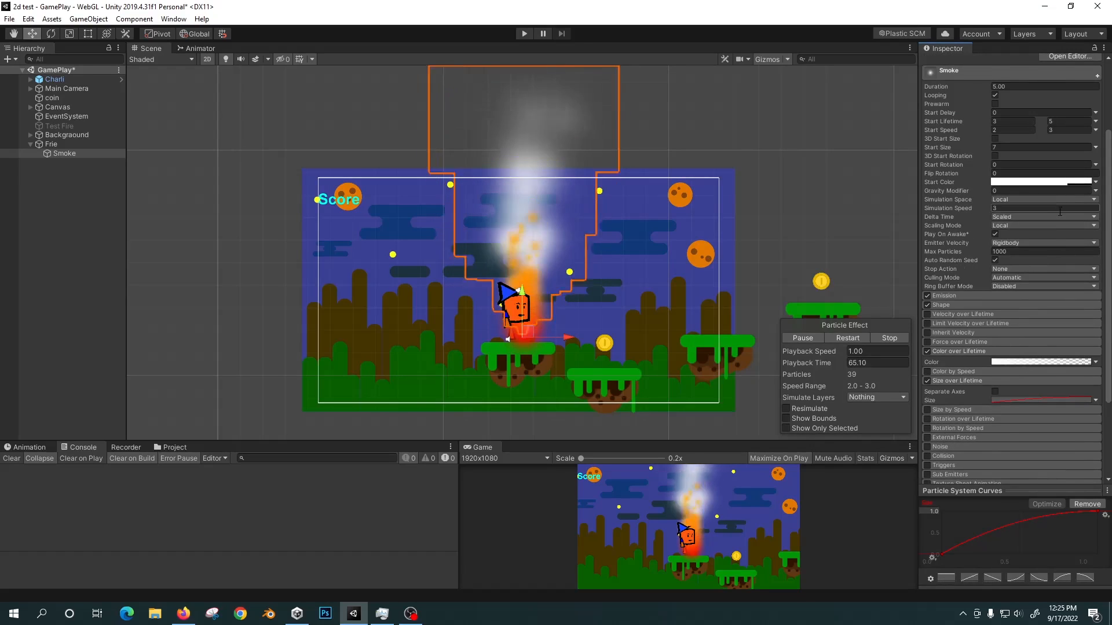
scroll(1040, 287, up, 3)
click(1040, 286)
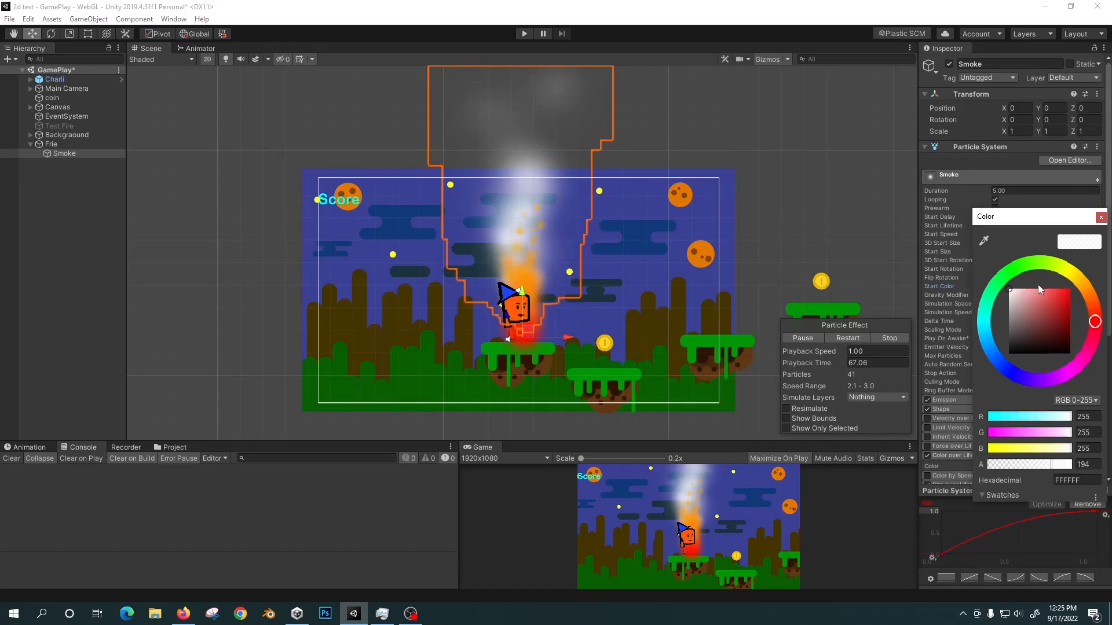
click(1008, 317)
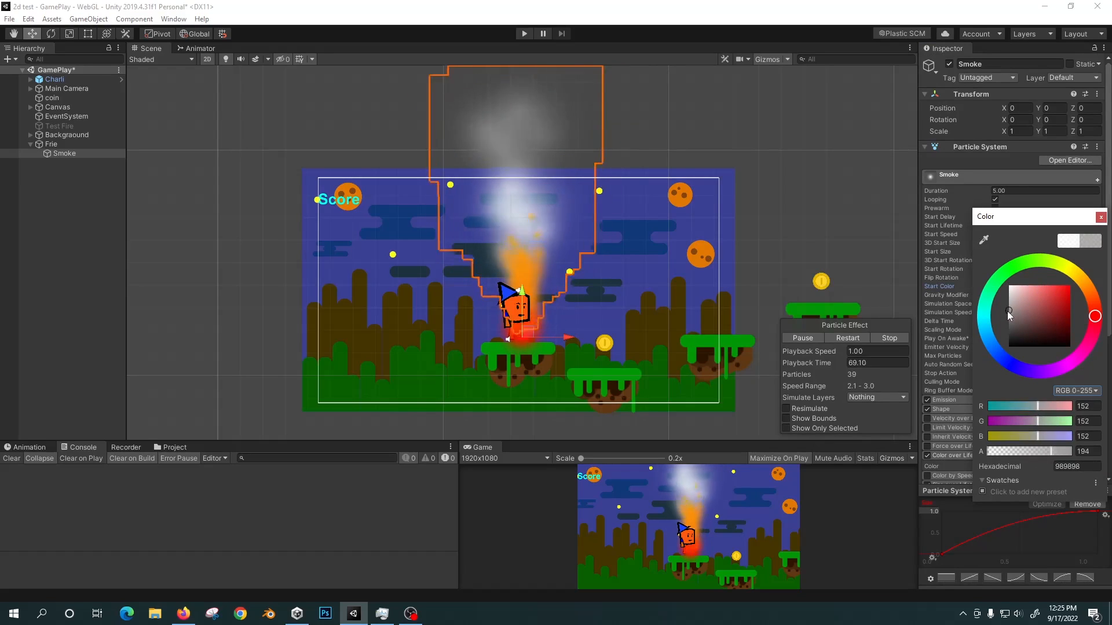
drag(1006, 316, 1002, 314)
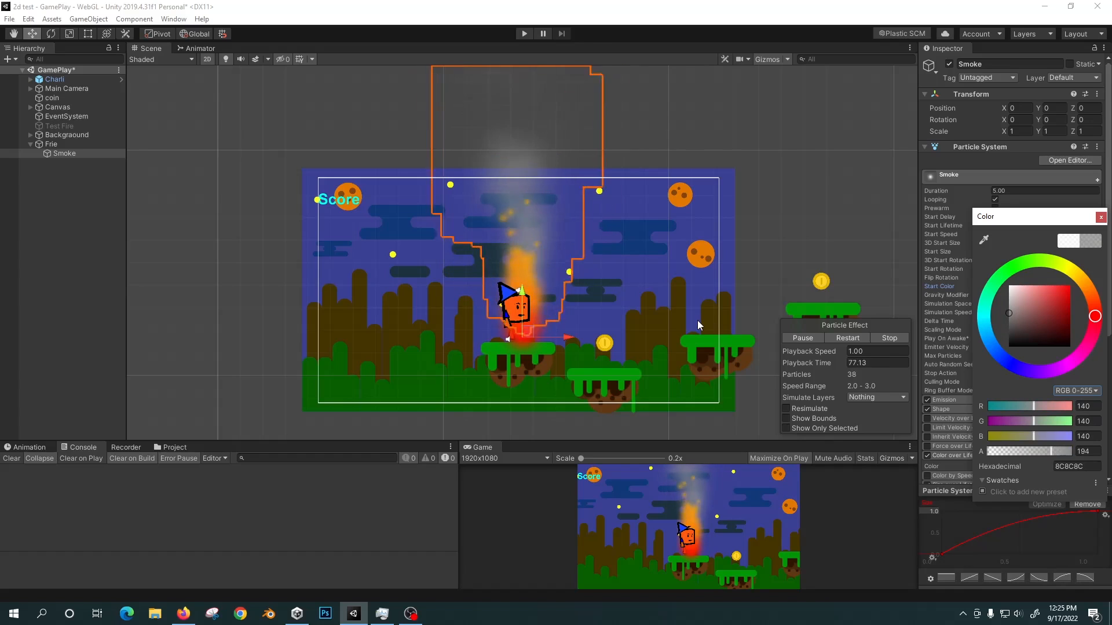
click(1100, 217)
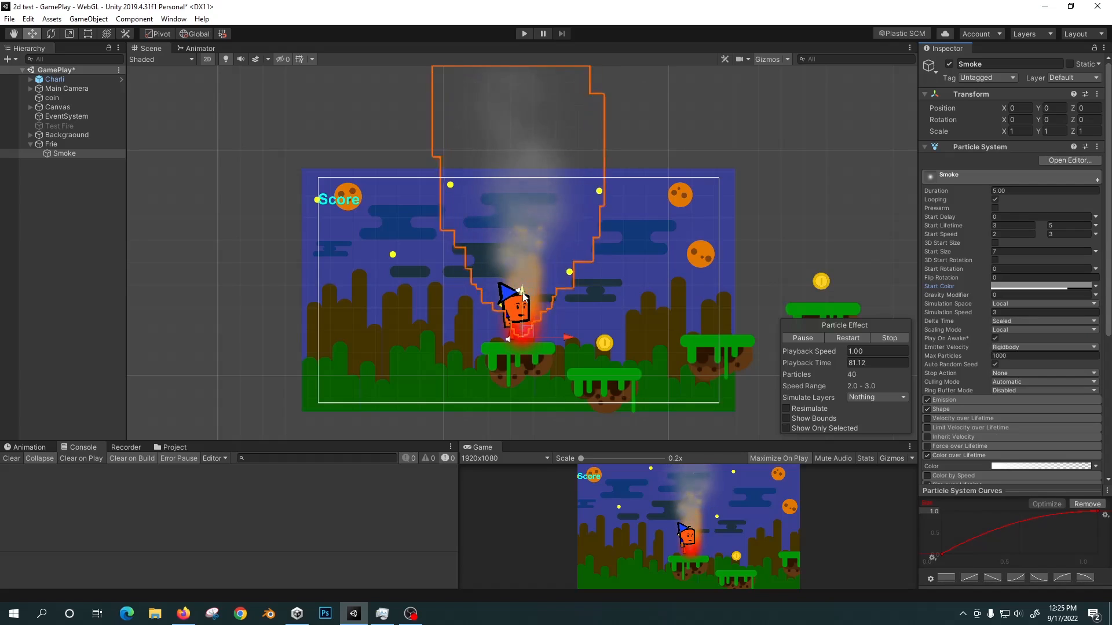
Move the Smoke up over the flame to a Z position of about 4.95 and set its Simulation Speed to 2.
drag(522, 293, 520, 248)
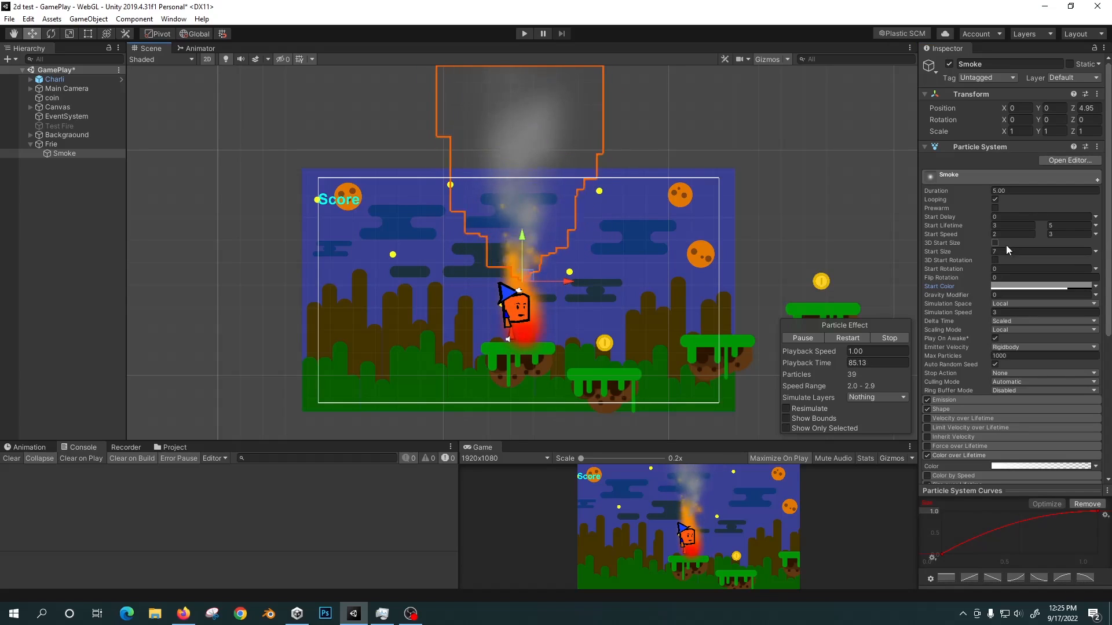
drag(1008, 313, 900, 308)
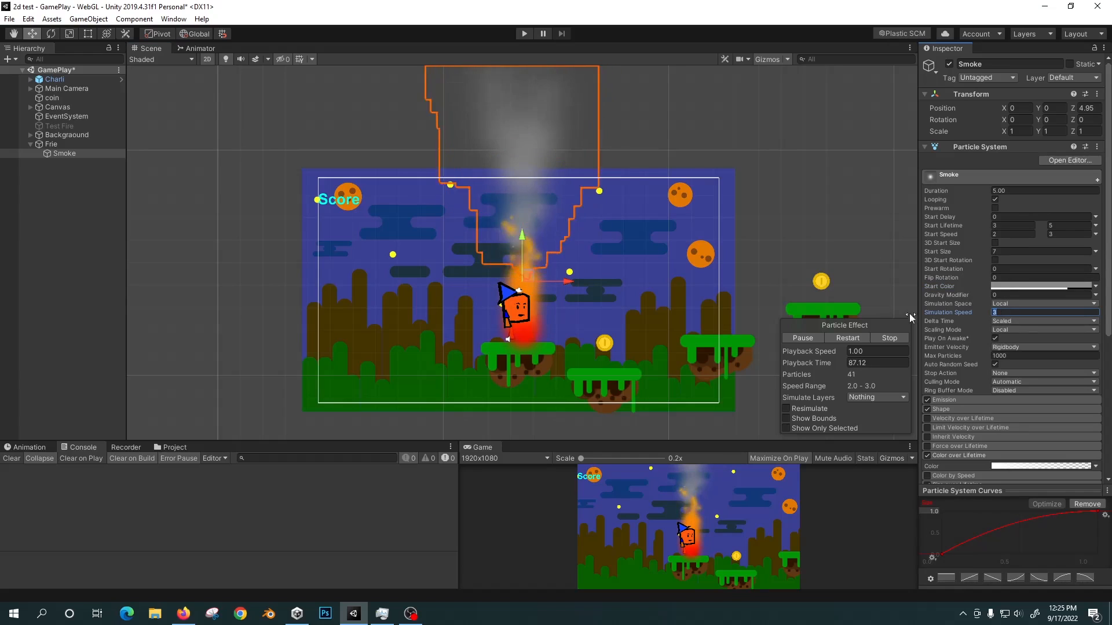
text(2)
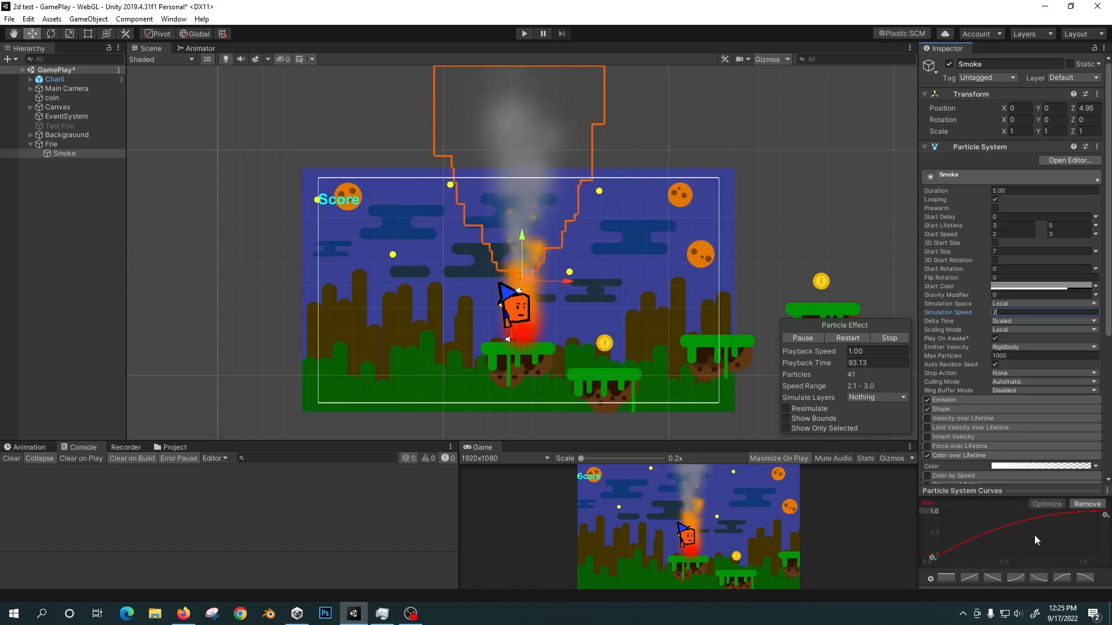
Raise the start point of the Smoke's Size over Lifetime curve to about 0.45.
drag(941, 554, 940, 536)
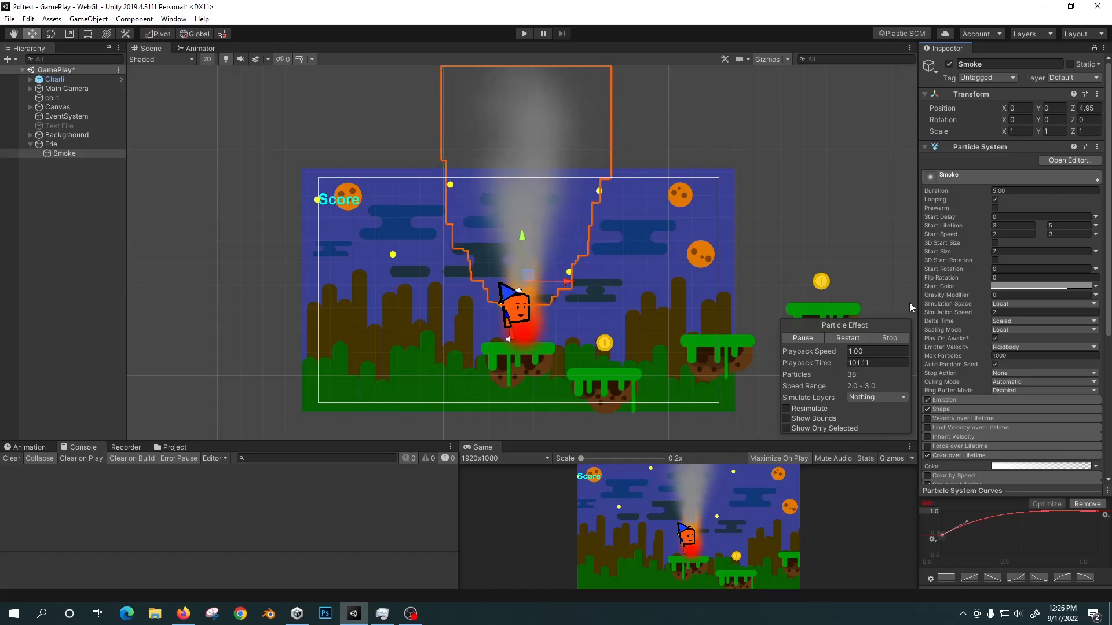